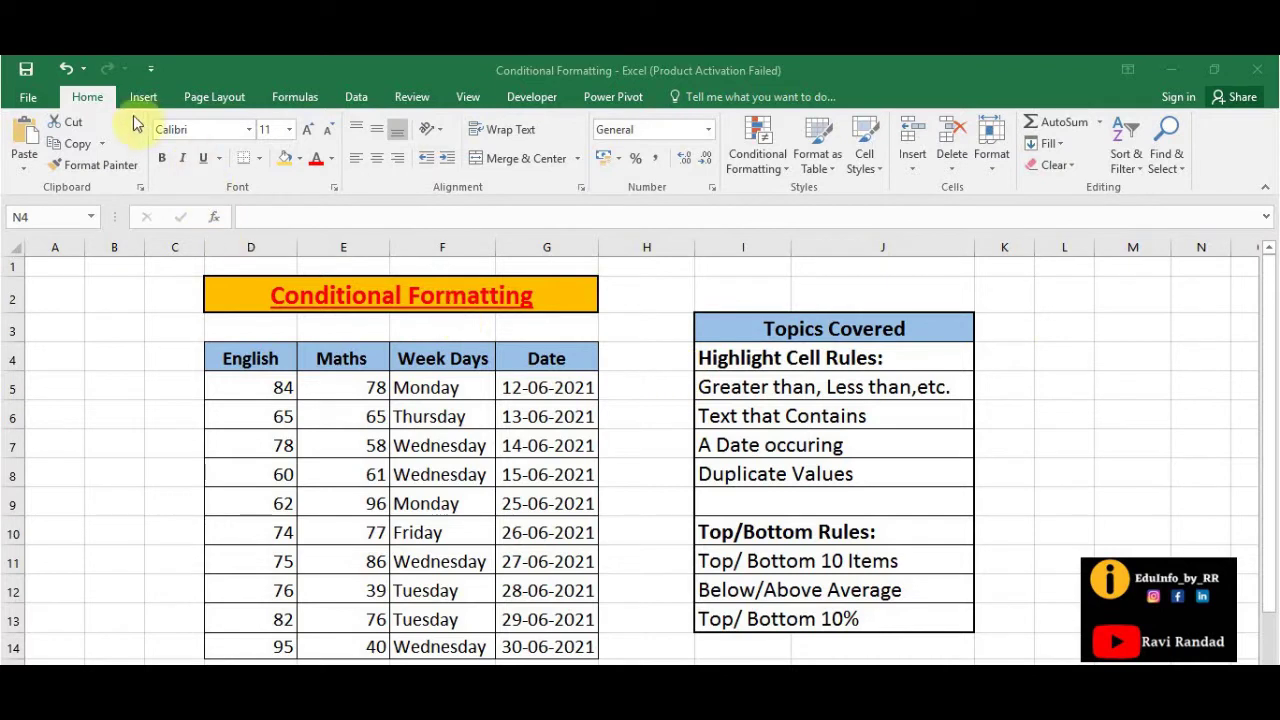
pyautogui.click(797, 175)
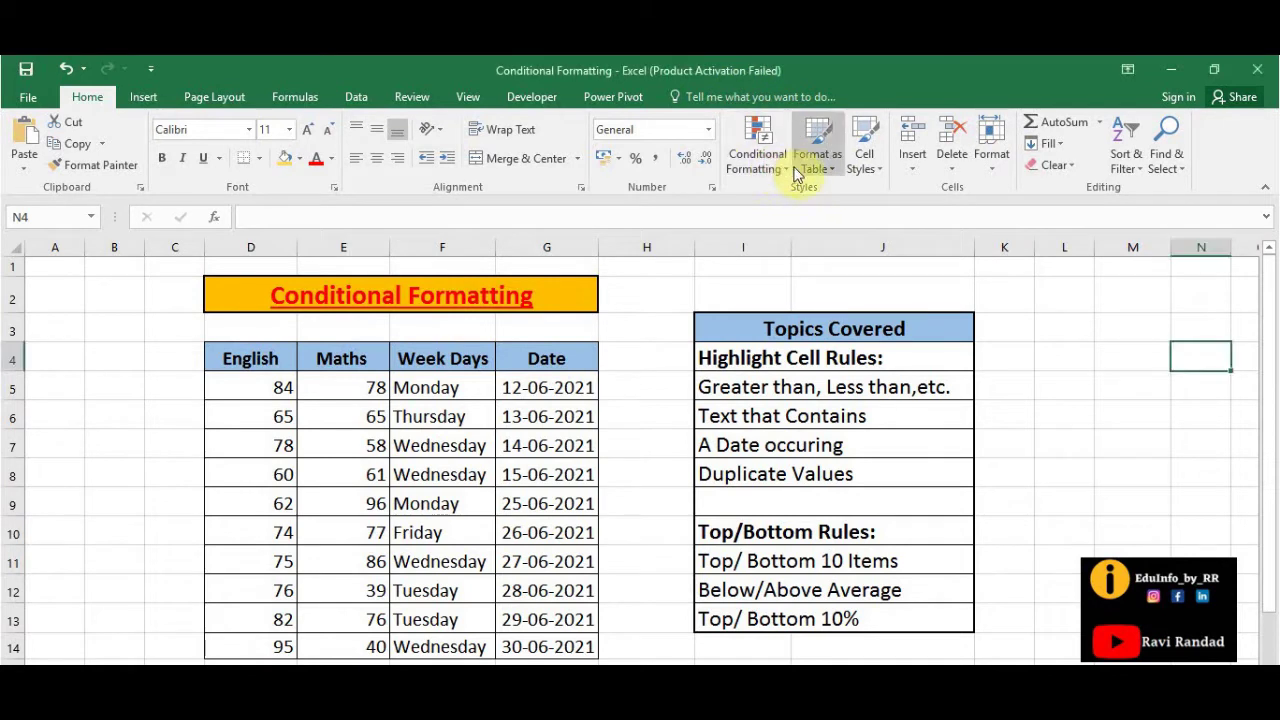
pyautogui.click(785, 168)
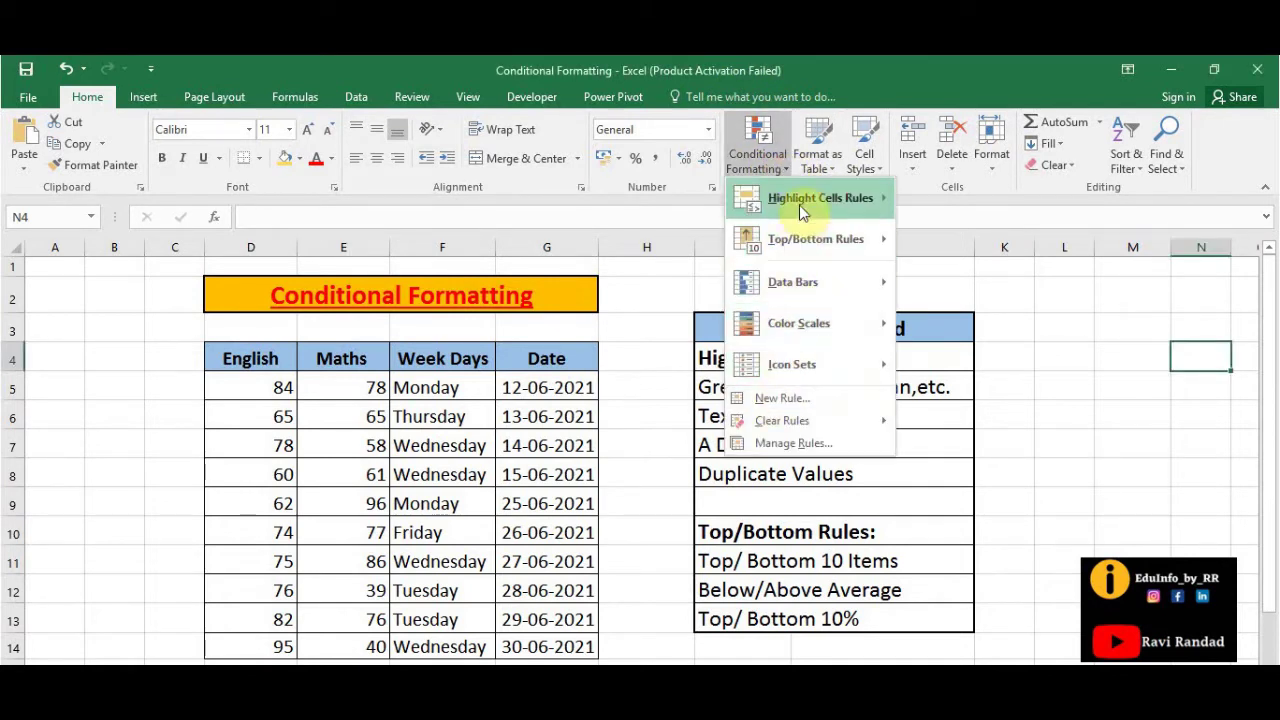
pyautogui.moveTo(799, 205)
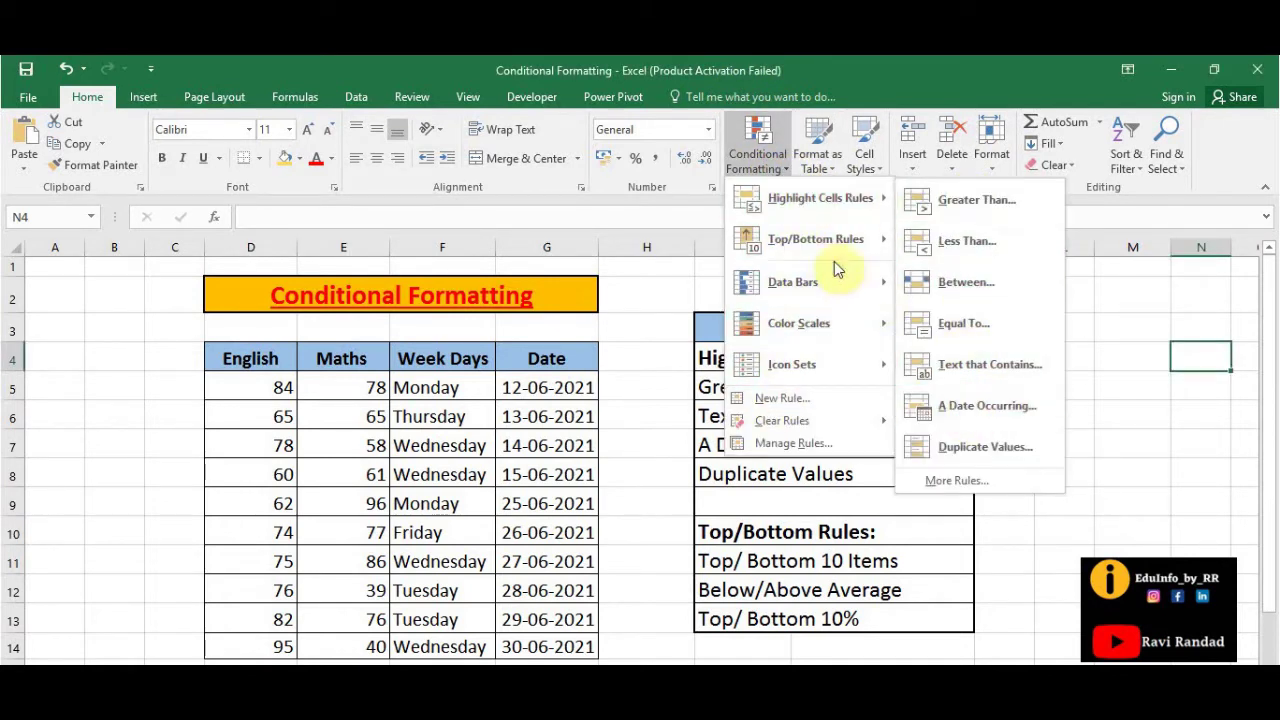
pyautogui.click(650, 378)
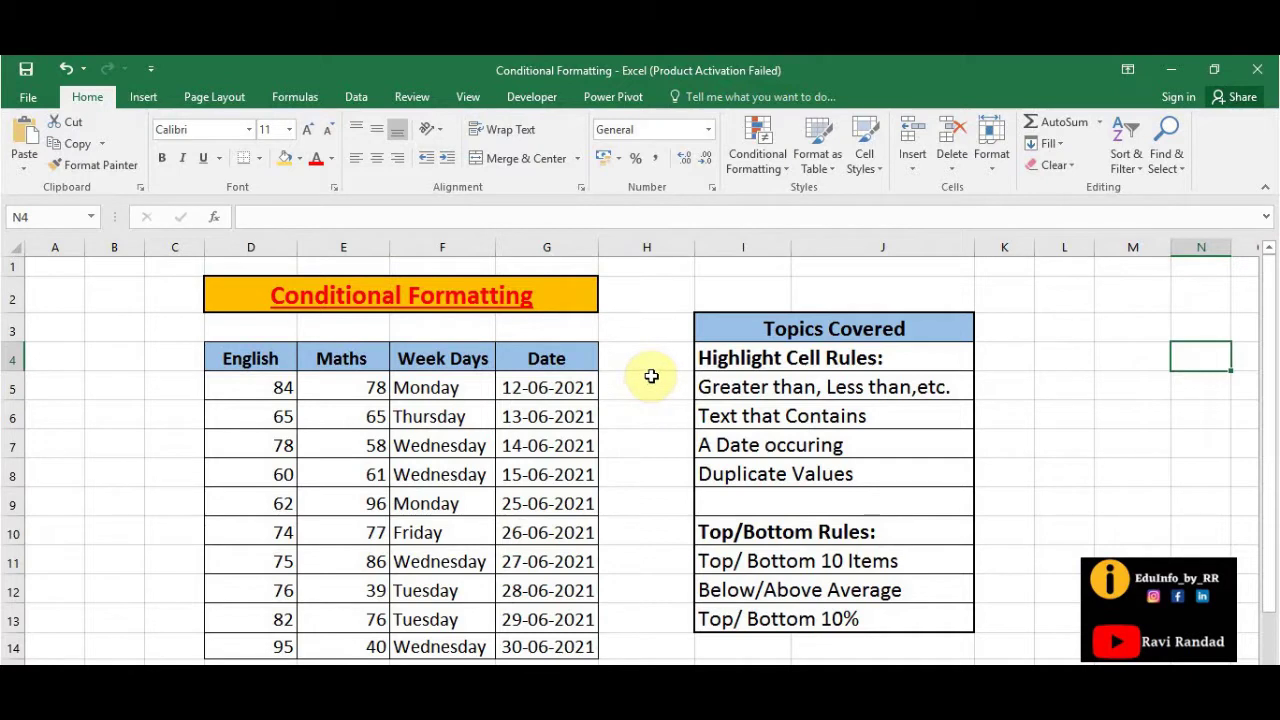
pyautogui.moveTo(734, 357); pyautogui.dragTo(734, 621)
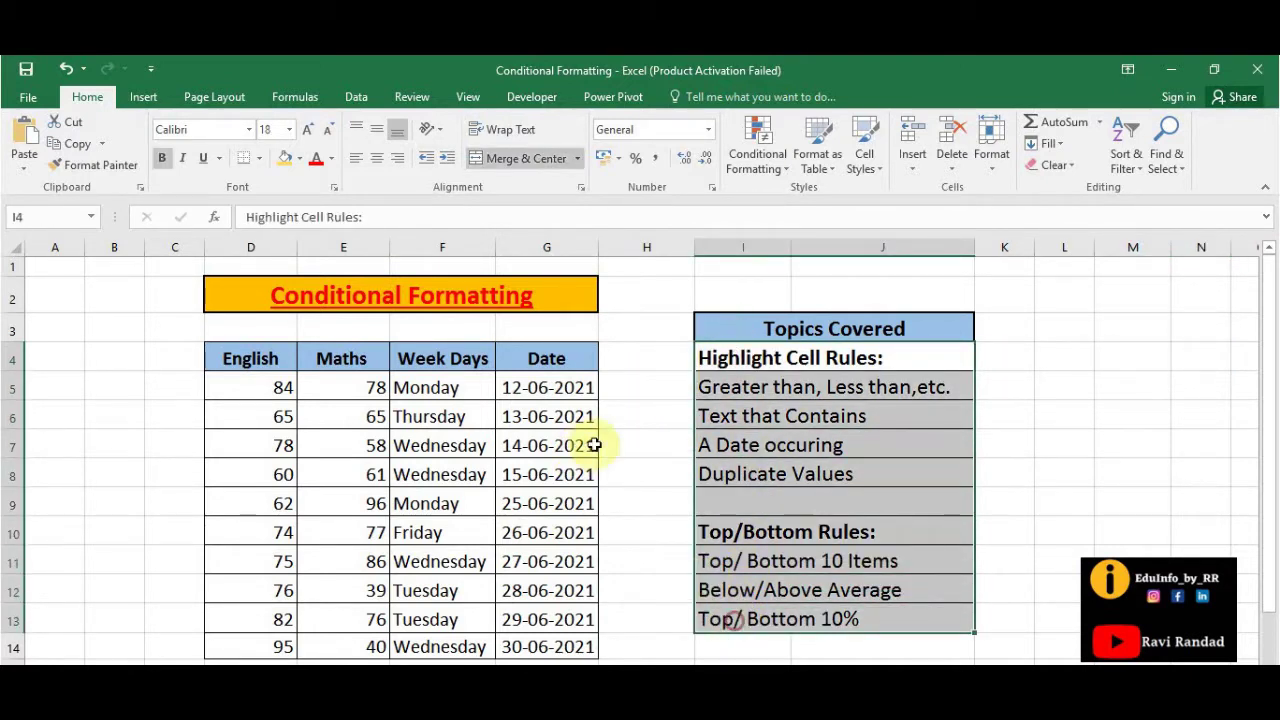
pyautogui.click(640, 443)
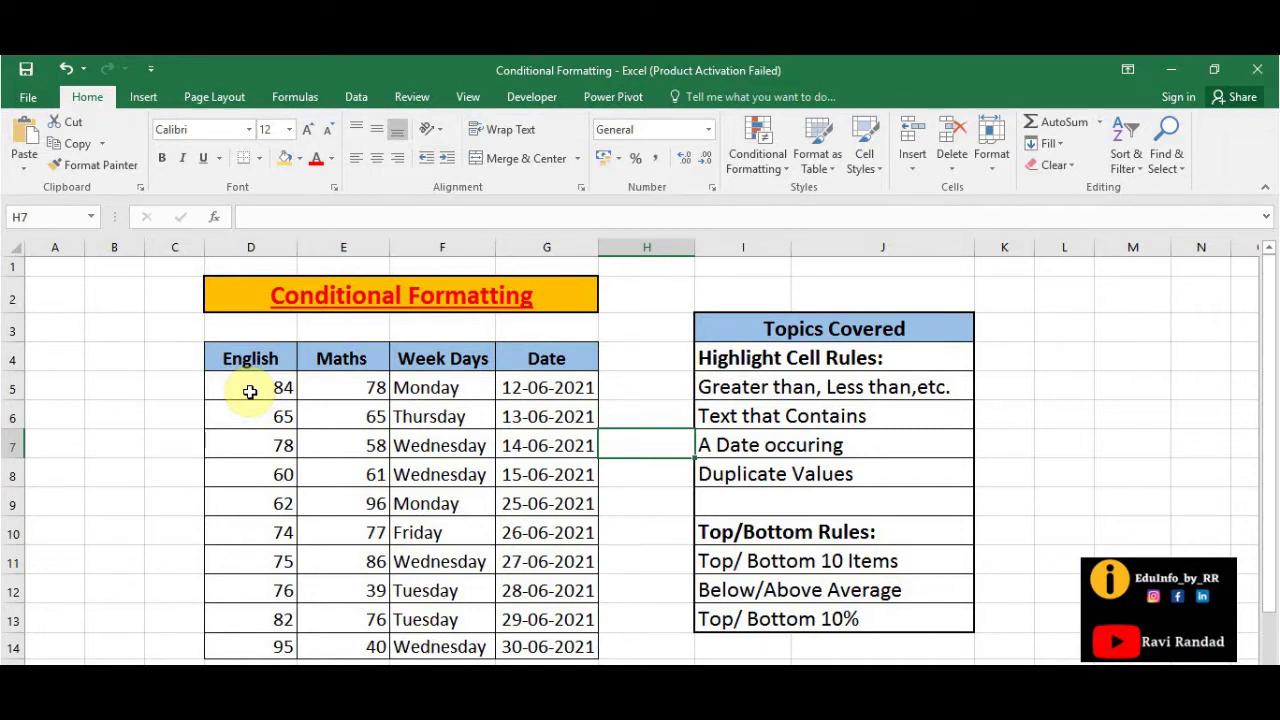
# Step: Start a Greater Than highlight rule for the English marks in D5:D14 with a threshold of 70
pyautogui.moveTo(250, 391); pyautogui.dragTo(261, 647)
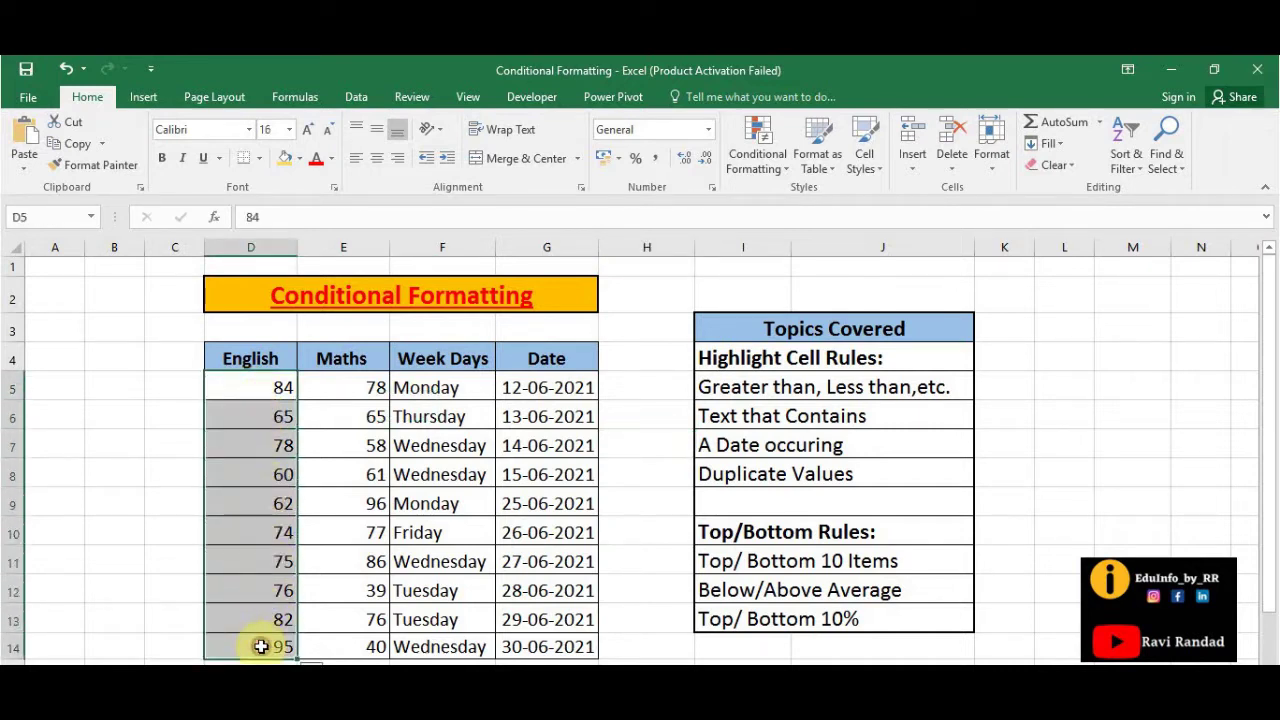
pyautogui.click(774, 172)
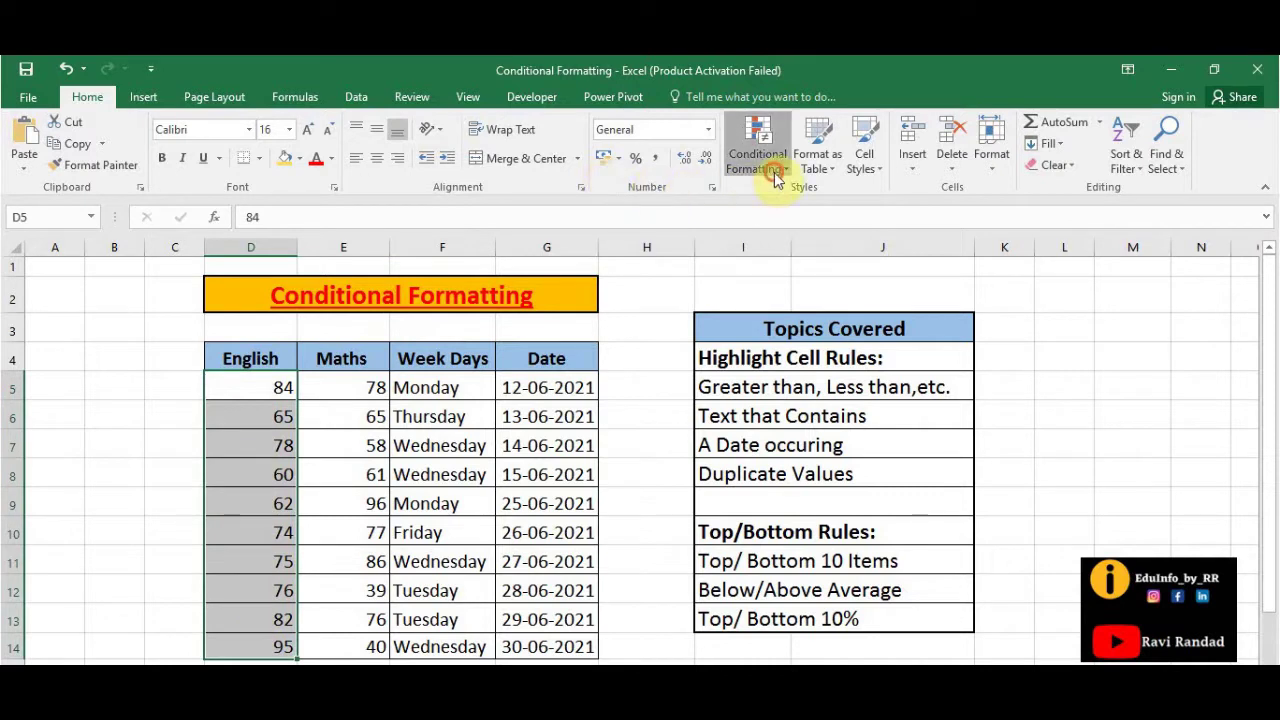
pyautogui.moveTo(783, 192)
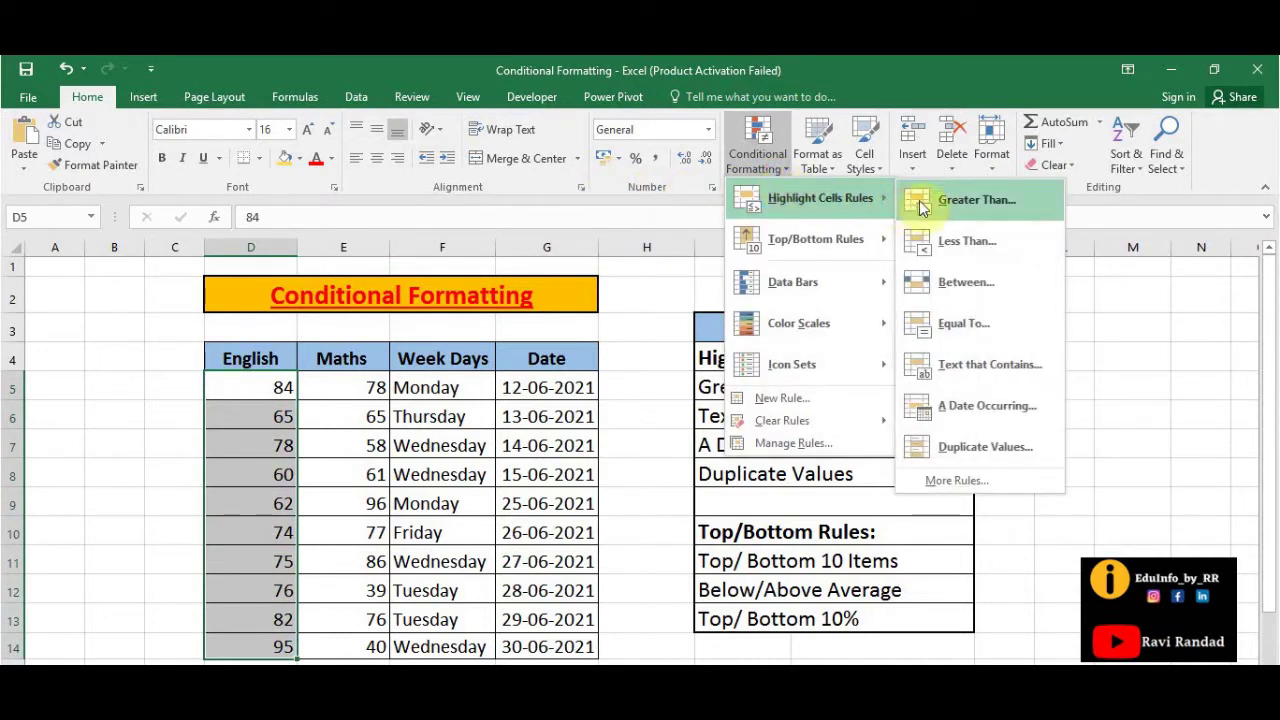
pyautogui.click(971, 205)
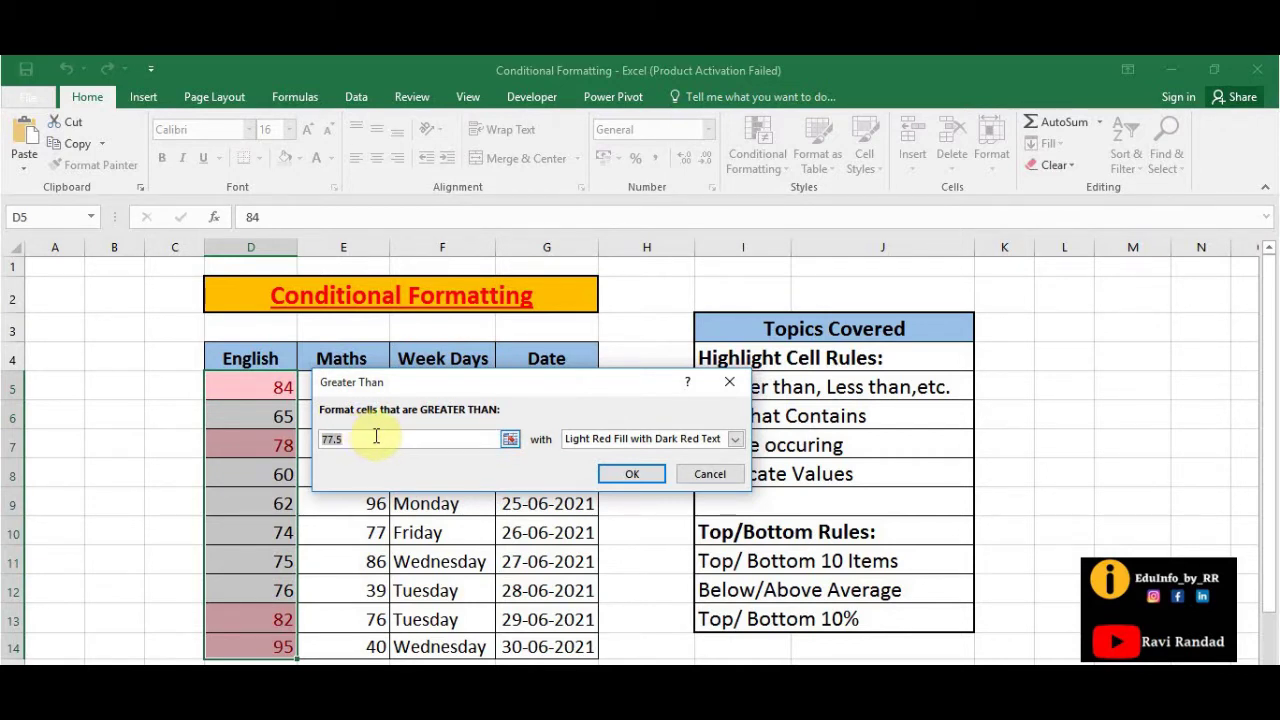
pyautogui.write('70')
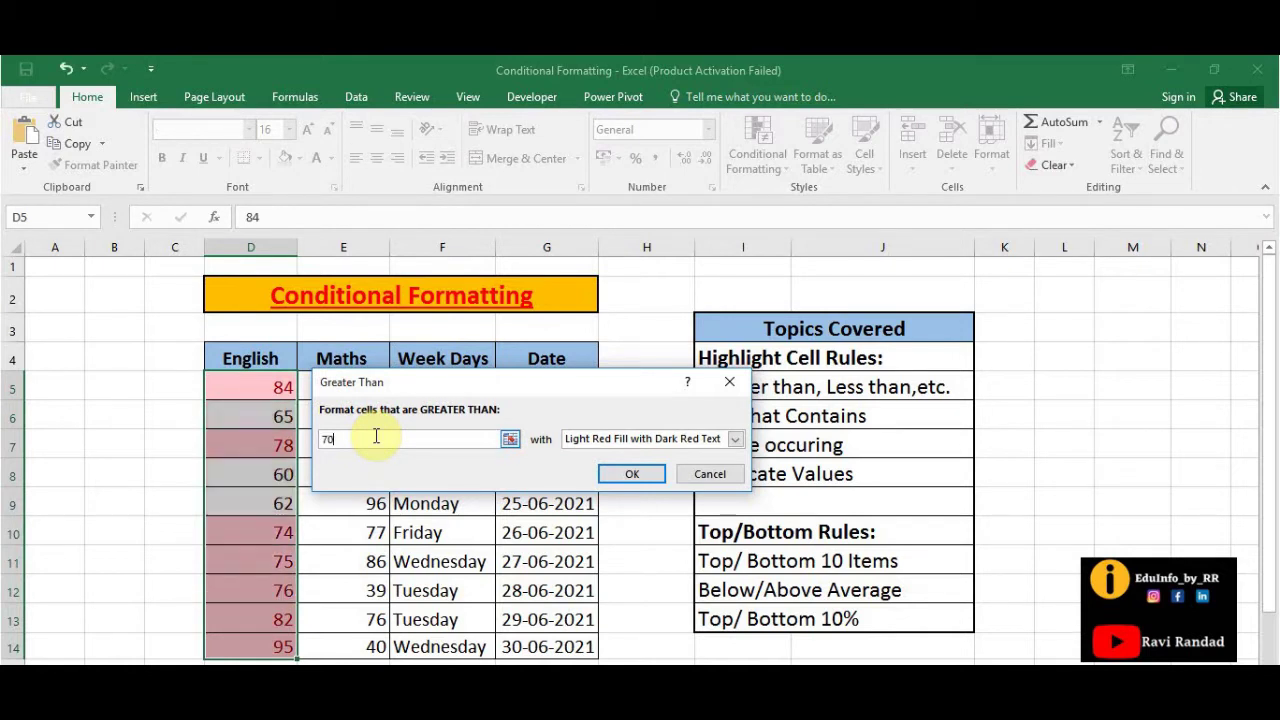
# Step: Try a custom format for the Greater Than rule, looking through its fill, border and number options
pyautogui.click(734, 441)
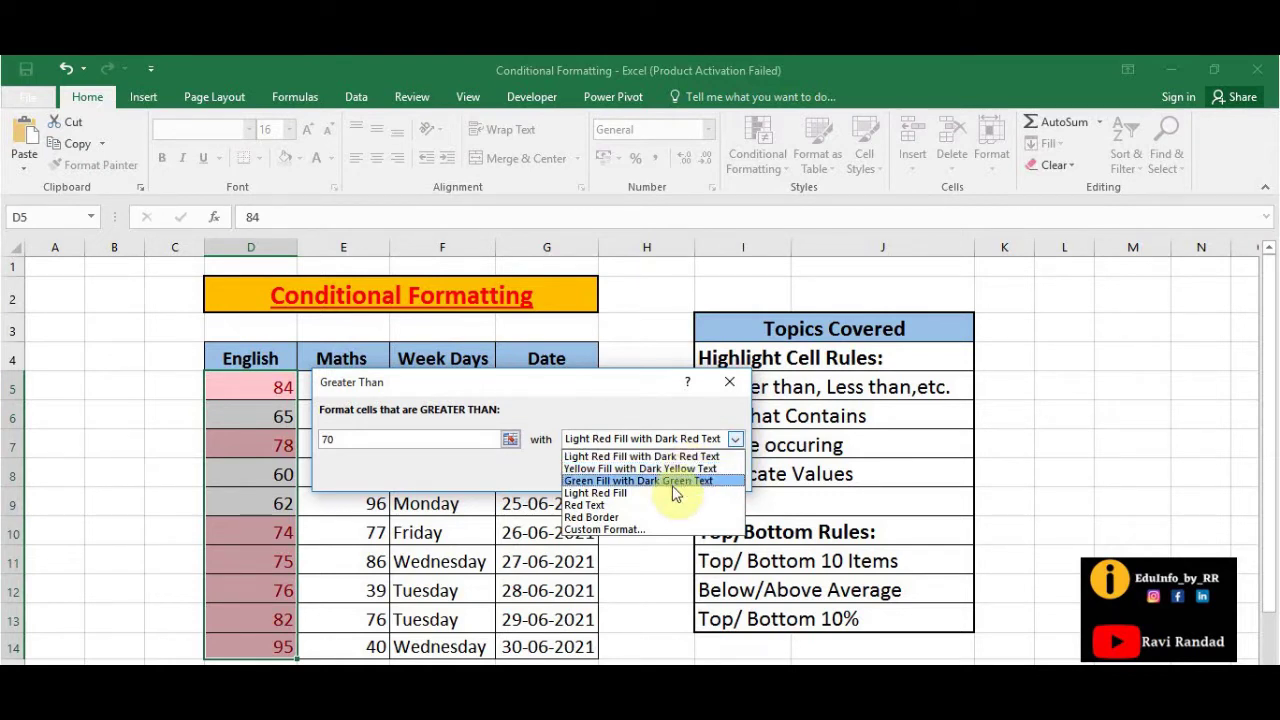
pyautogui.click(648, 530)
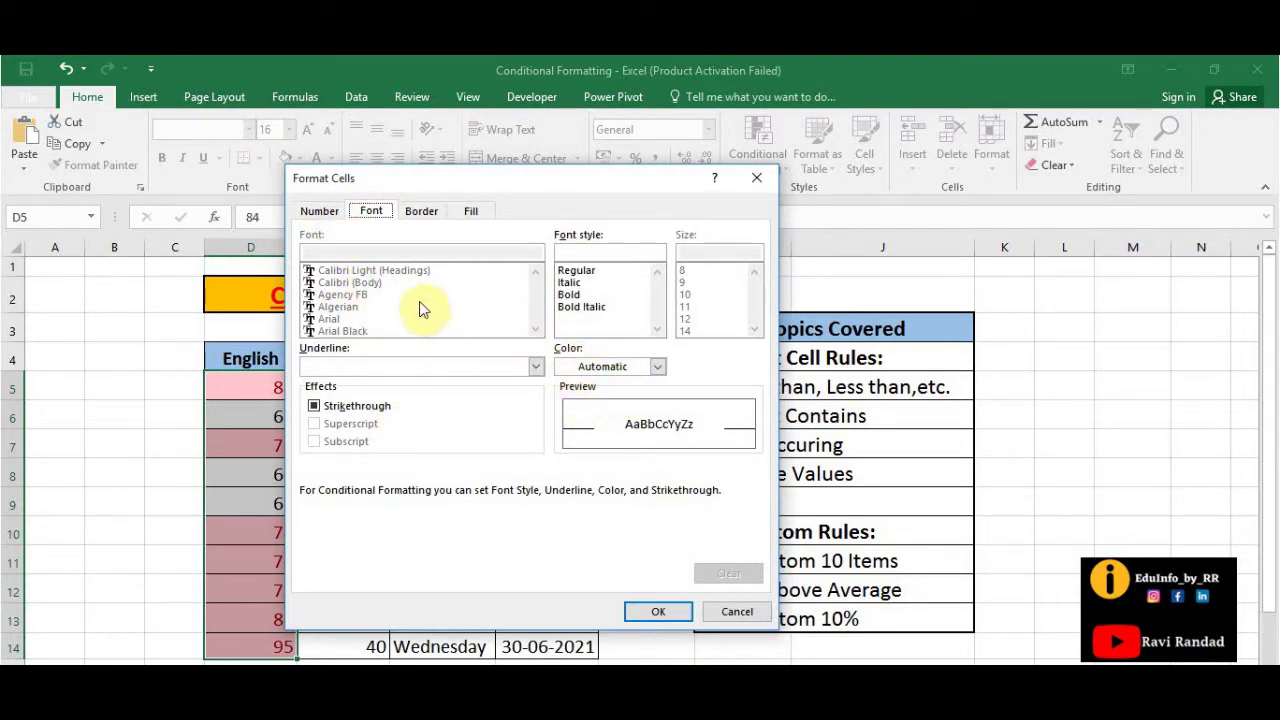
pyautogui.click(465, 214)
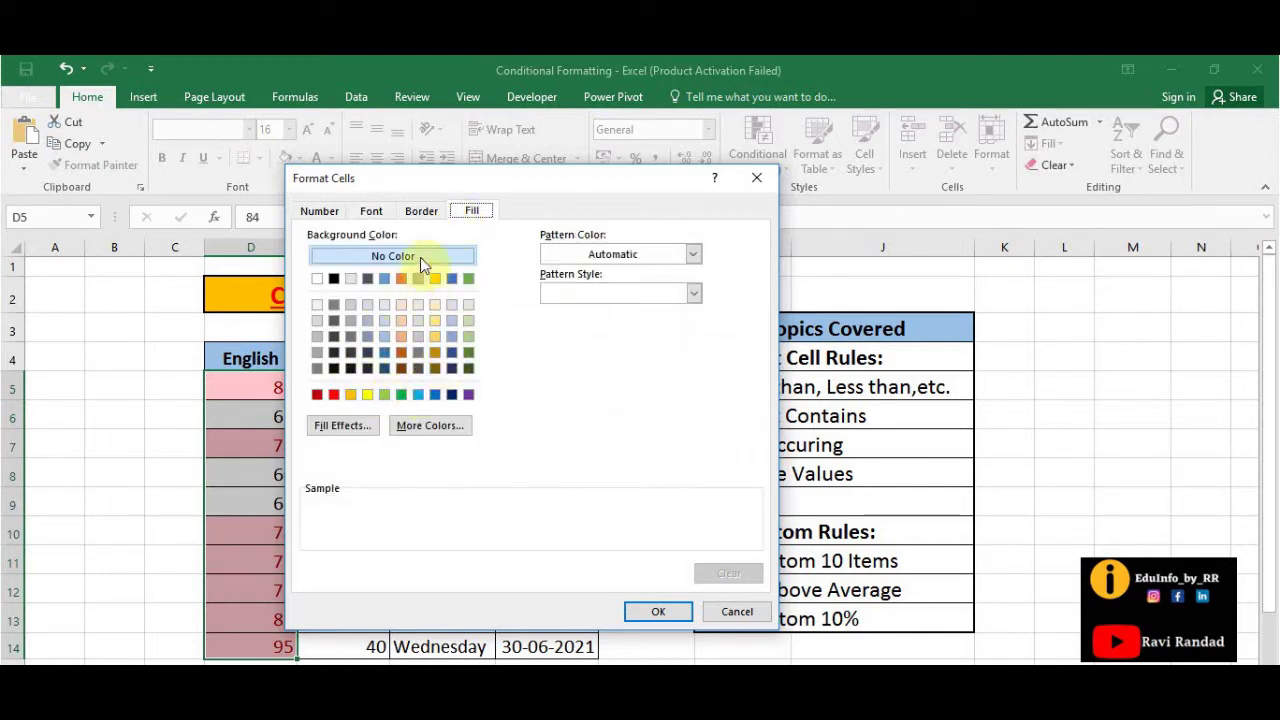
pyautogui.click(421, 211)
pyautogui.click(301, 210)
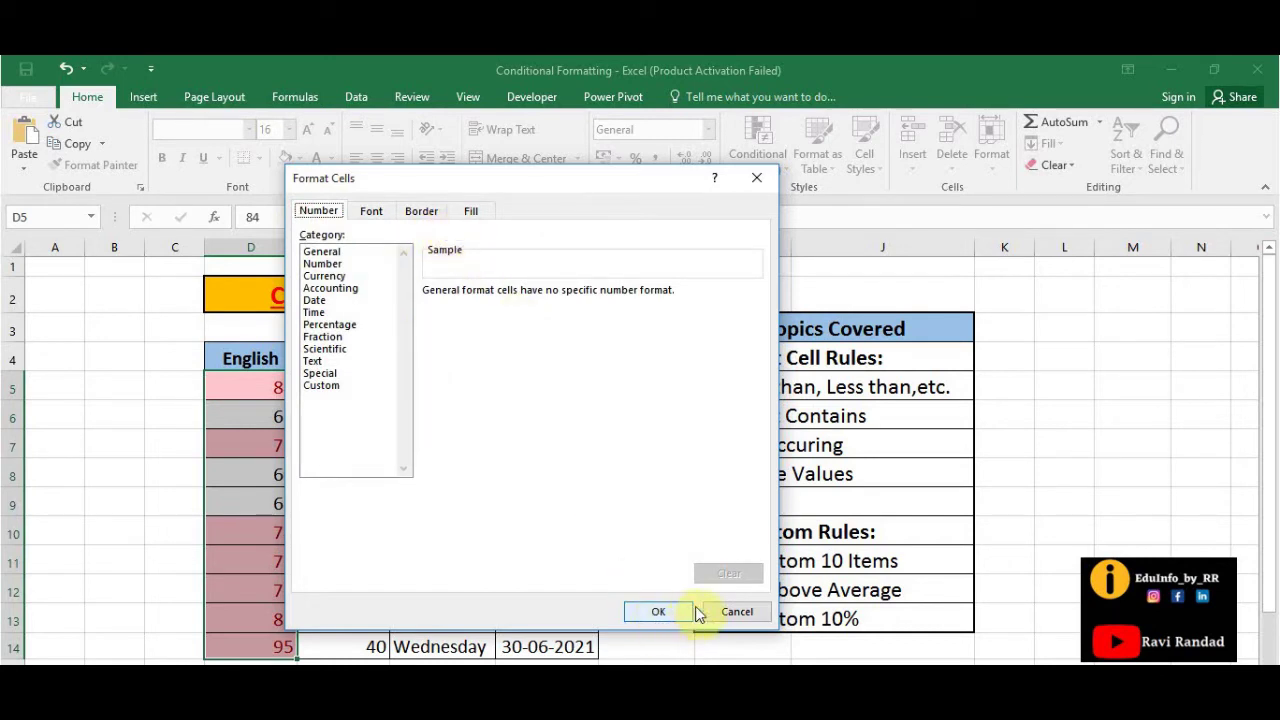
pyautogui.click(662, 611)
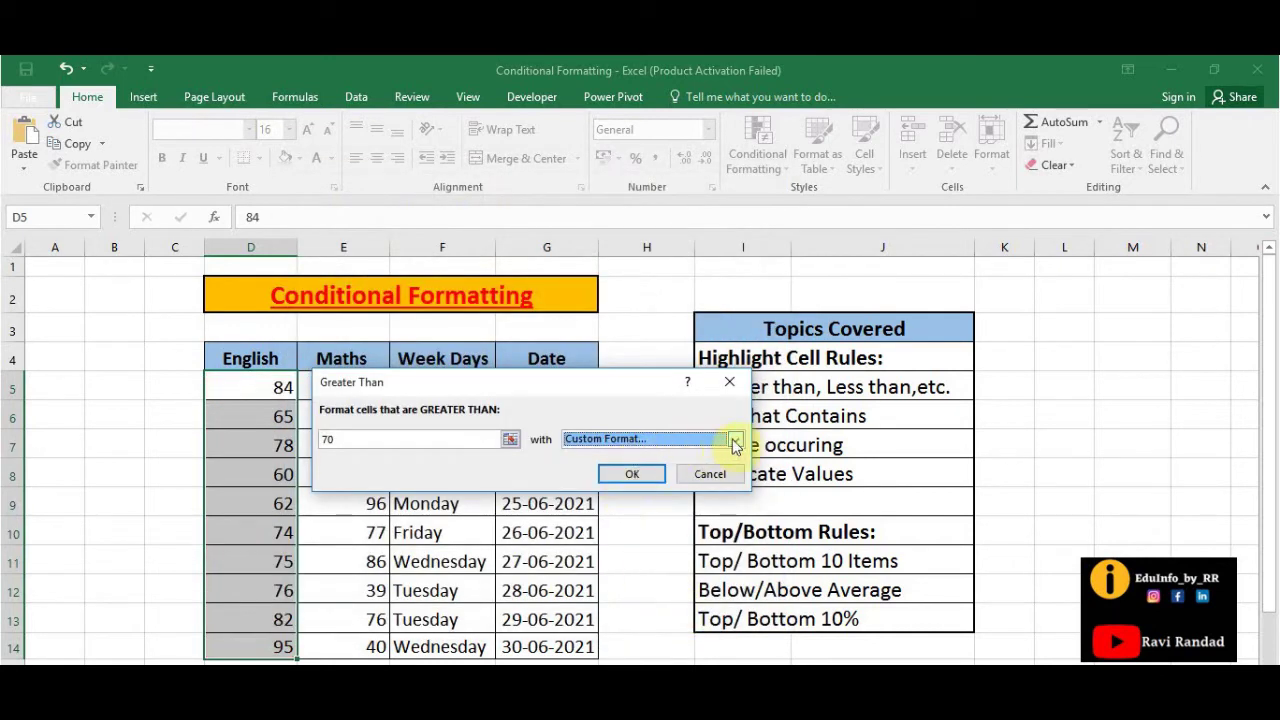
# Step: Set the Greater Than rule's format to Light Red Fill with Dark Red Text and apply it to the English marks
pyautogui.click(735, 445)
pyautogui.click(690, 453)
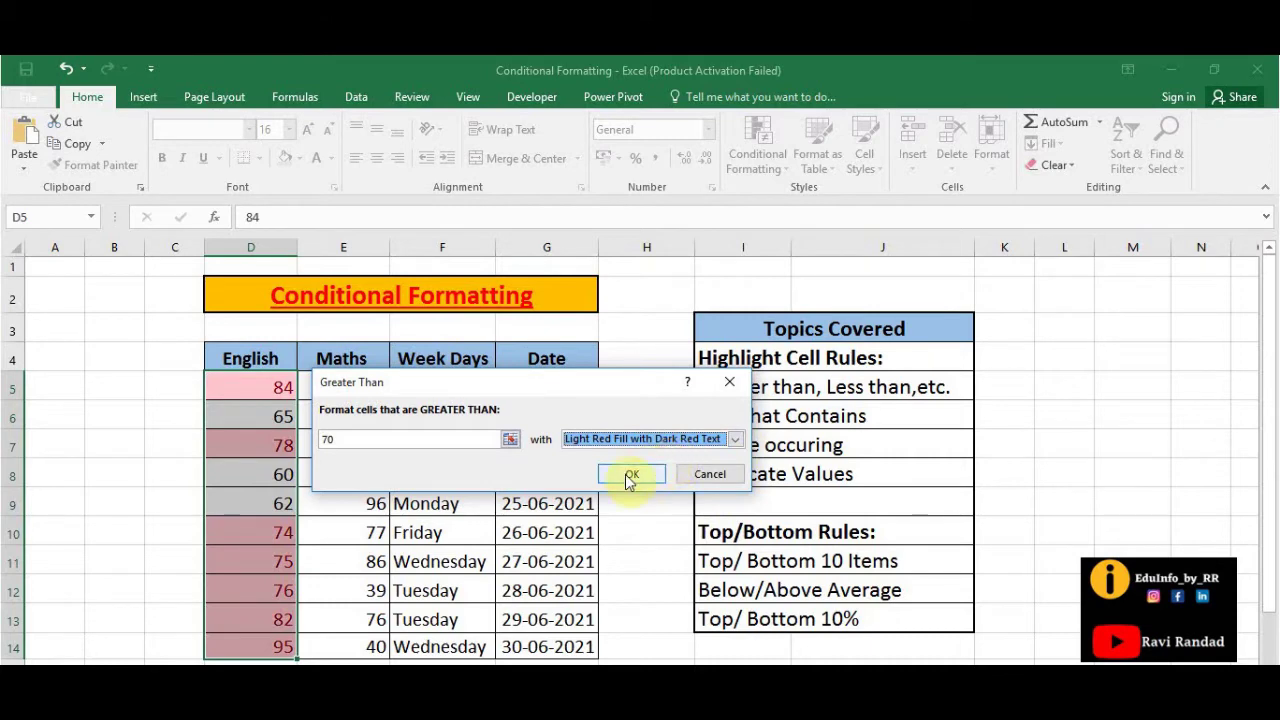
pyautogui.click(630, 478)
pyautogui.click(423, 475)
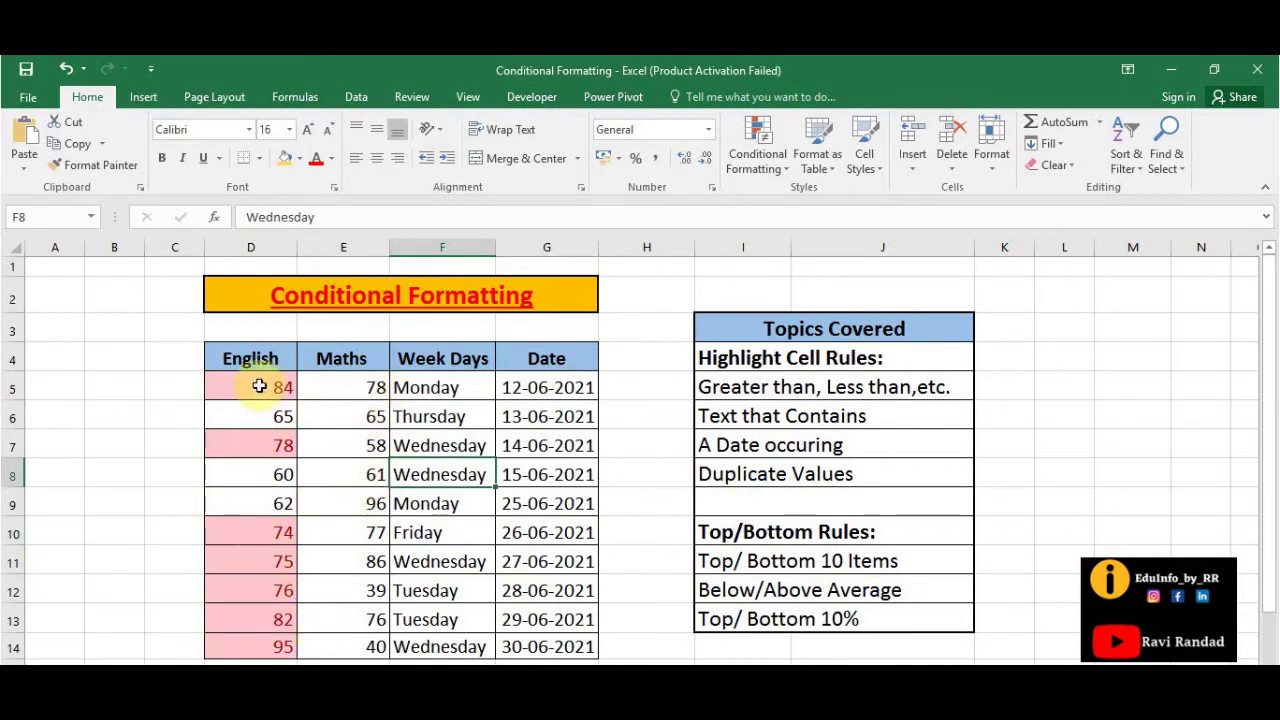
# Step: Highlight Maths marks in E5:E14 that are less than 60 with Green Fill with Dark Green Text
pyautogui.moveTo(340, 392); pyautogui.dragTo(342, 641)
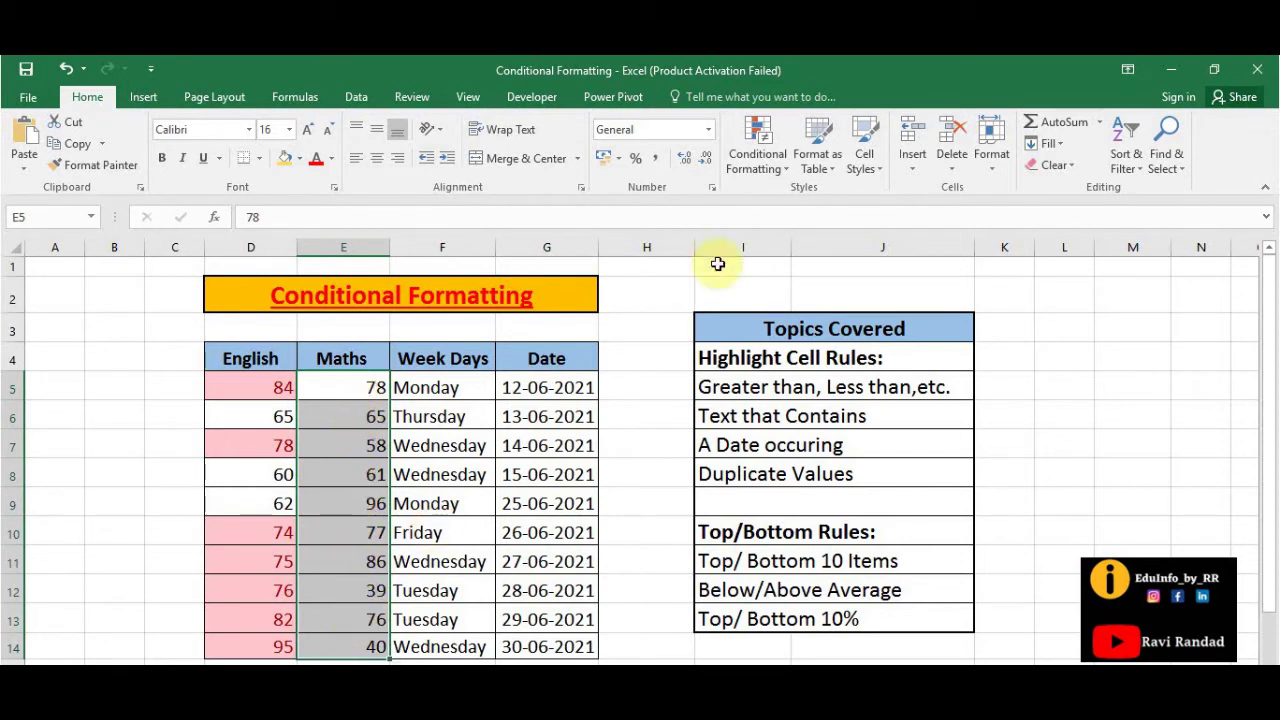
pyautogui.click(757, 150)
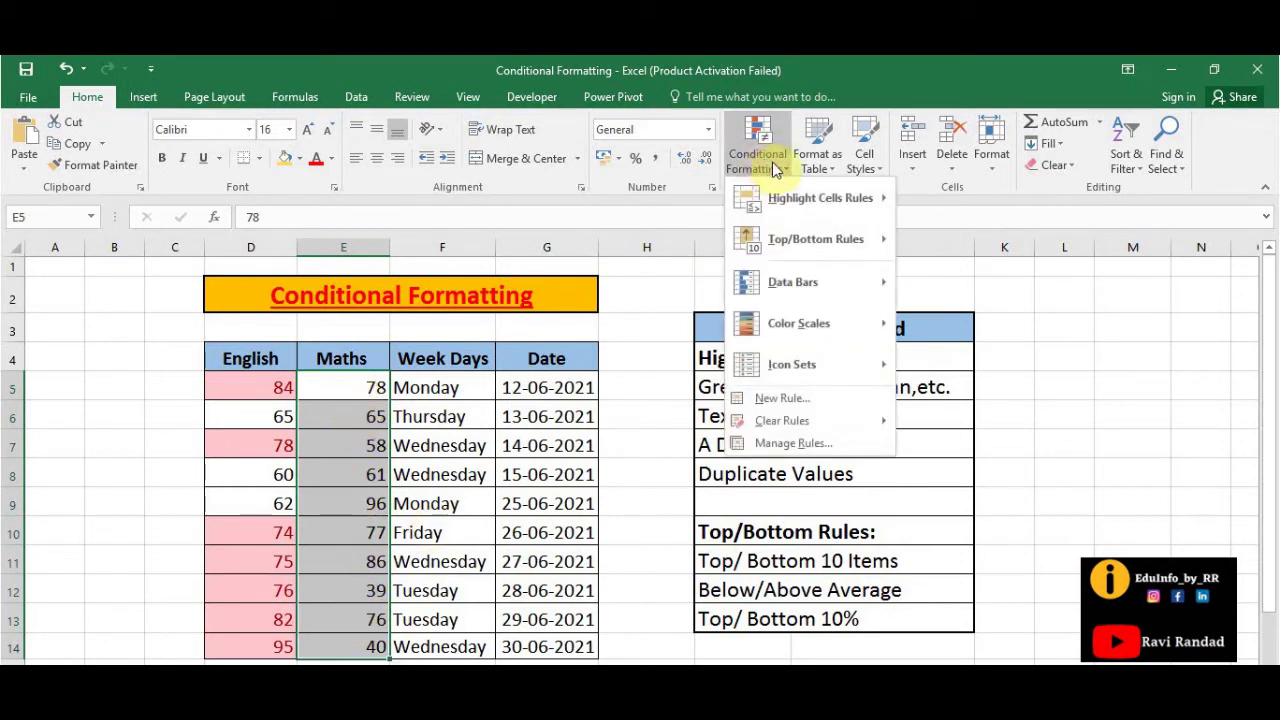
pyautogui.moveTo(844, 189)
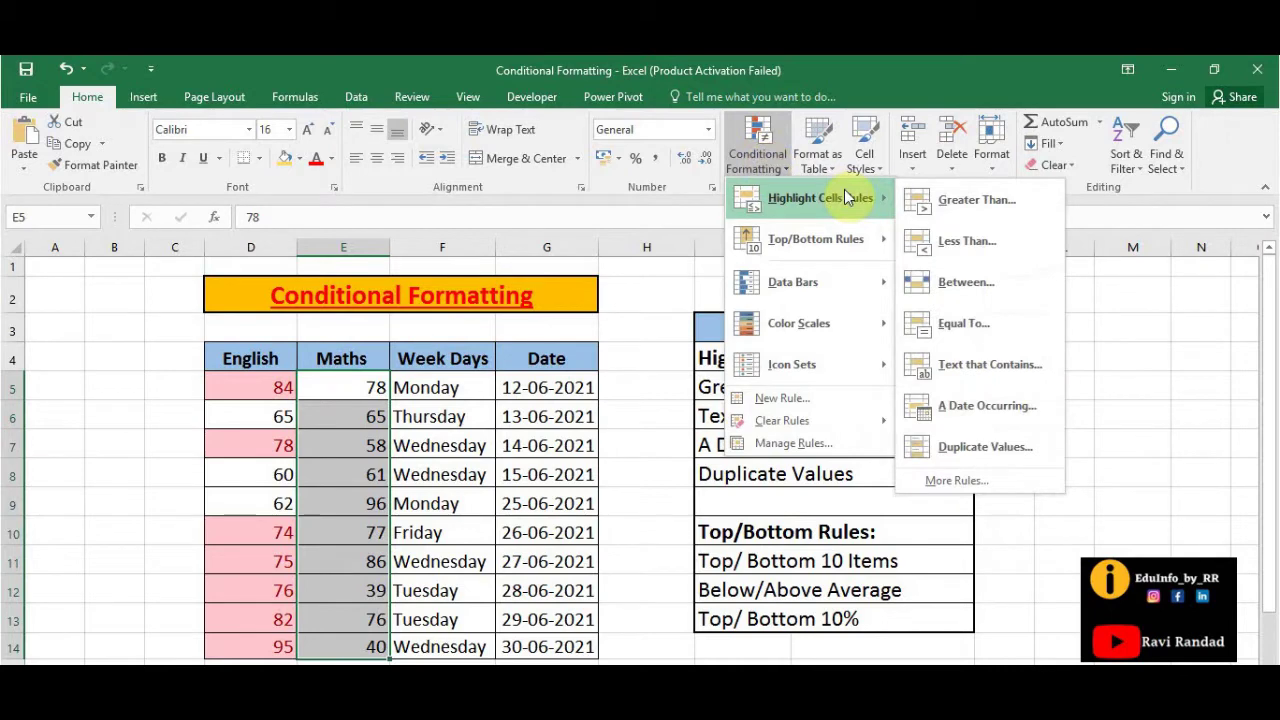
pyautogui.click(950, 241)
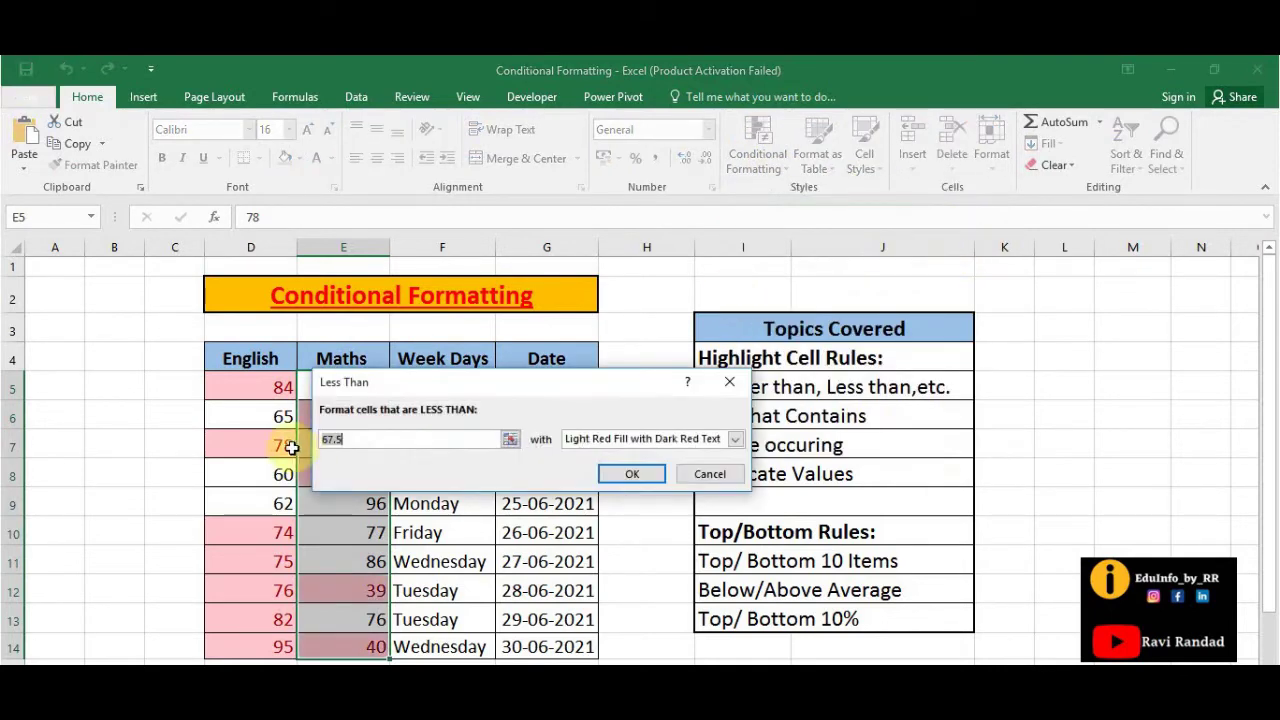
pyautogui.write('60')
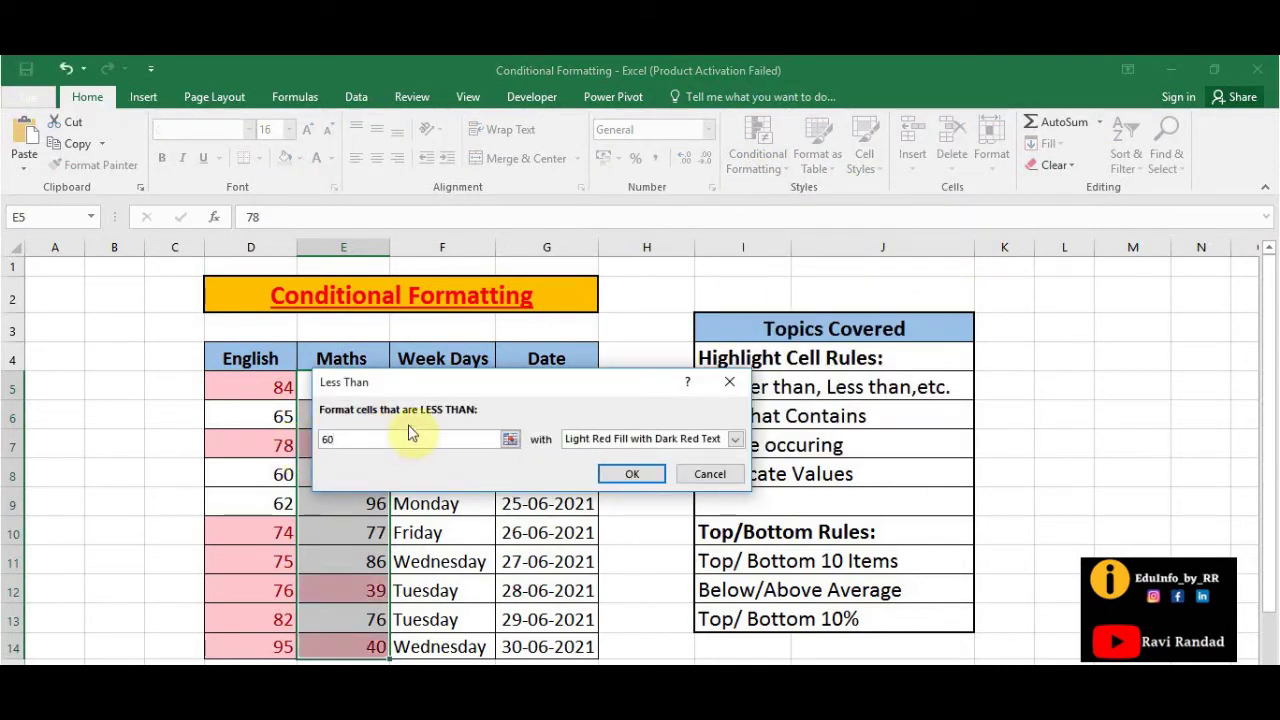
pyautogui.click(735, 440)
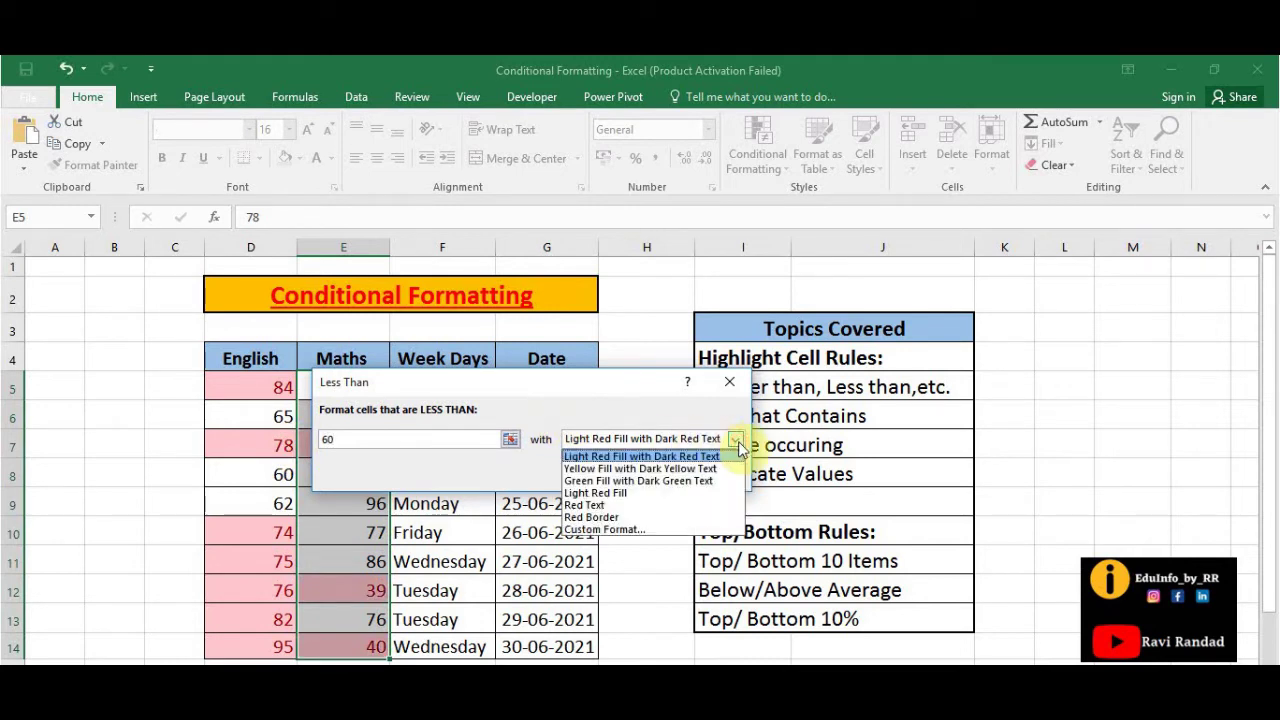
pyautogui.click(686, 481)
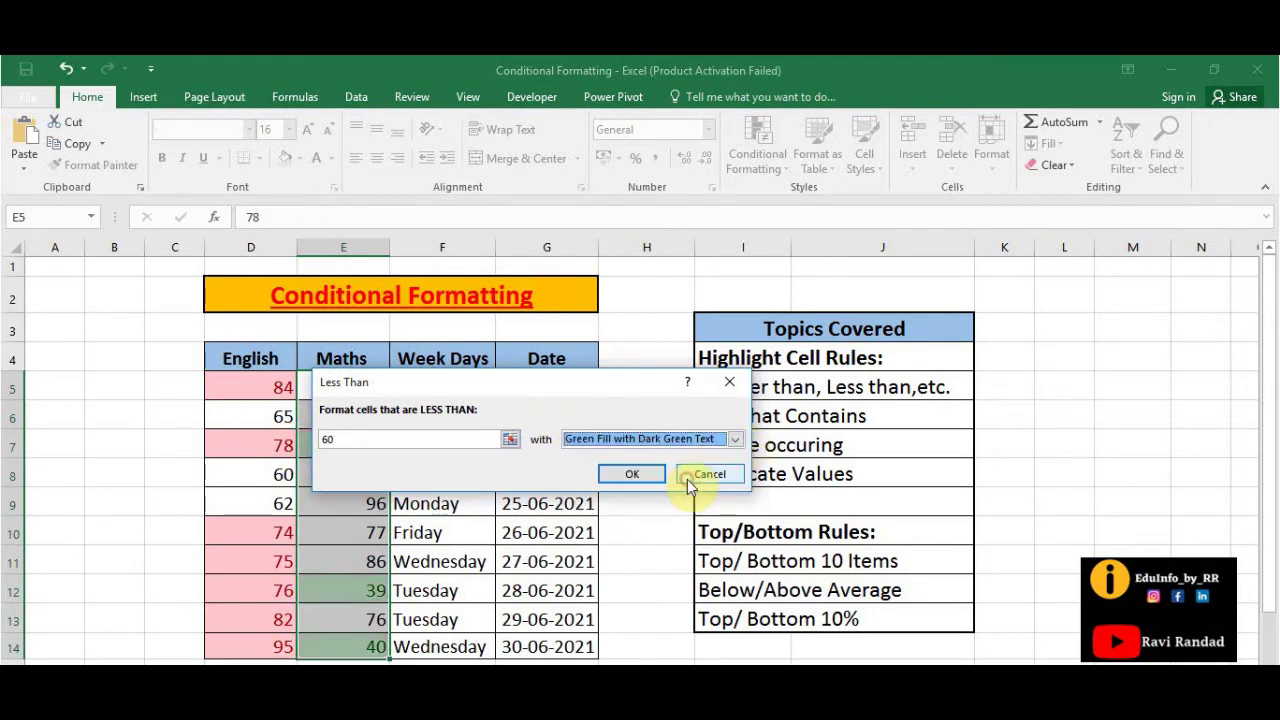
pyautogui.click(603, 479)
pyautogui.click(589, 476)
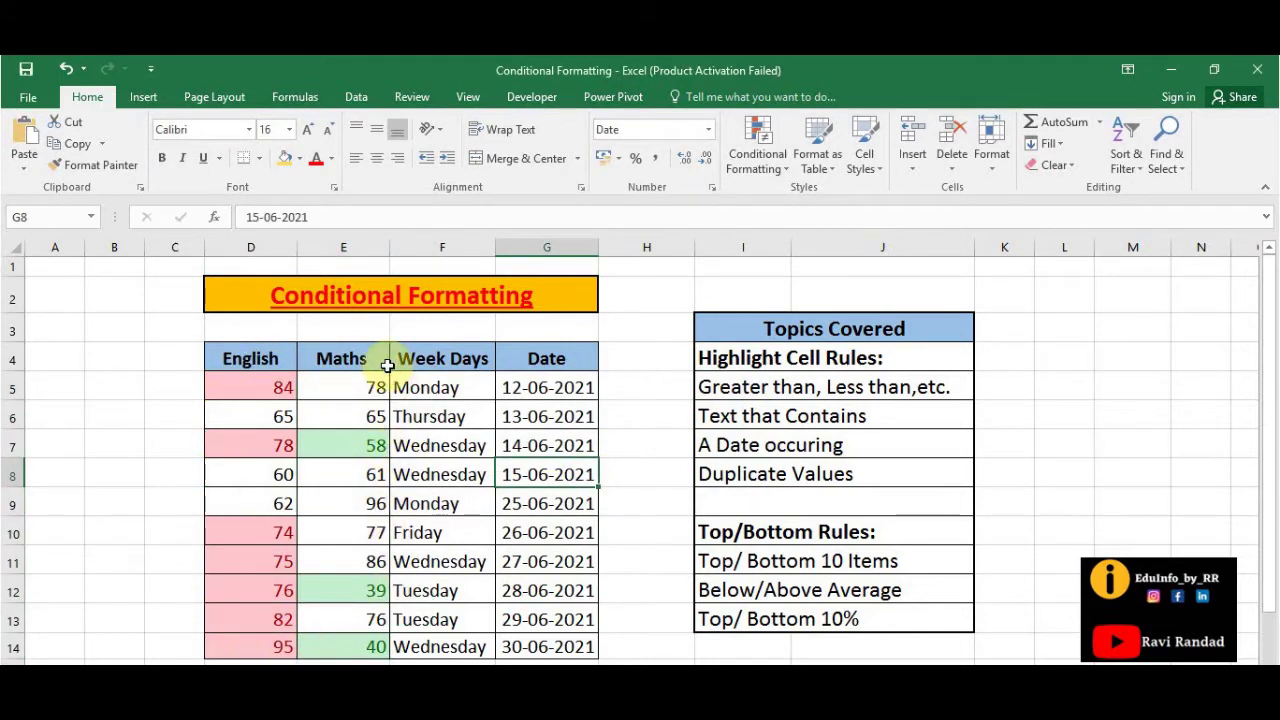
pyautogui.click(765, 160)
pyautogui.moveTo(806, 195)
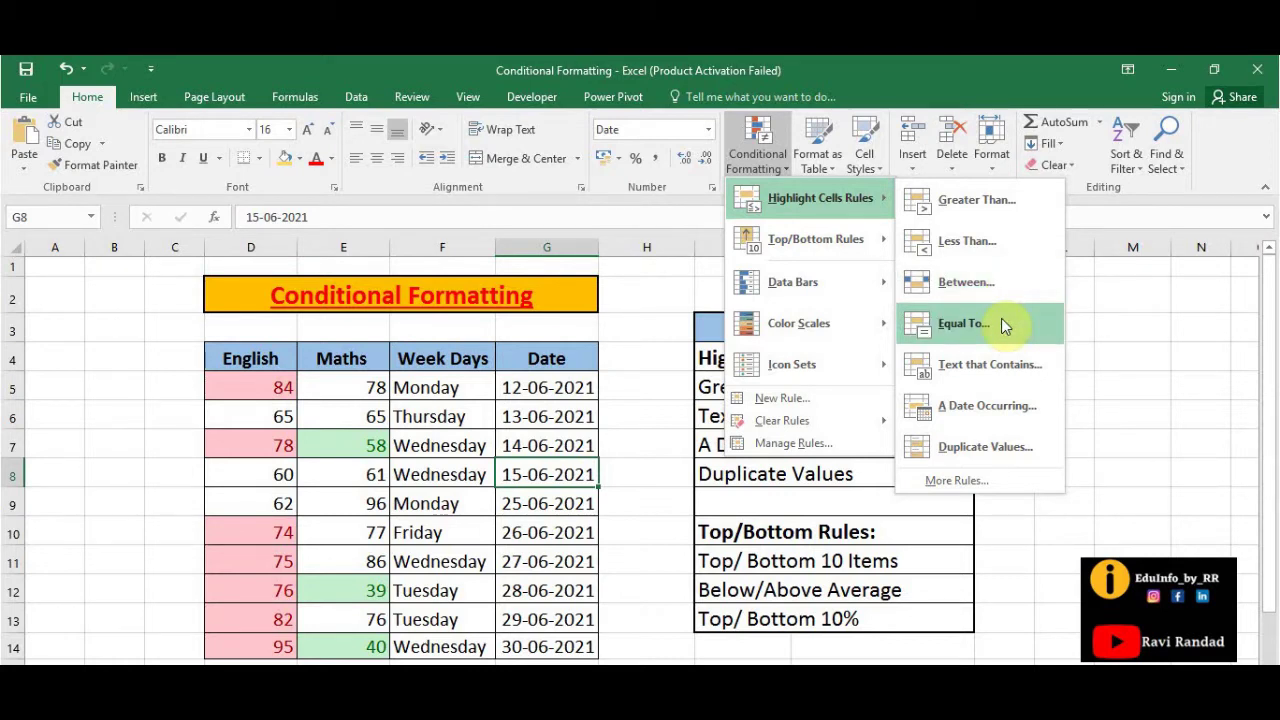
pyautogui.click(1116, 342)
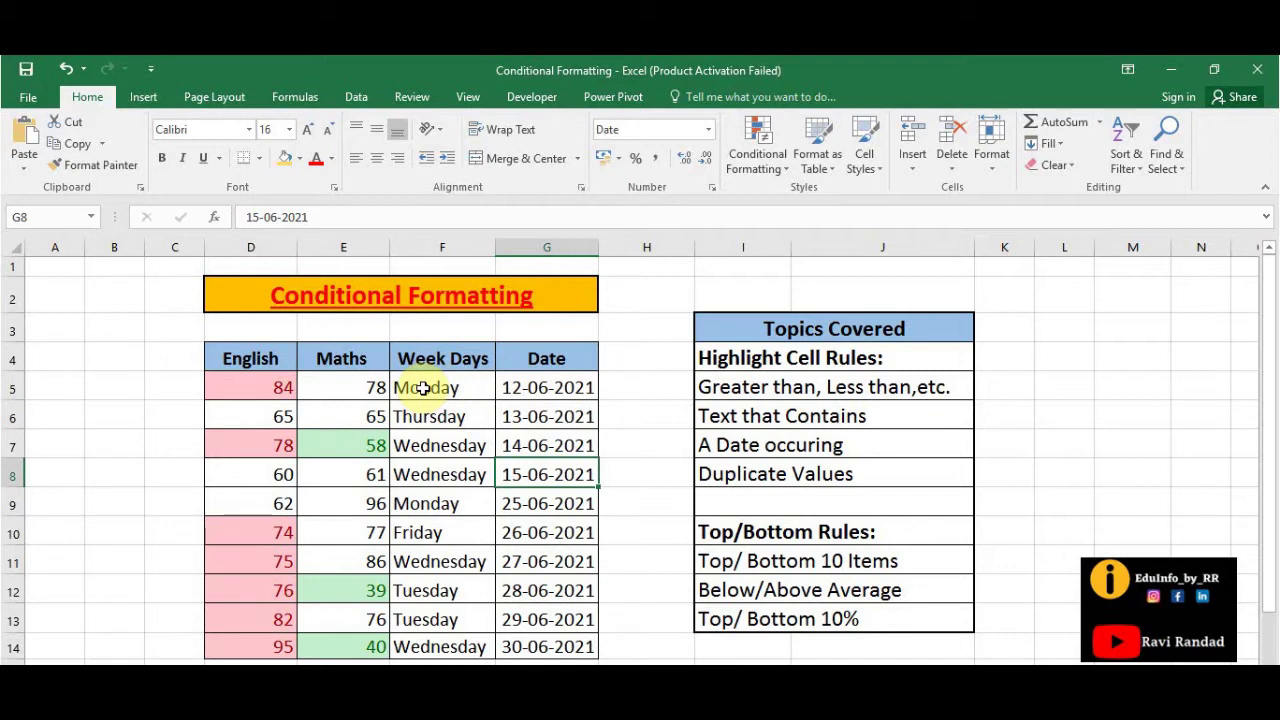
# Step: Highlight Week Days cells in F5:F14 containing the text Monday with Yellow Fill with Dark Yellow Text
pyautogui.moveTo(425, 388); pyautogui.dragTo(440, 646)
pyautogui.click(747, 159)
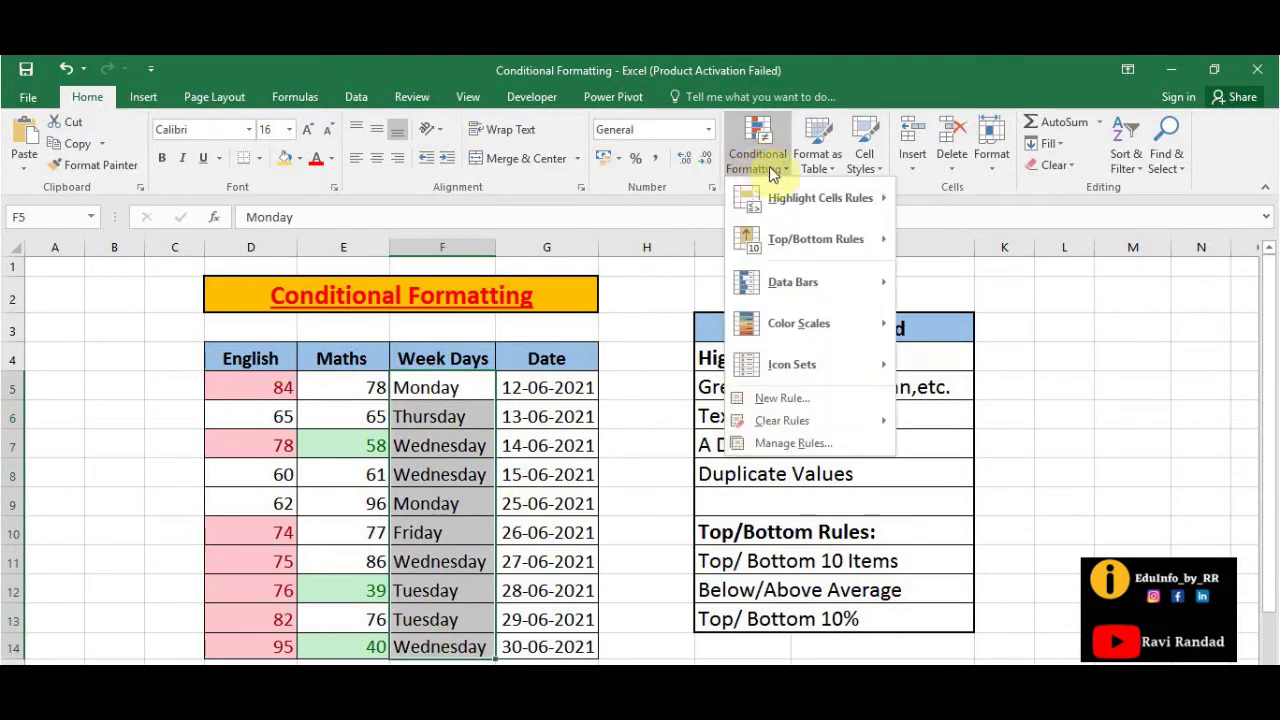
pyautogui.moveTo(851, 198)
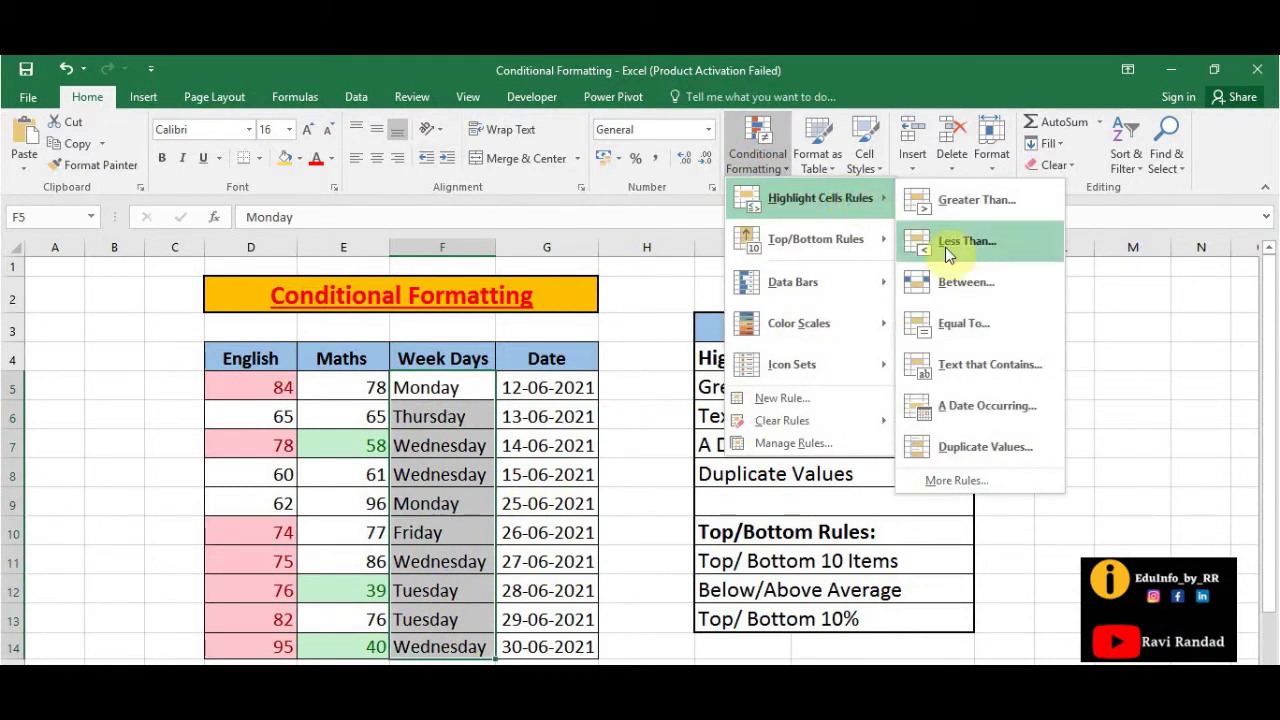
pyautogui.click(988, 382)
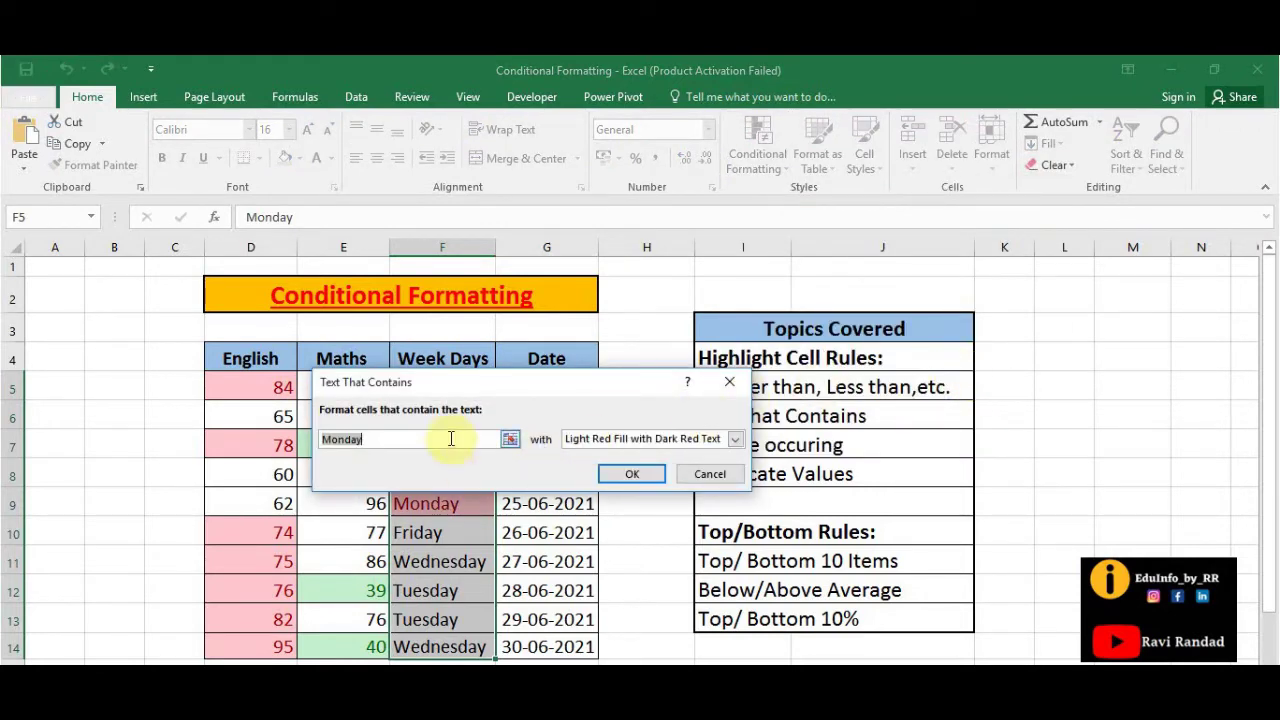
pyautogui.press('BackSpace')
pyautogui.write('Mo')
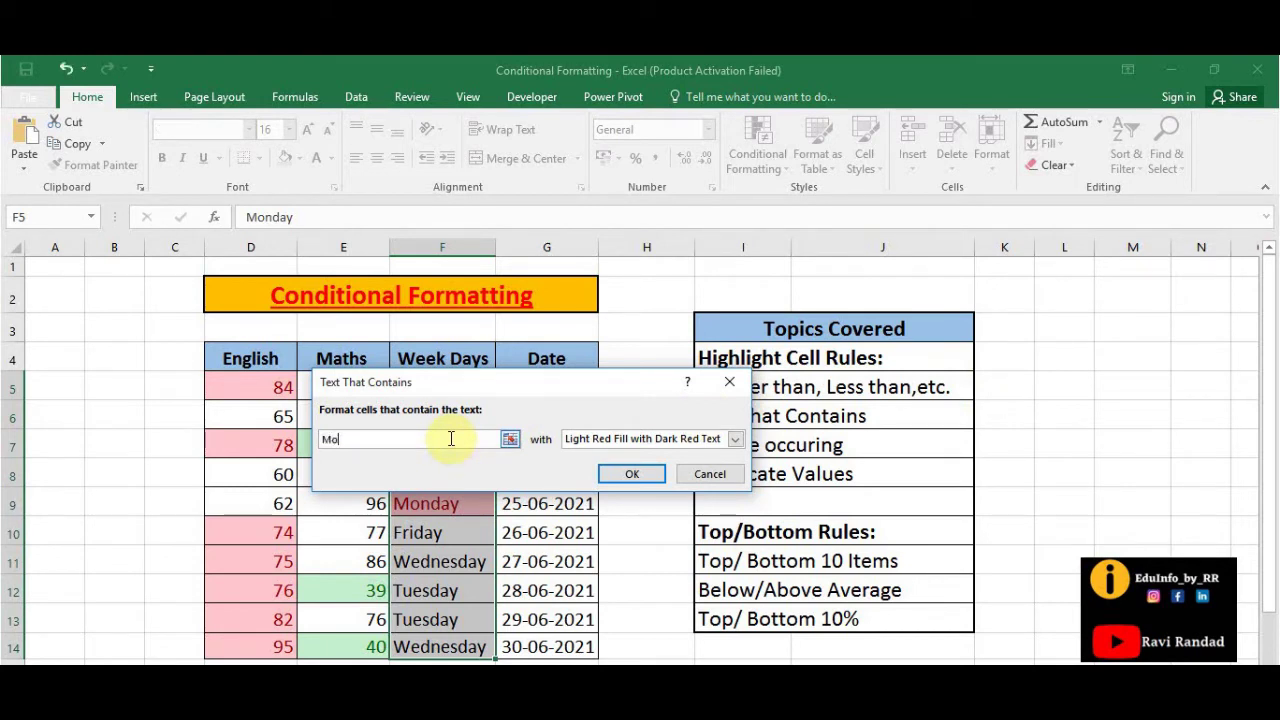
pyautogui.write('nday')
pyautogui.click(735, 440)
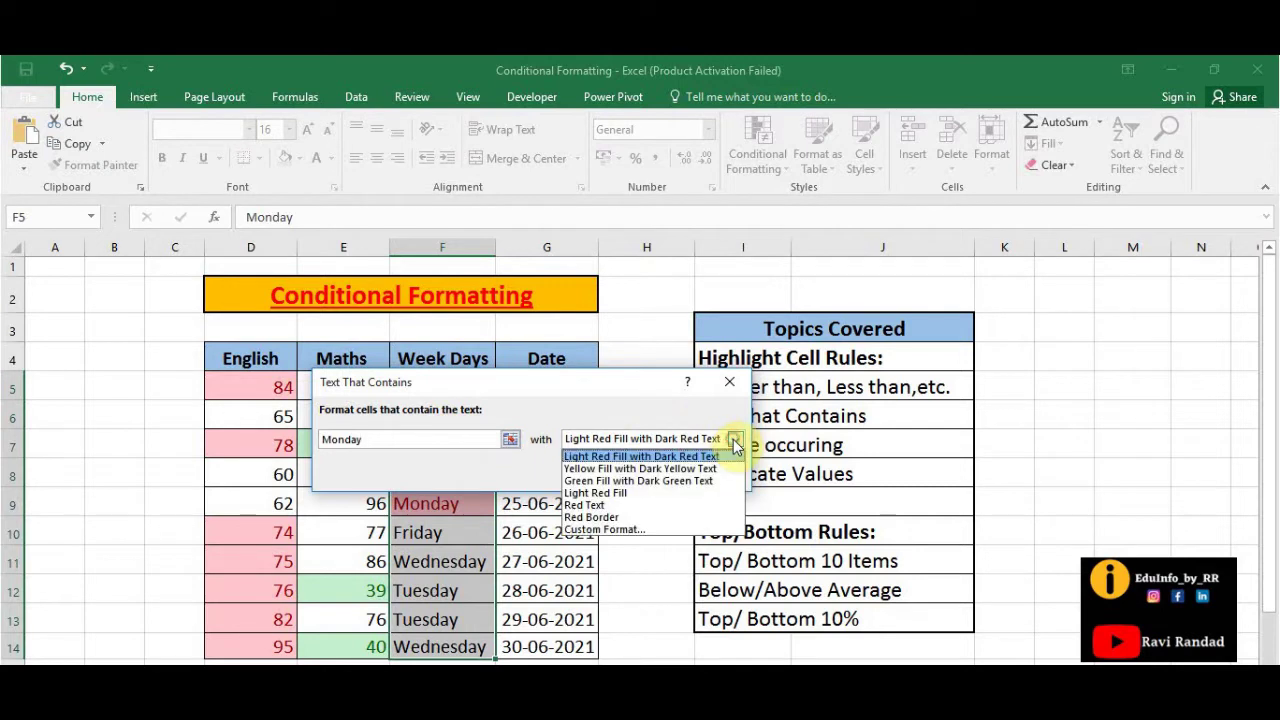
pyautogui.click(711, 469)
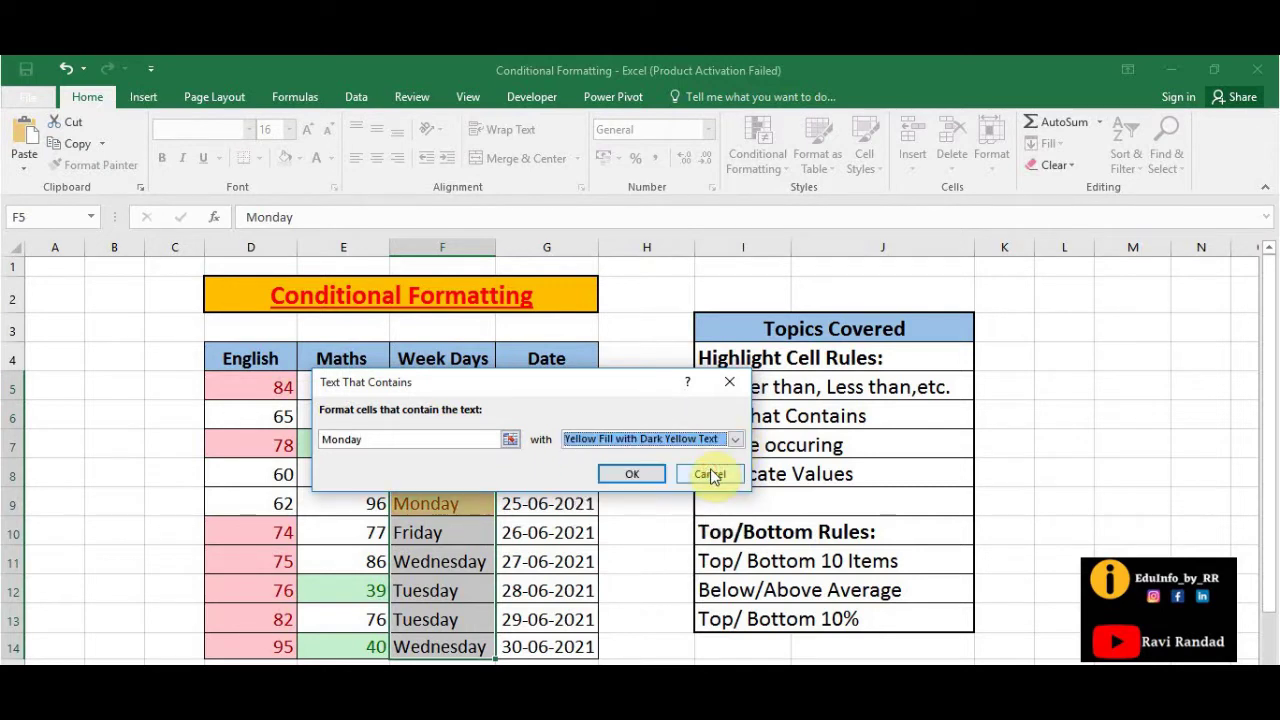
pyautogui.click(601, 480)
pyautogui.click(423, 535)
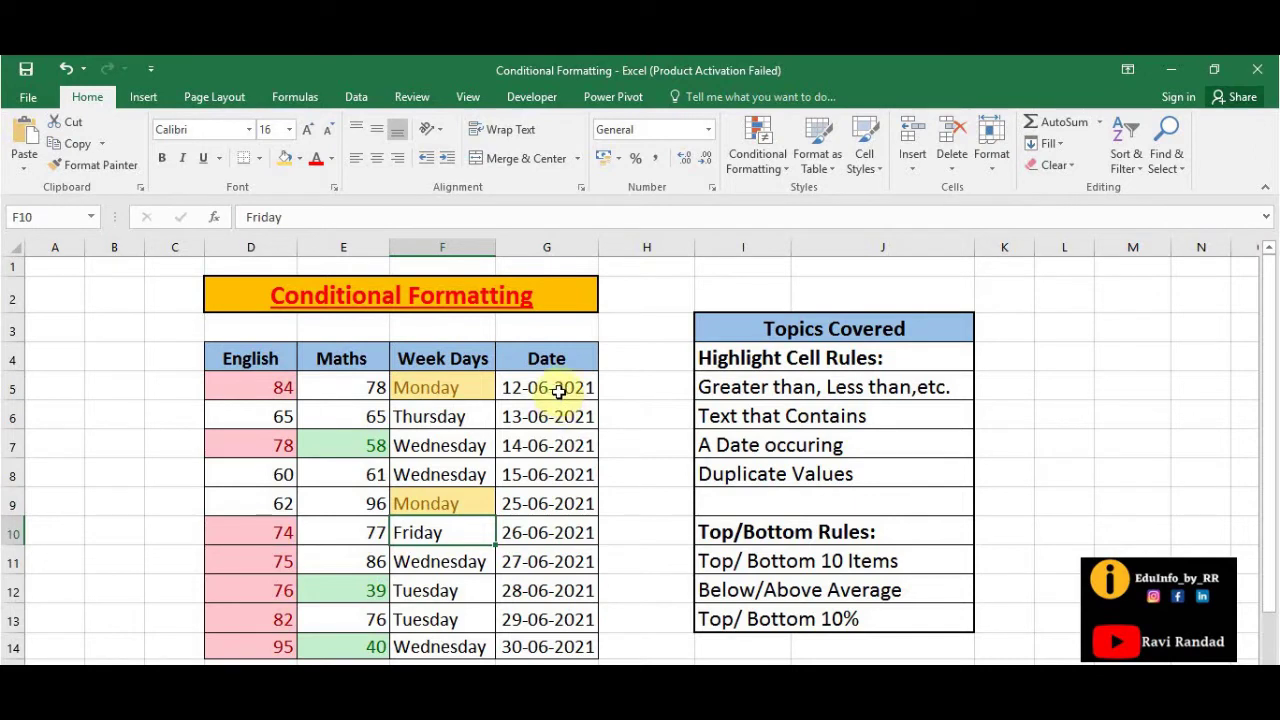
# Step: Highlight dates in G5:G14 occurring last month with Light Red Fill with Dark Red Text
pyautogui.moveTo(558, 392); pyautogui.dragTo(560, 646)
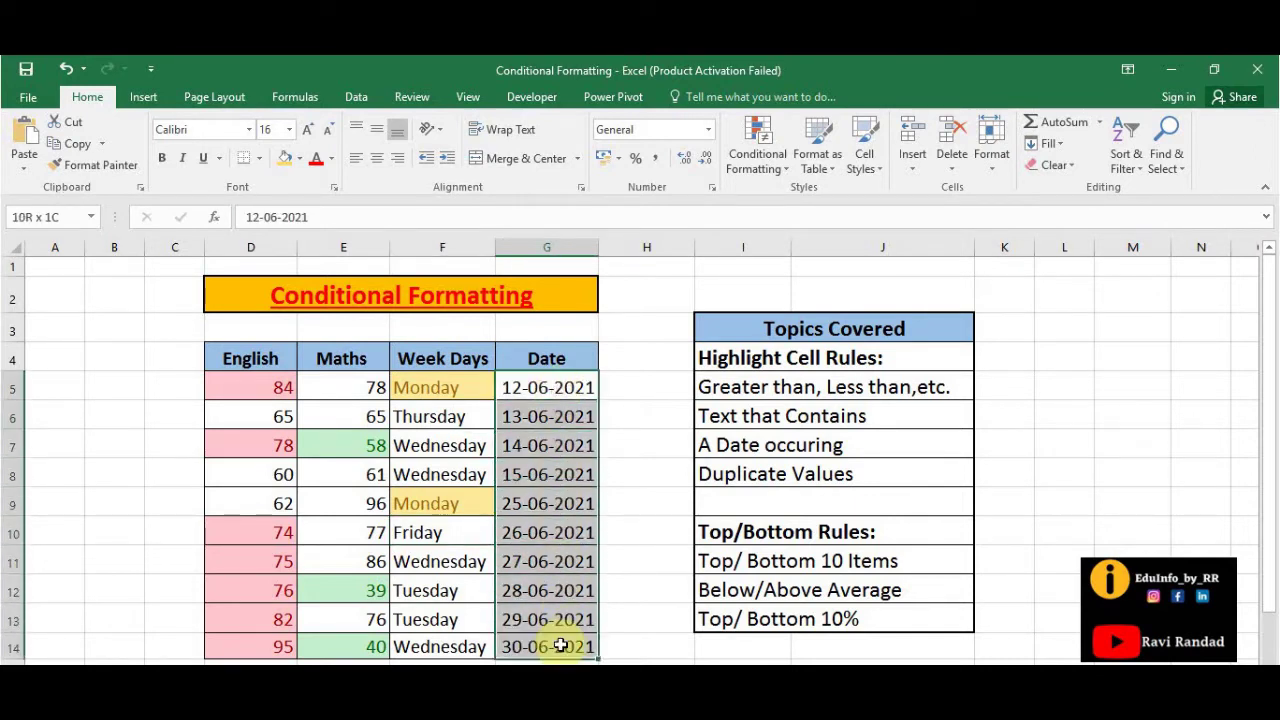
pyautogui.click(758, 166)
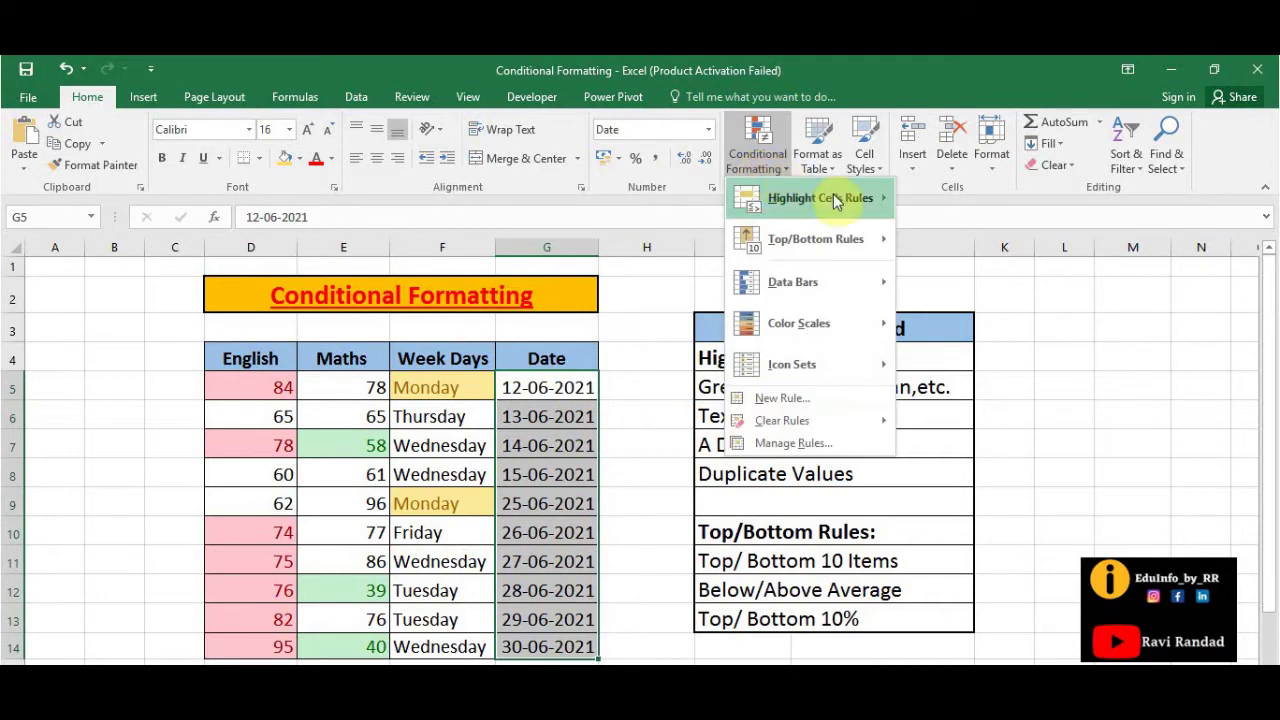
pyautogui.moveTo(833, 196)
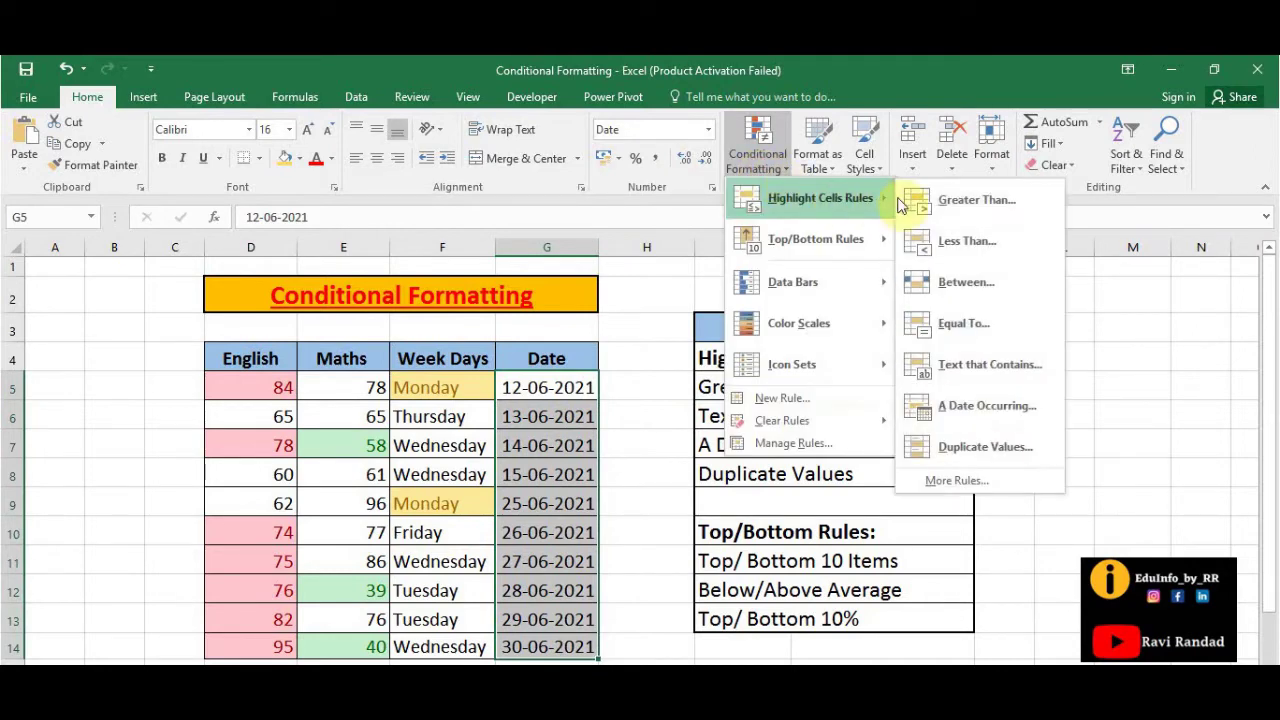
pyautogui.click(1002, 410)
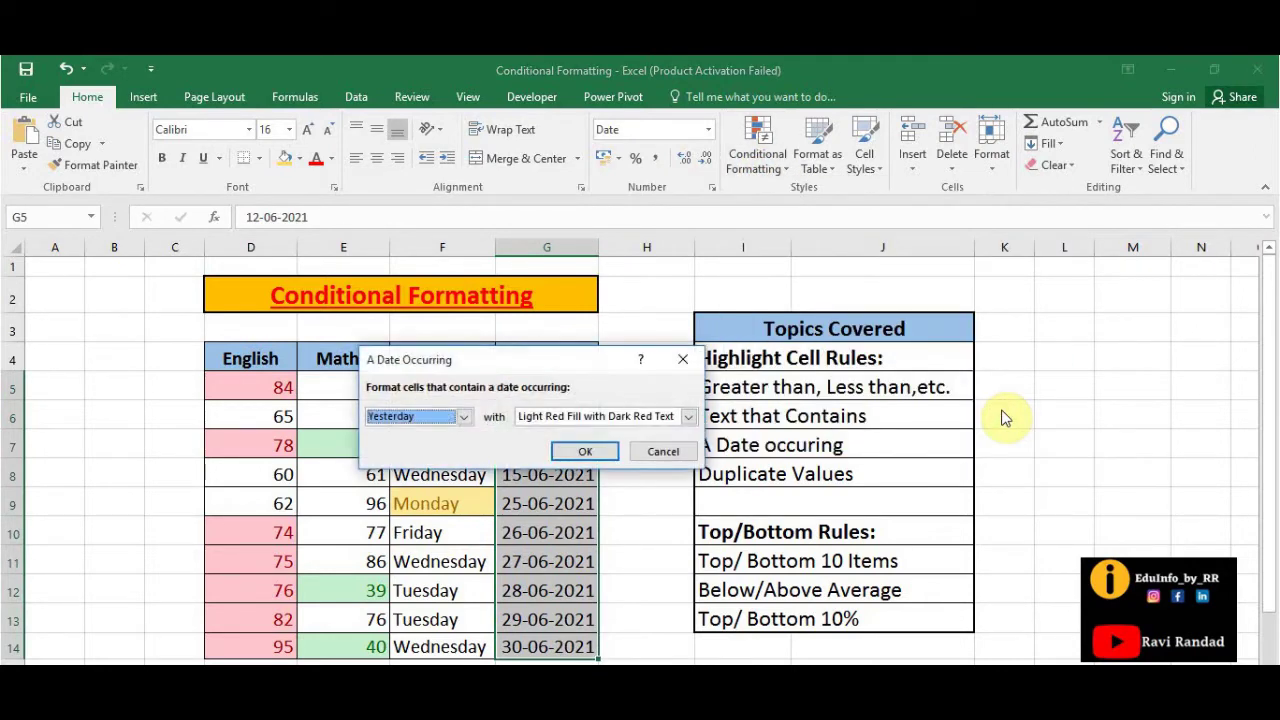
pyautogui.click(465, 417)
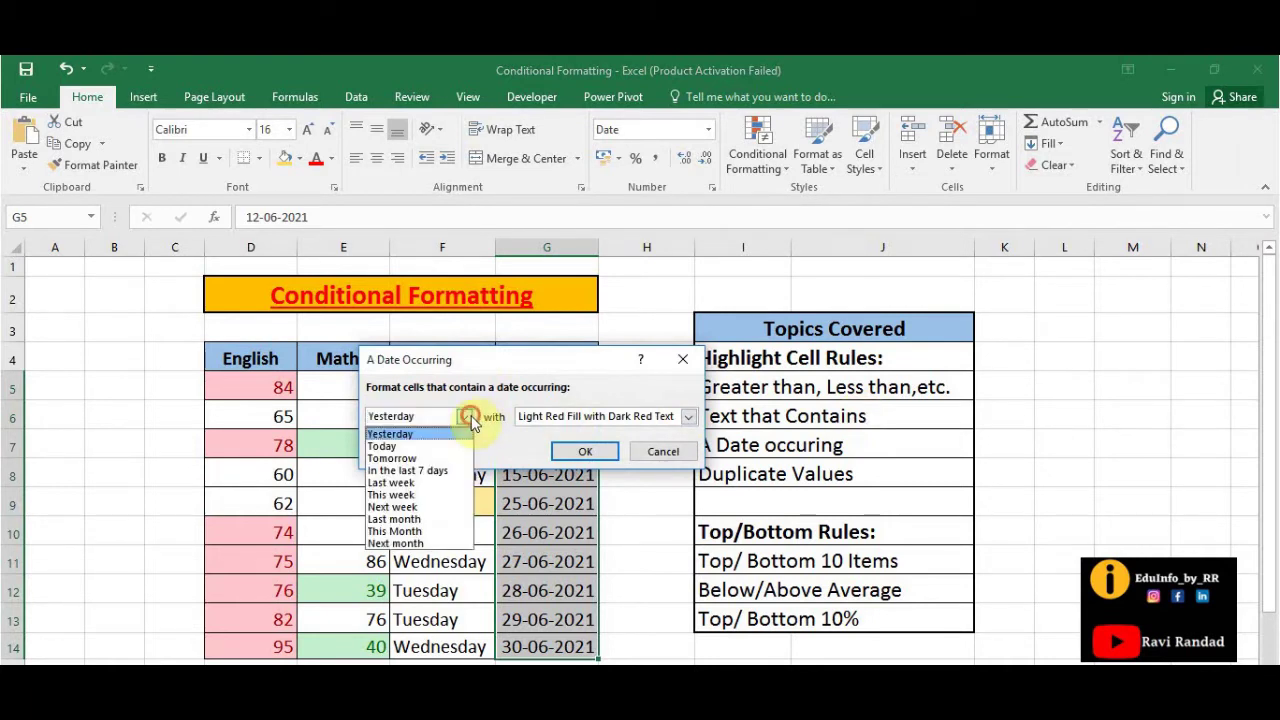
pyautogui.click(420, 520)
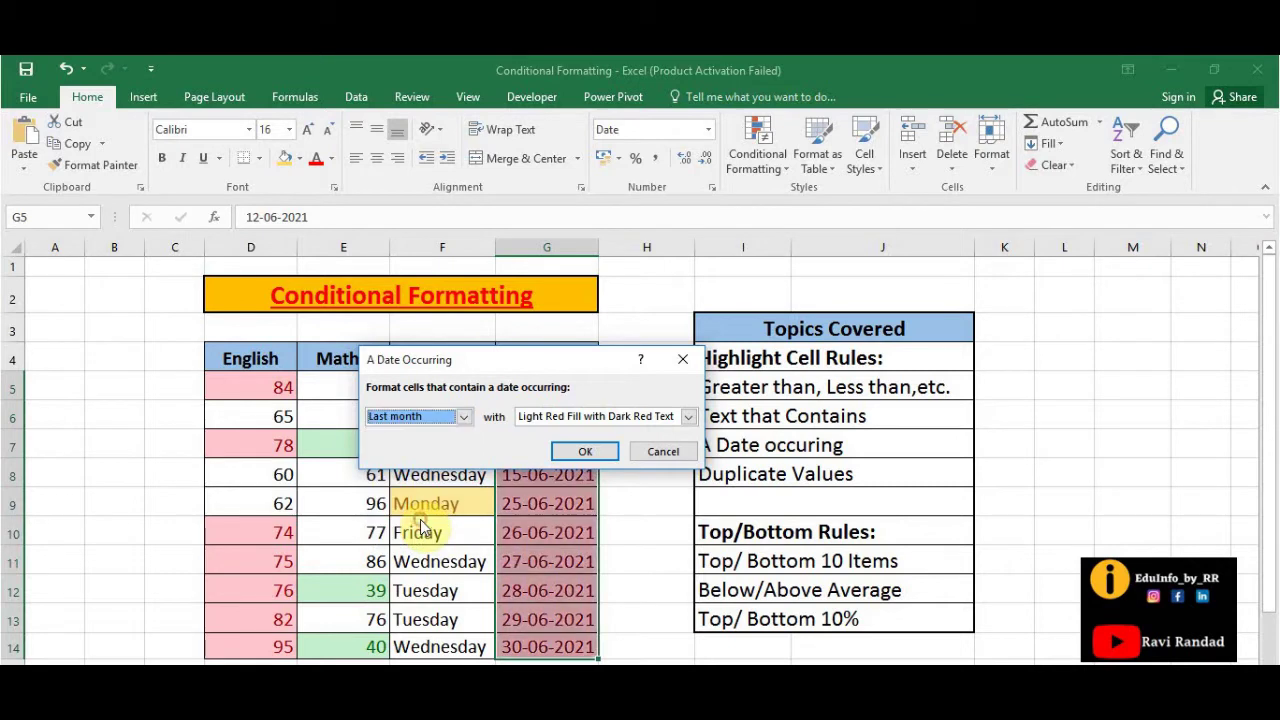
pyautogui.click(570, 455)
pyautogui.click(570, 474)
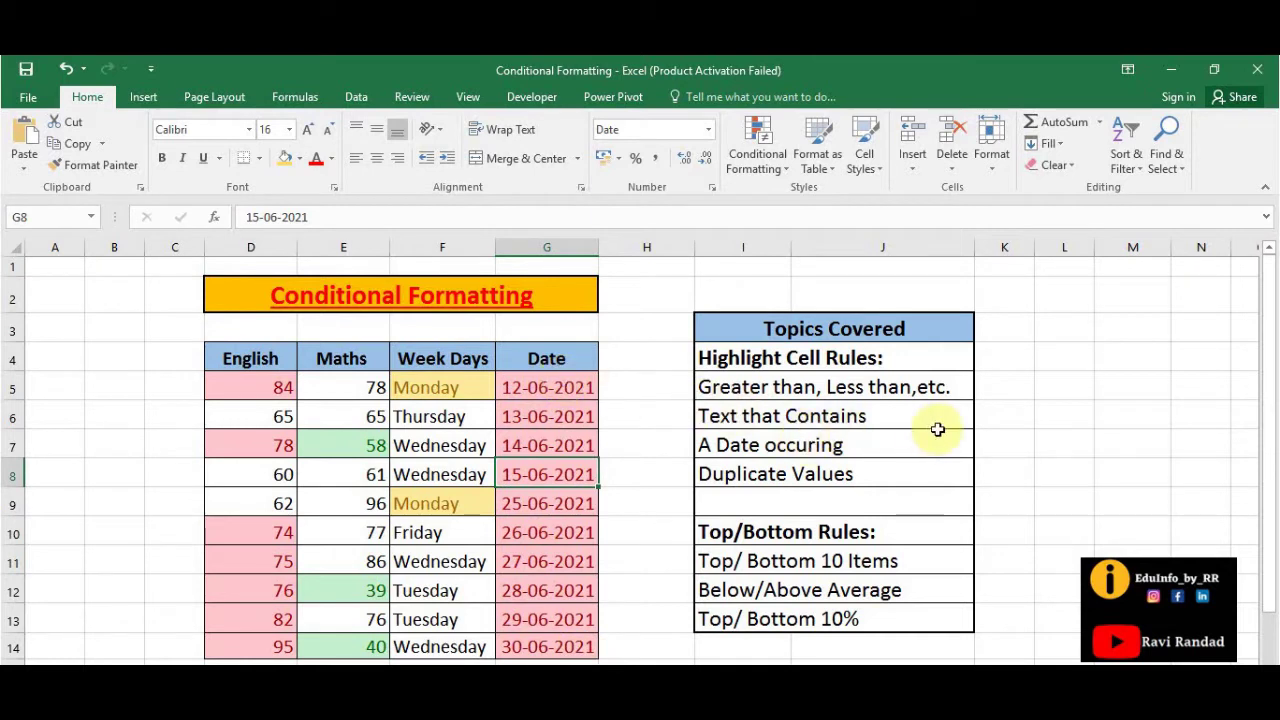
pyautogui.click(476, 395)
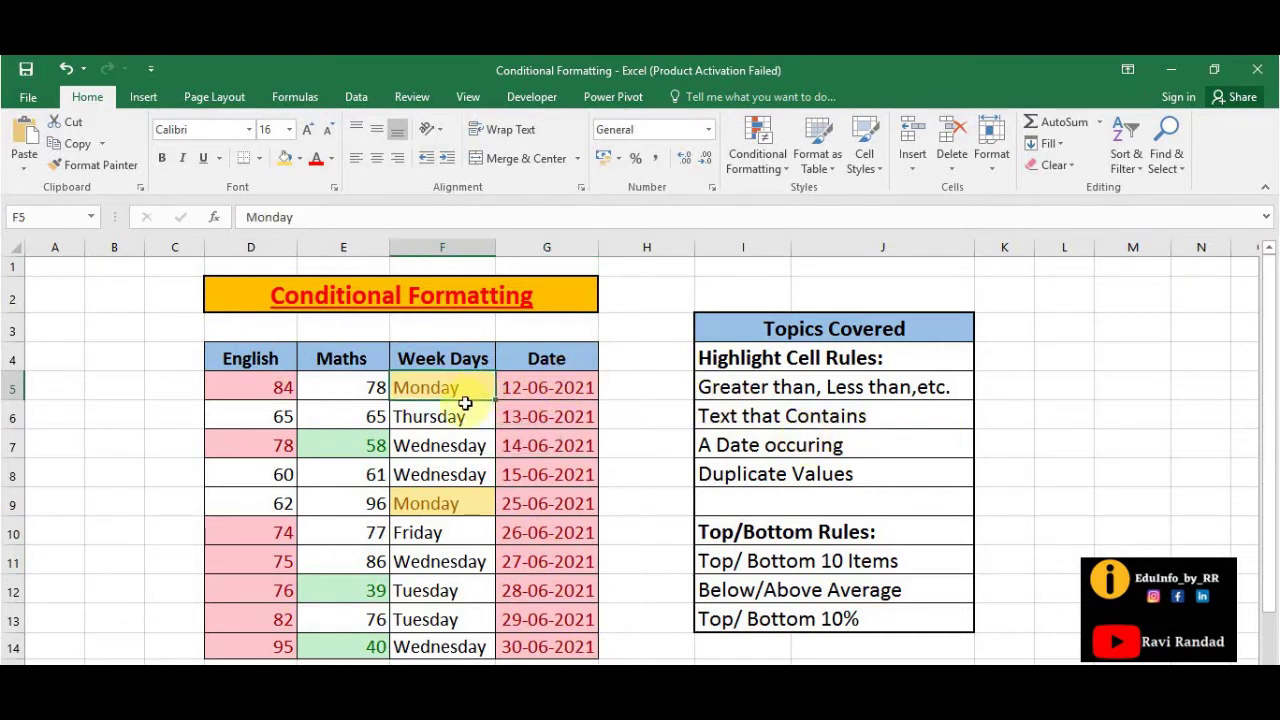
pyautogui.click(428, 618)
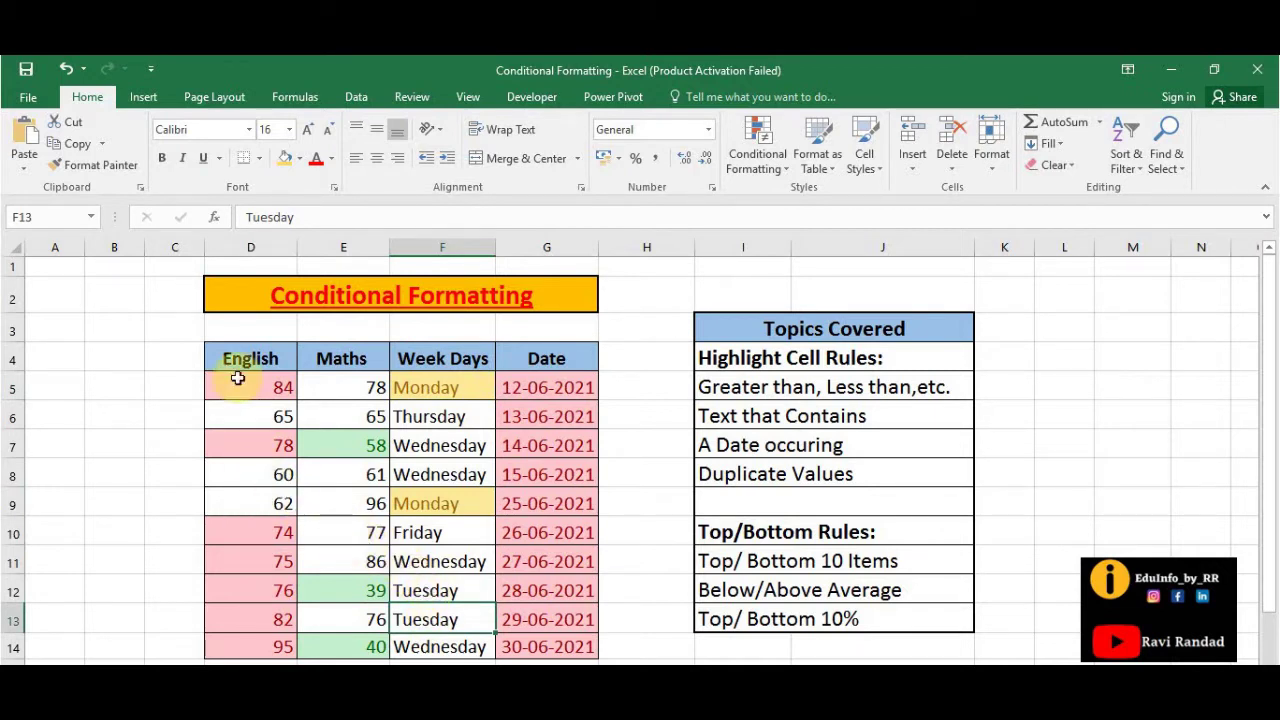
# Step: Clear the conditional formatting rules from the table cells D5:G14 only
pyautogui.moveTo(236, 379); pyautogui.dragTo(517, 646)
pyautogui.click(775, 168)
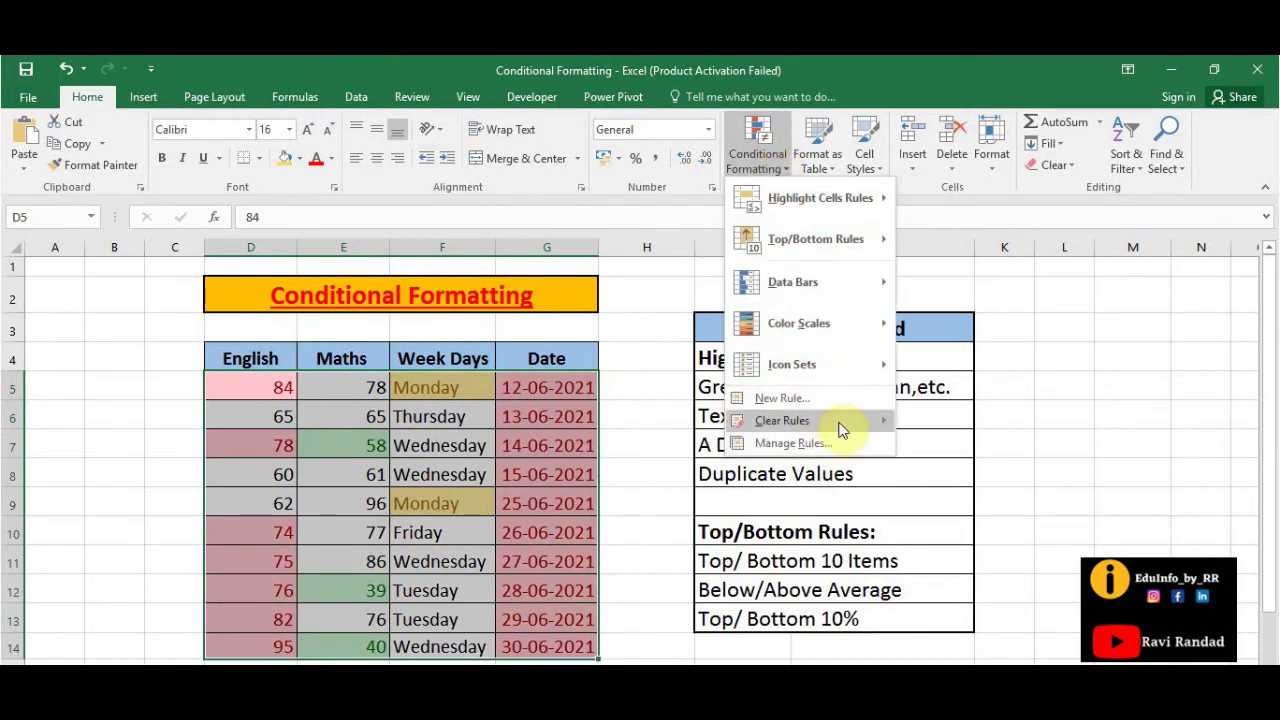
pyautogui.moveTo(840, 428)
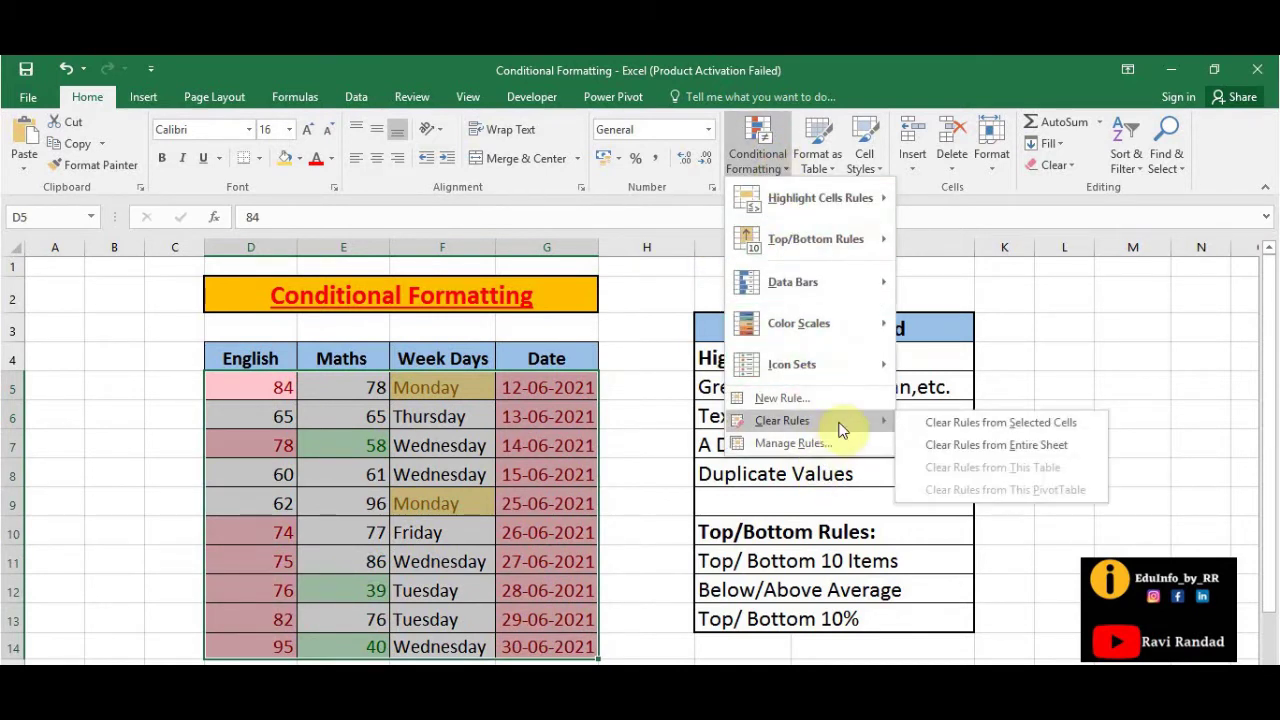
pyautogui.click(940, 425)
pyautogui.click(514, 438)
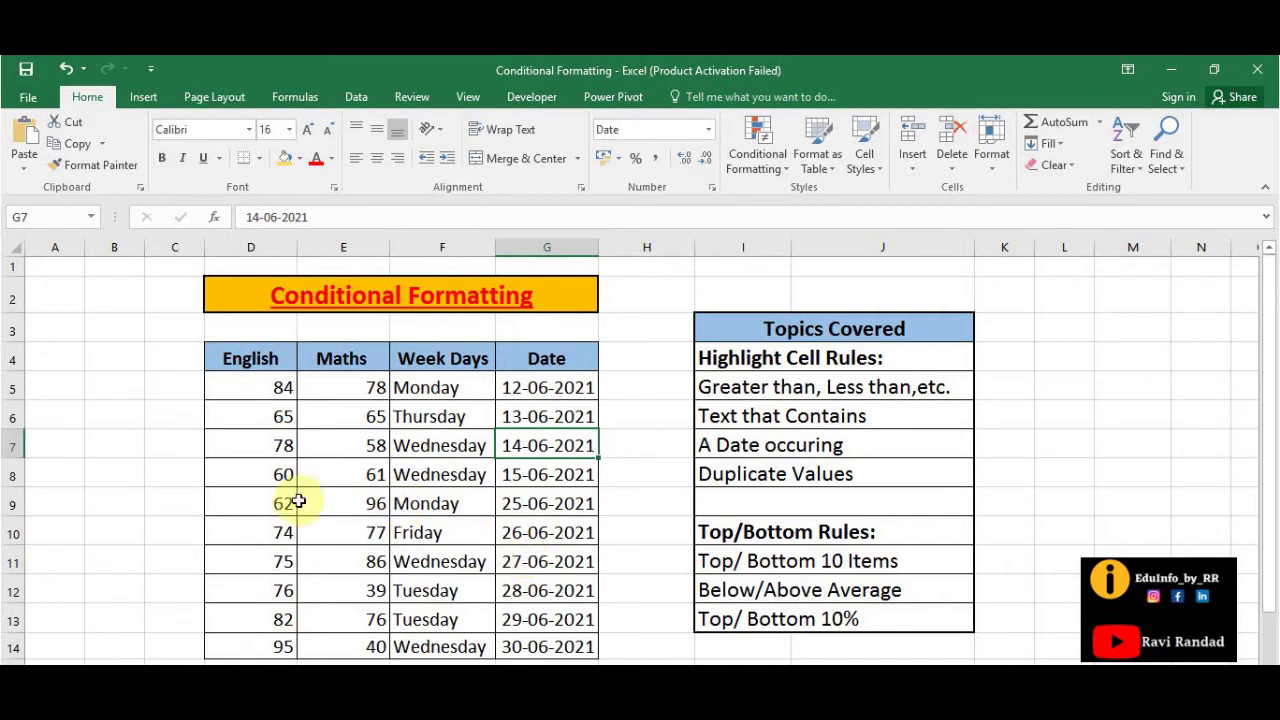
# Step: Highlight duplicate values in the Week Days cells F5:F14 with Light Red Fill with Dark Red Text
pyautogui.moveTo(478, 385); pyautogui.dragTo(443, 640)
pyautogui.click(757, 170)
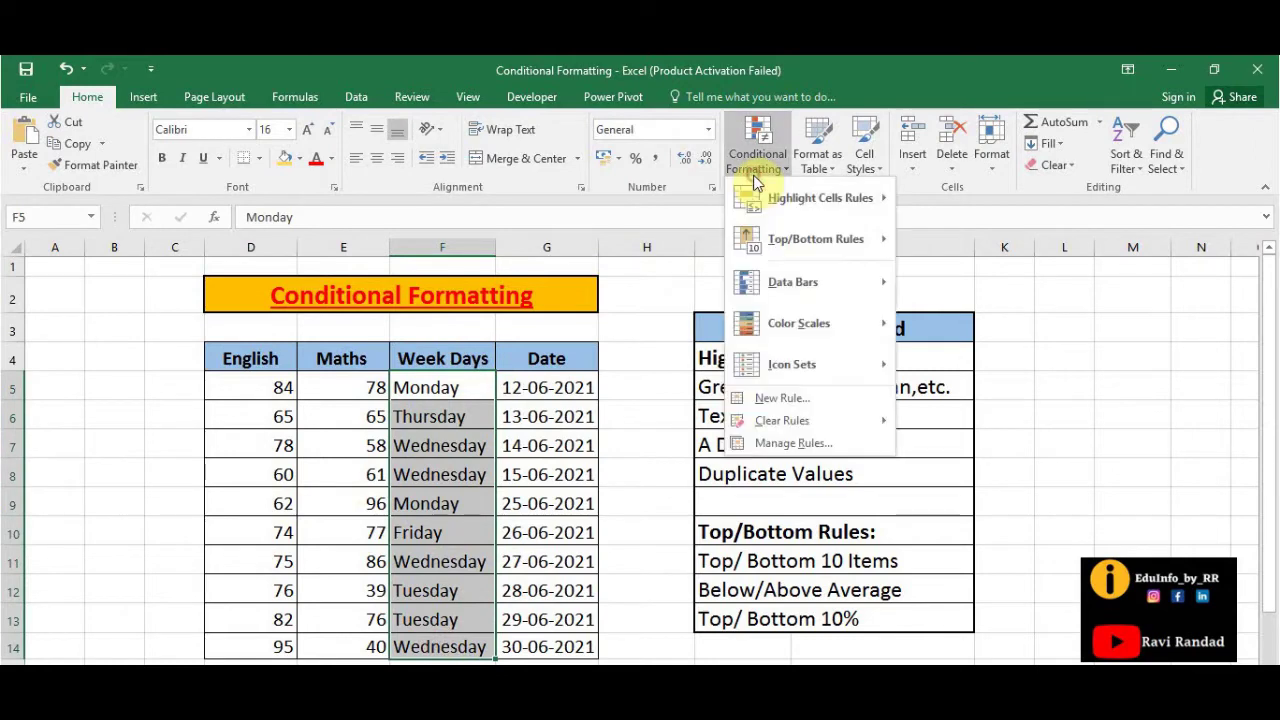
pyautogui.moveTo(867, 193)
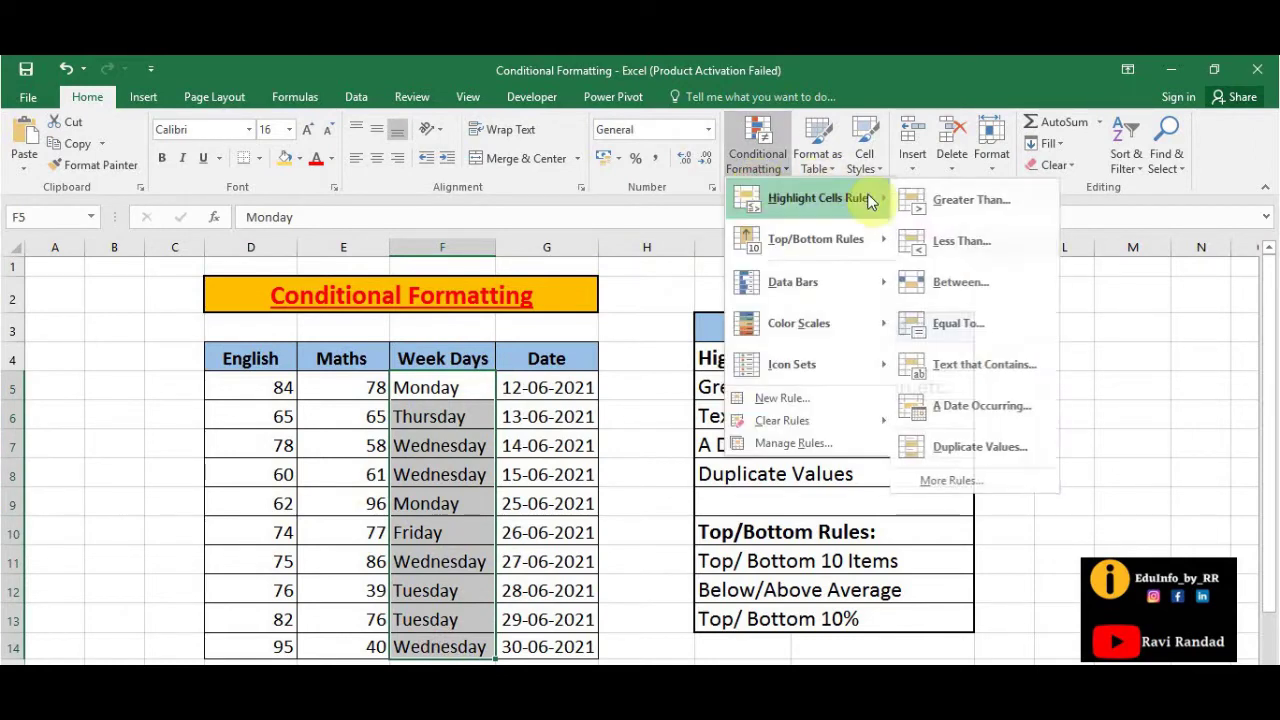
pyautogui.click(987, 447)
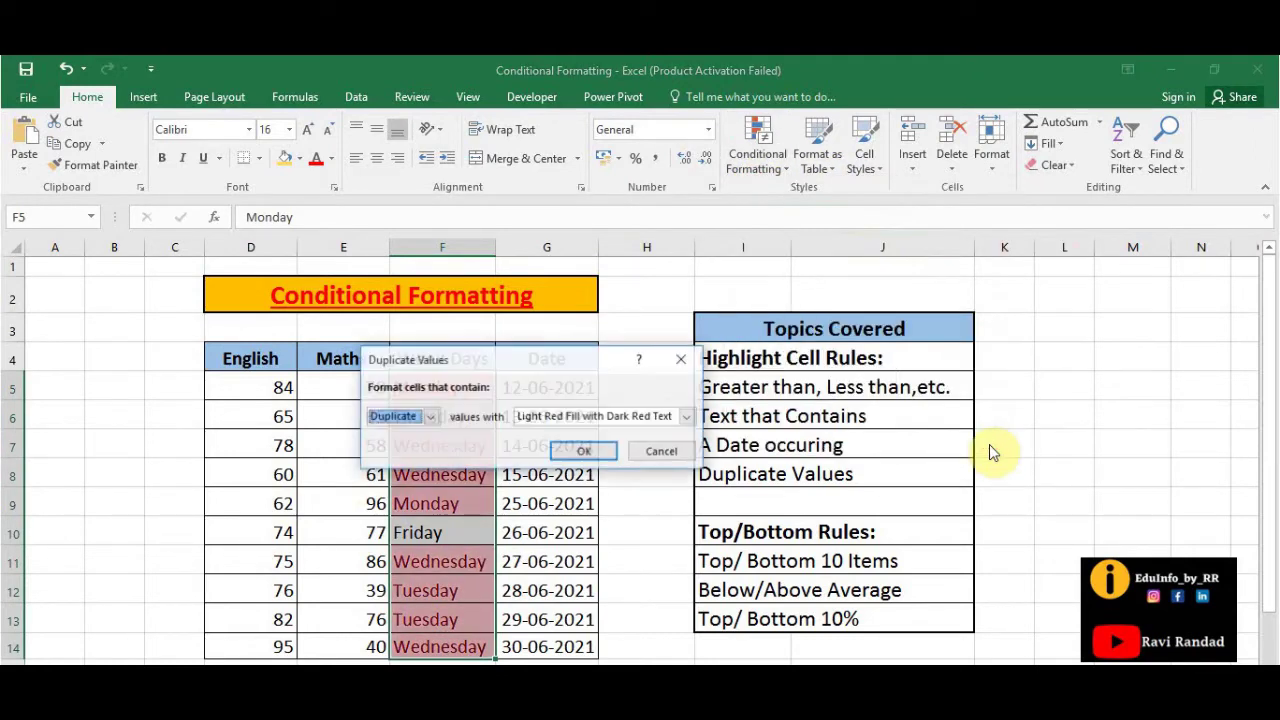
pyautogui.click(429, 417)
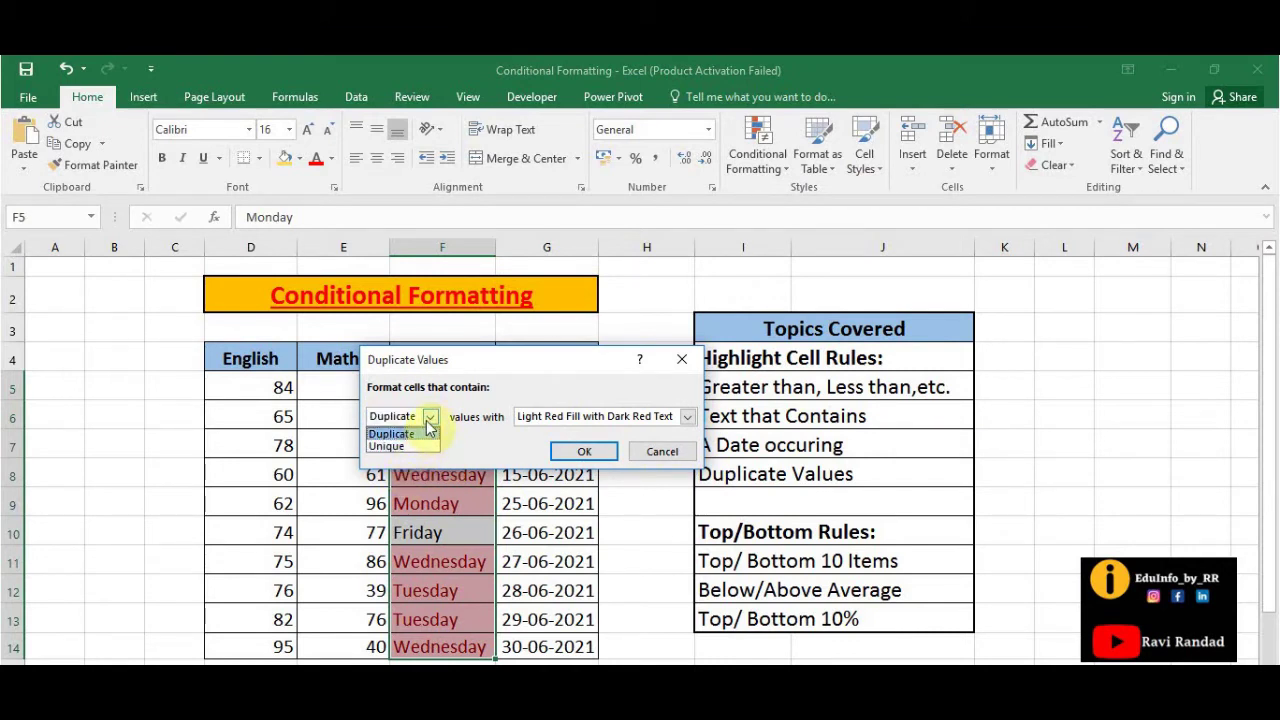
pyautogui.click(688, 417)
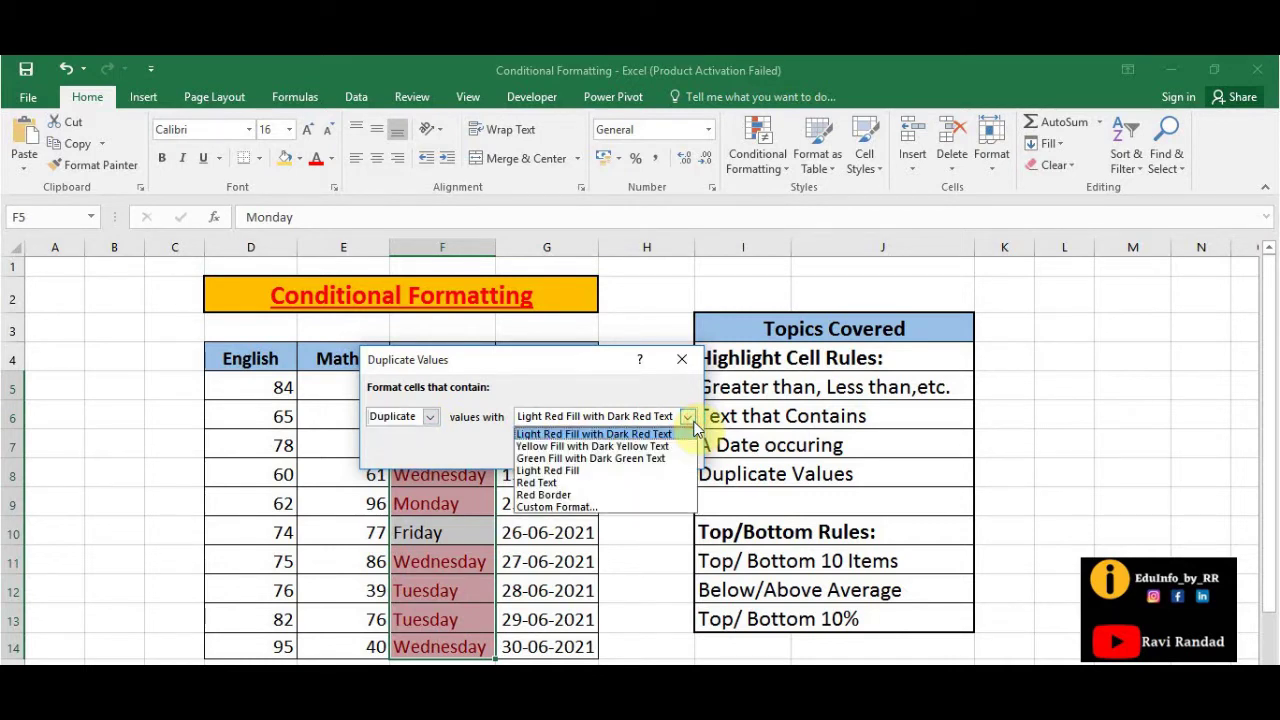
pyautogui.click(694, 422)
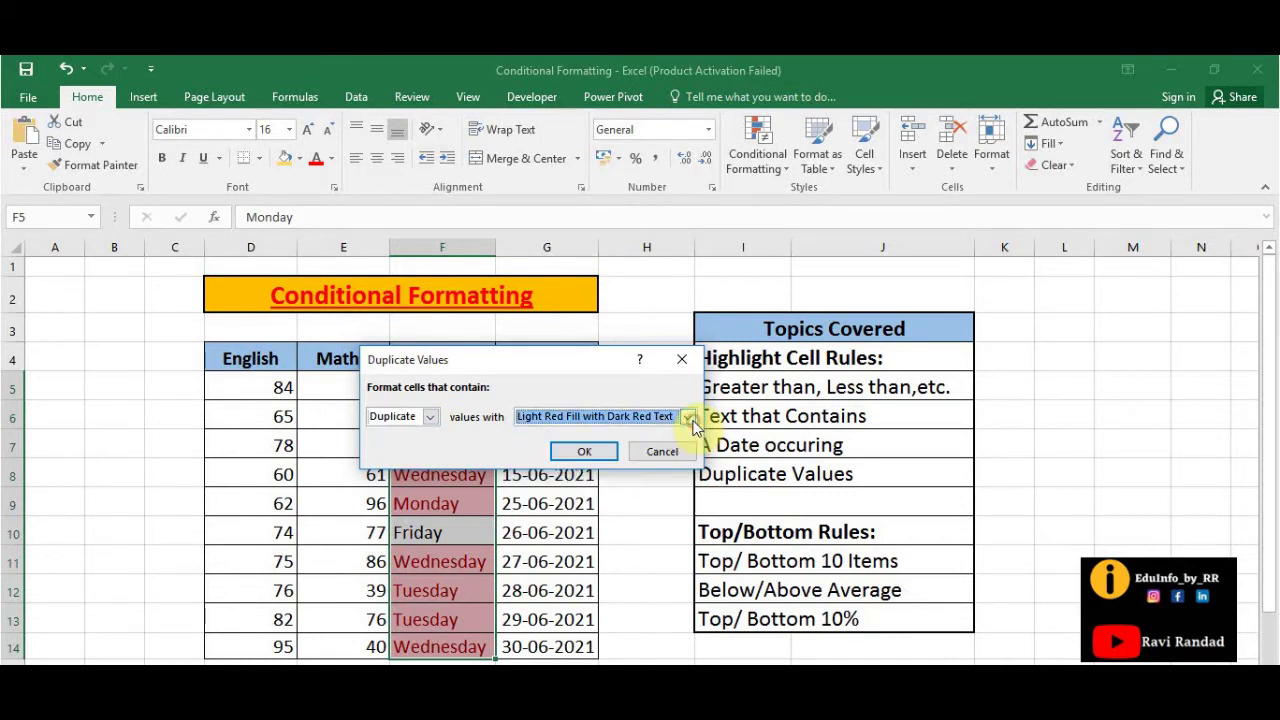
pyautogui.click(584, 451)
pyautogui.click(371, 493)
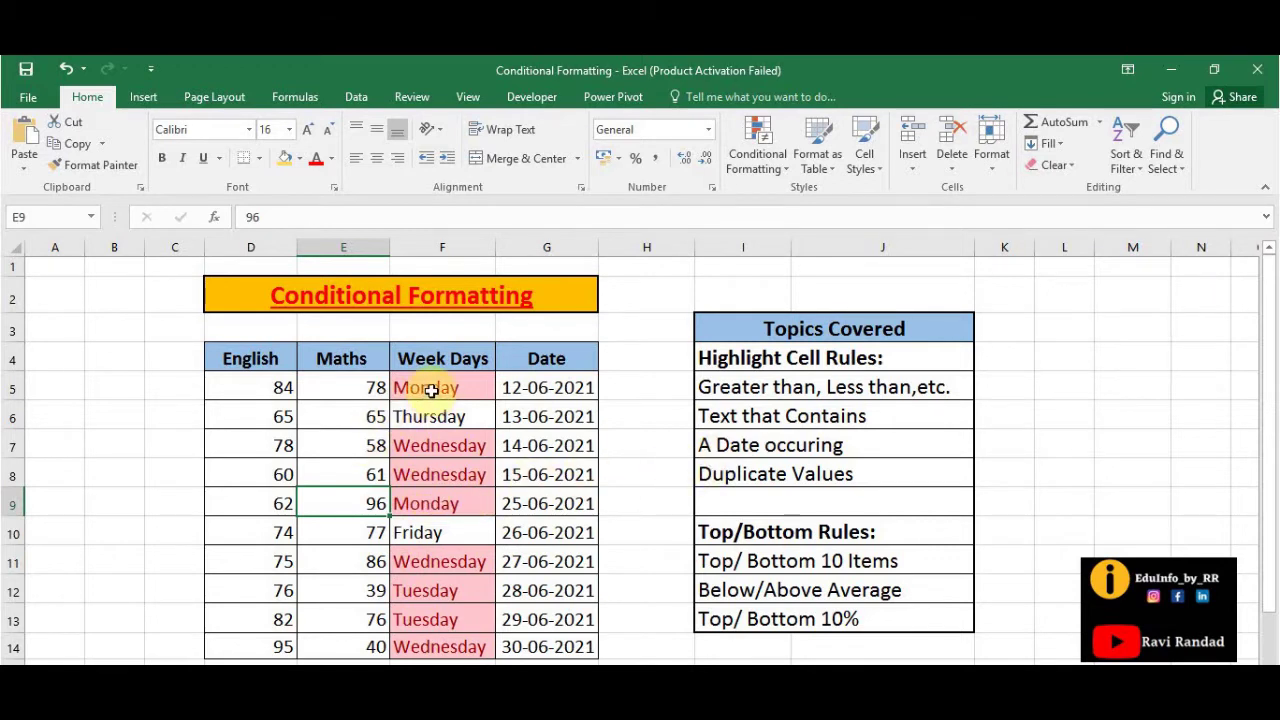
# Step: Clear the conditional formatting rules from the Week Days cells F5:F14
pyautogui.moveTo(430, 390); pyautogui.dragTo(409, 646)
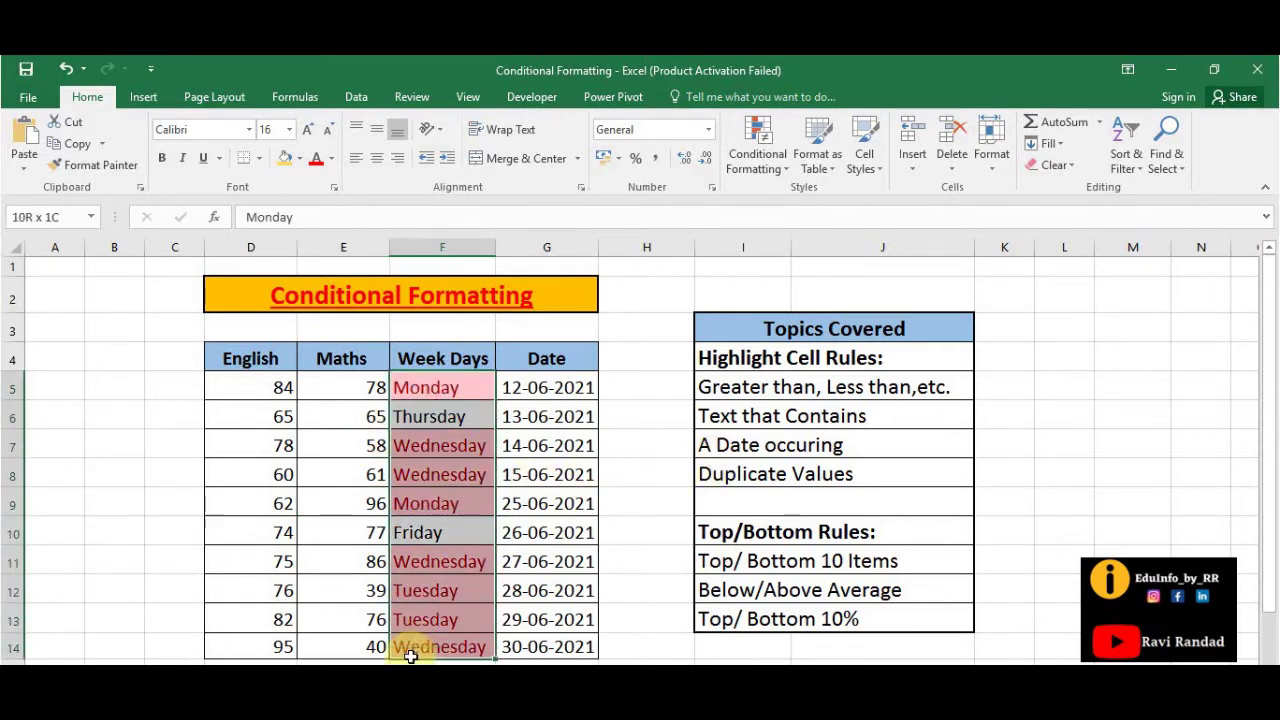
pyautogui.click(747, 174)
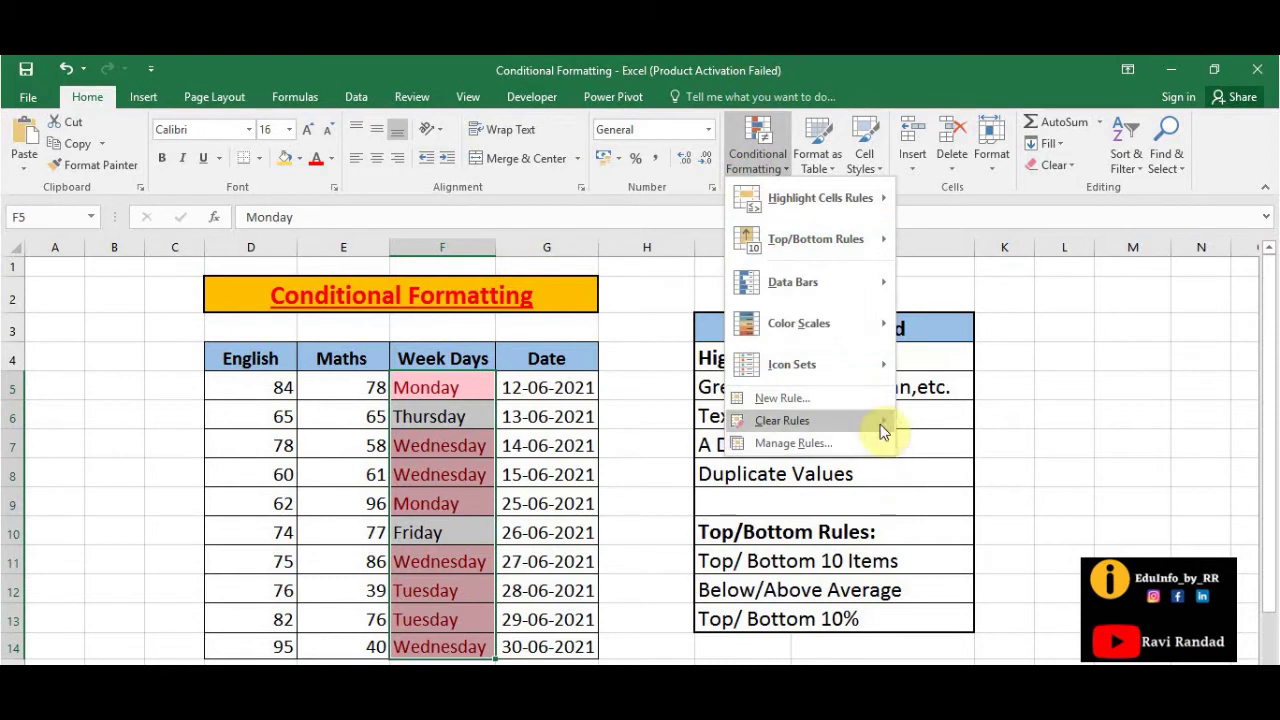
pyautogui.moveTo(882, 431)
pyautogui.click(959, 423)
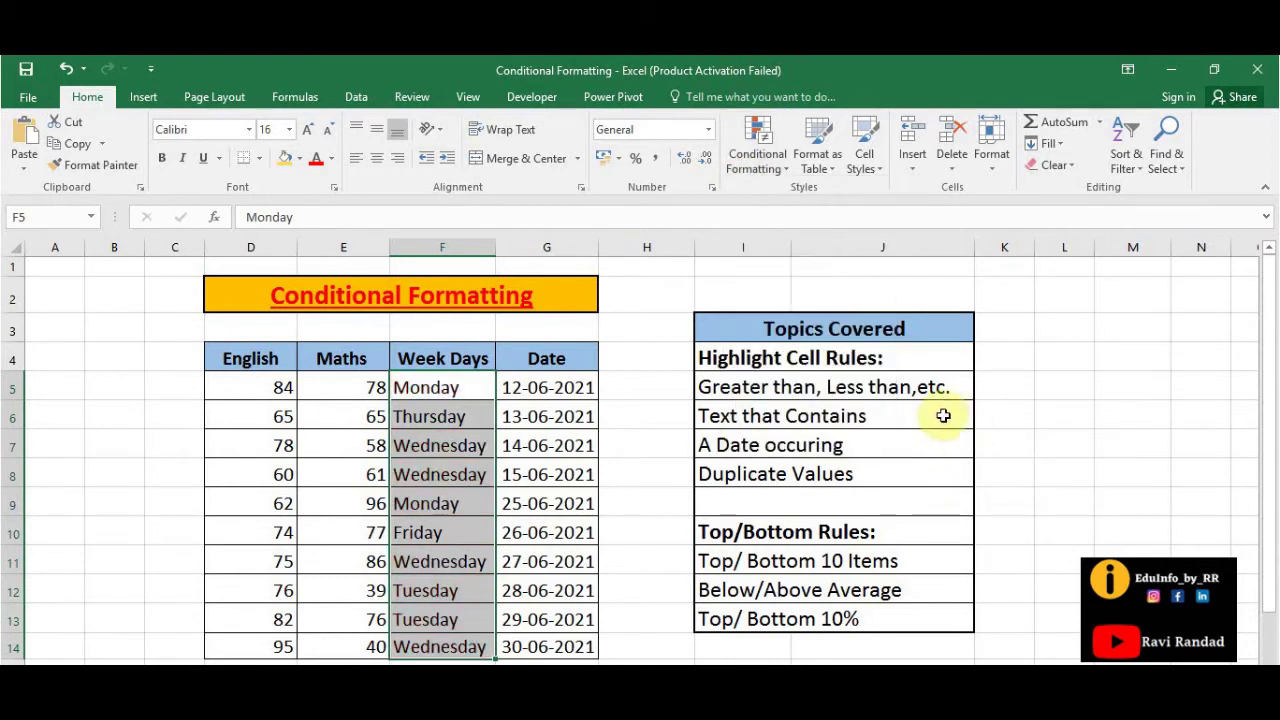
pyautogui.click(540, 425)
pyautogui.moveTo(720, 522); pyautogui.dragTo(733, 617)
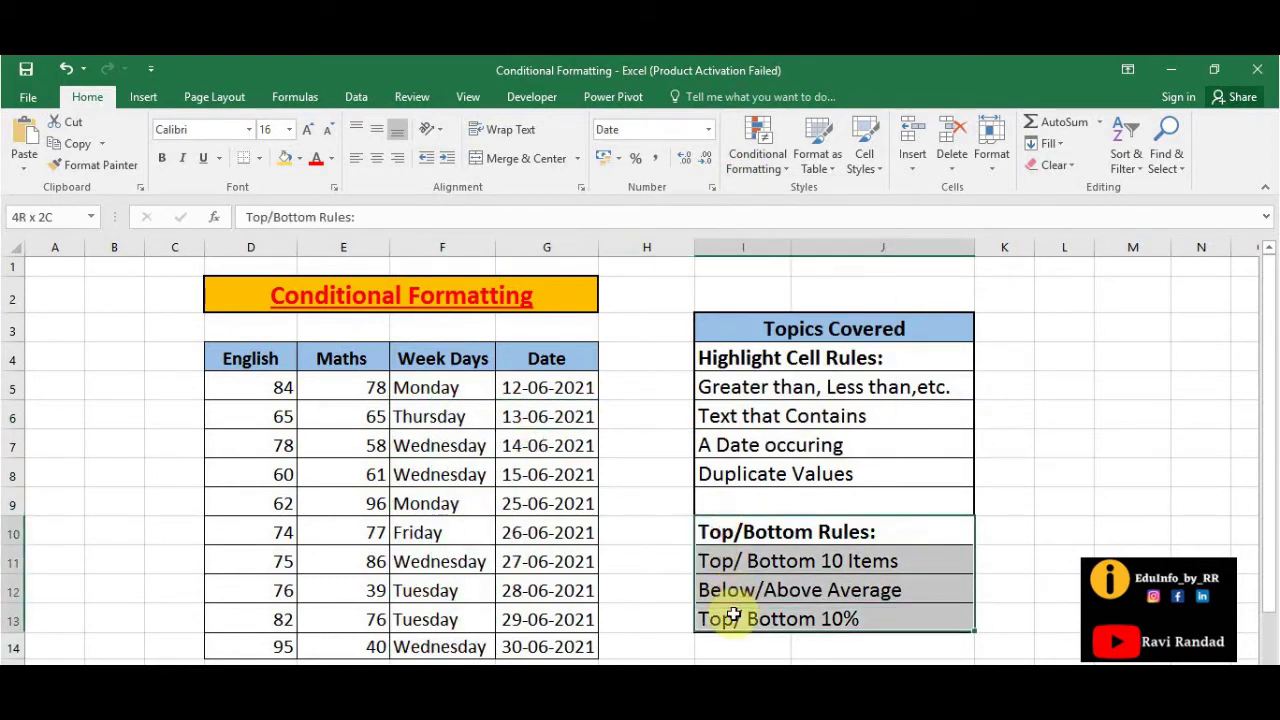
pyautogui.click(653, 546)
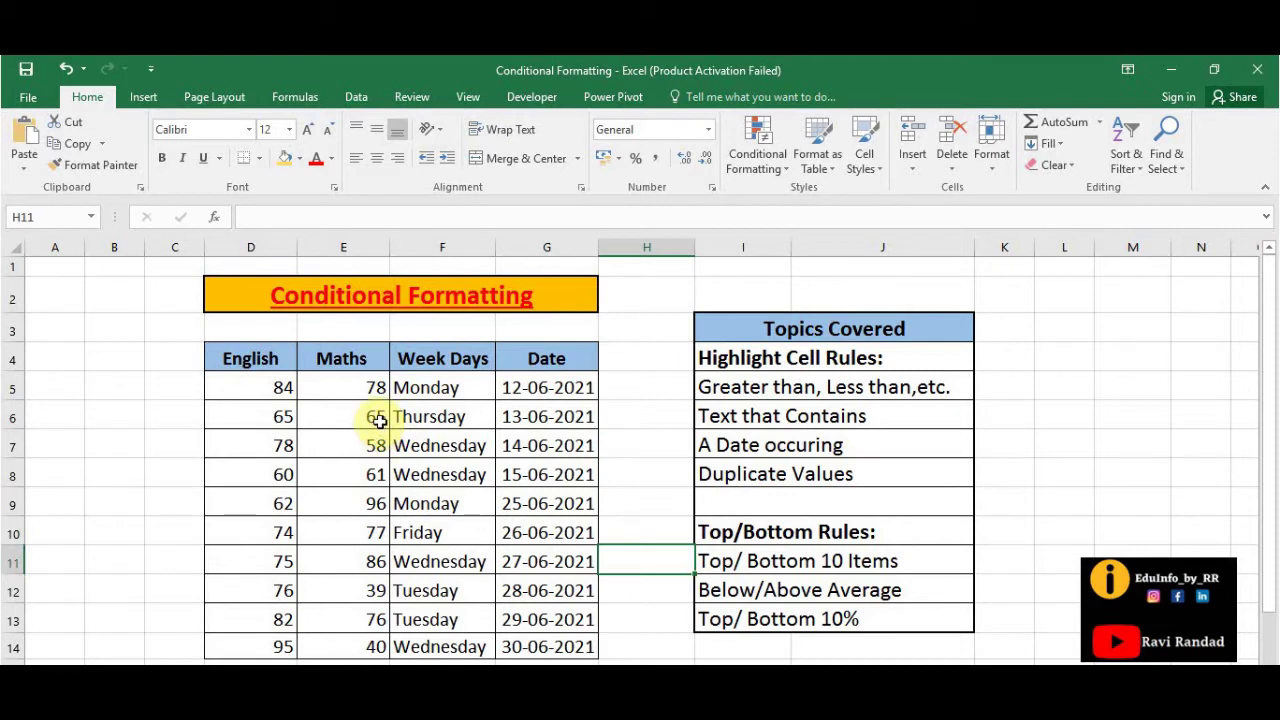
# Step: Highlight the top 40% of the English marks in D5:D14 with Light Red Fill with Dark Red Text
pyautogui.click(263, 391)
pyautogui.moveTo(263, 391); pyautogui.dragTo(272, 643)
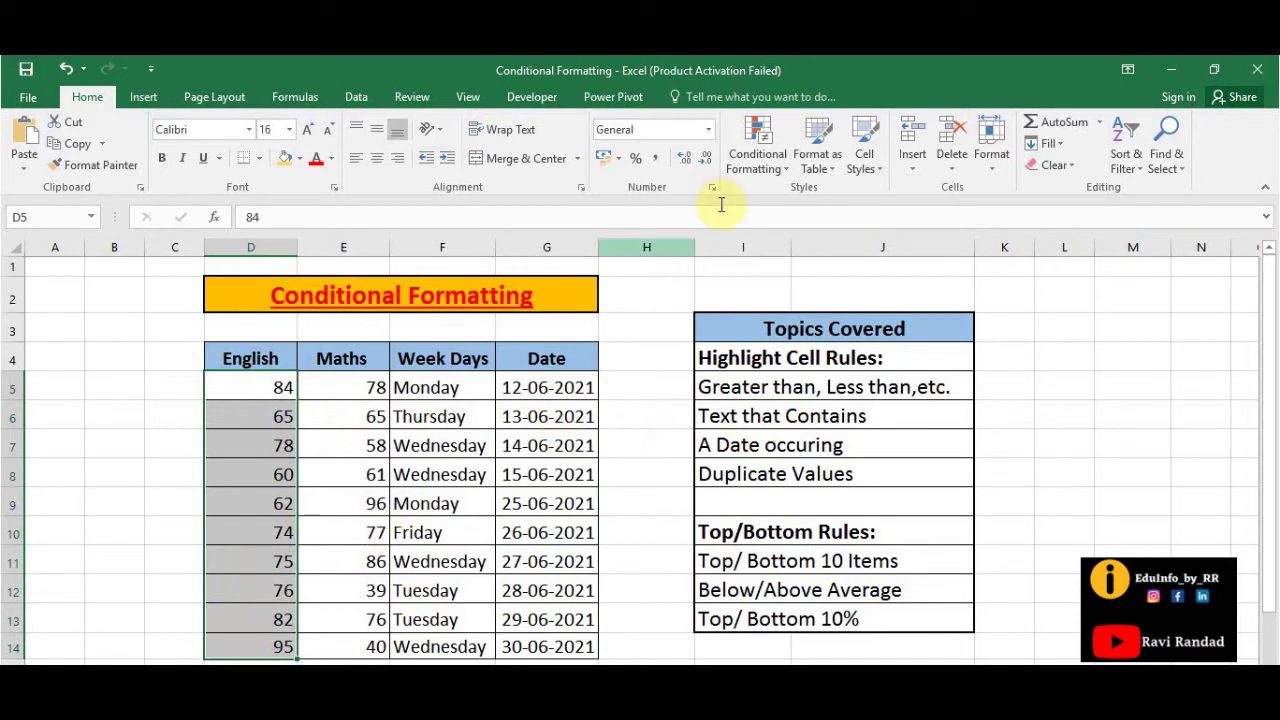
pyautogui.click(745, 172)
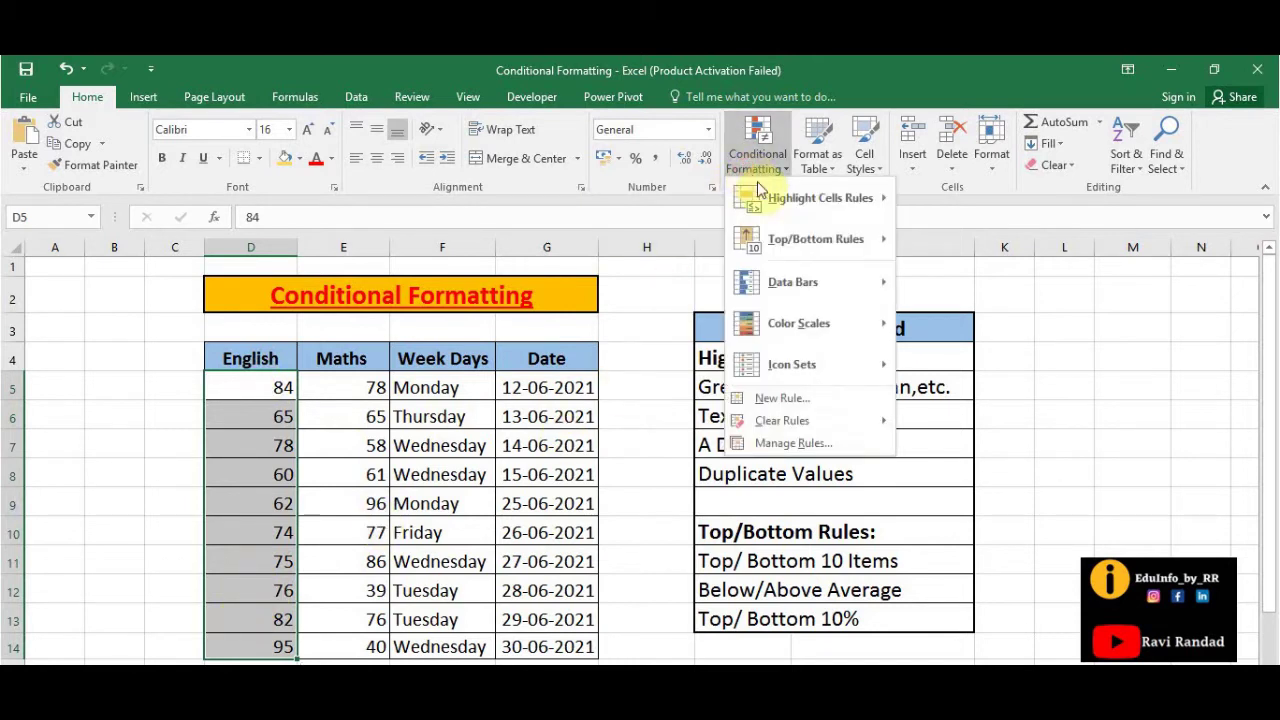
pyautogui.moveTo(800, 256)
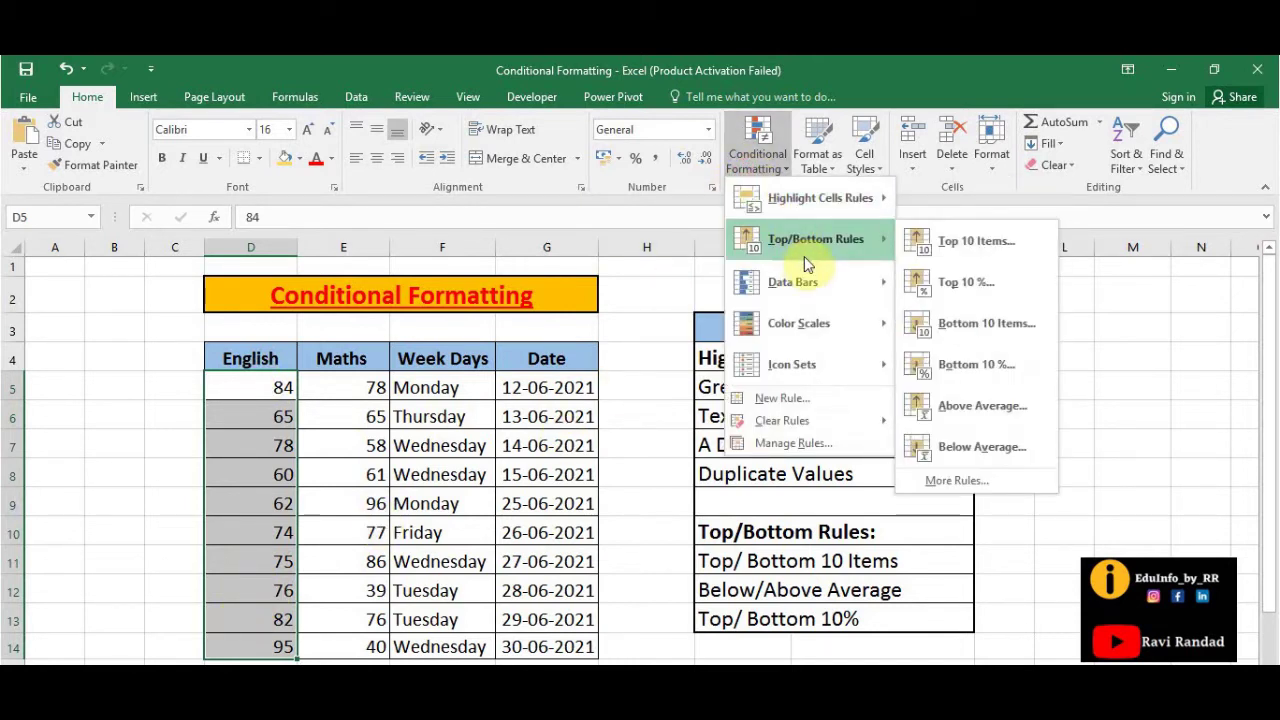
pyautogui.click(999, 282)
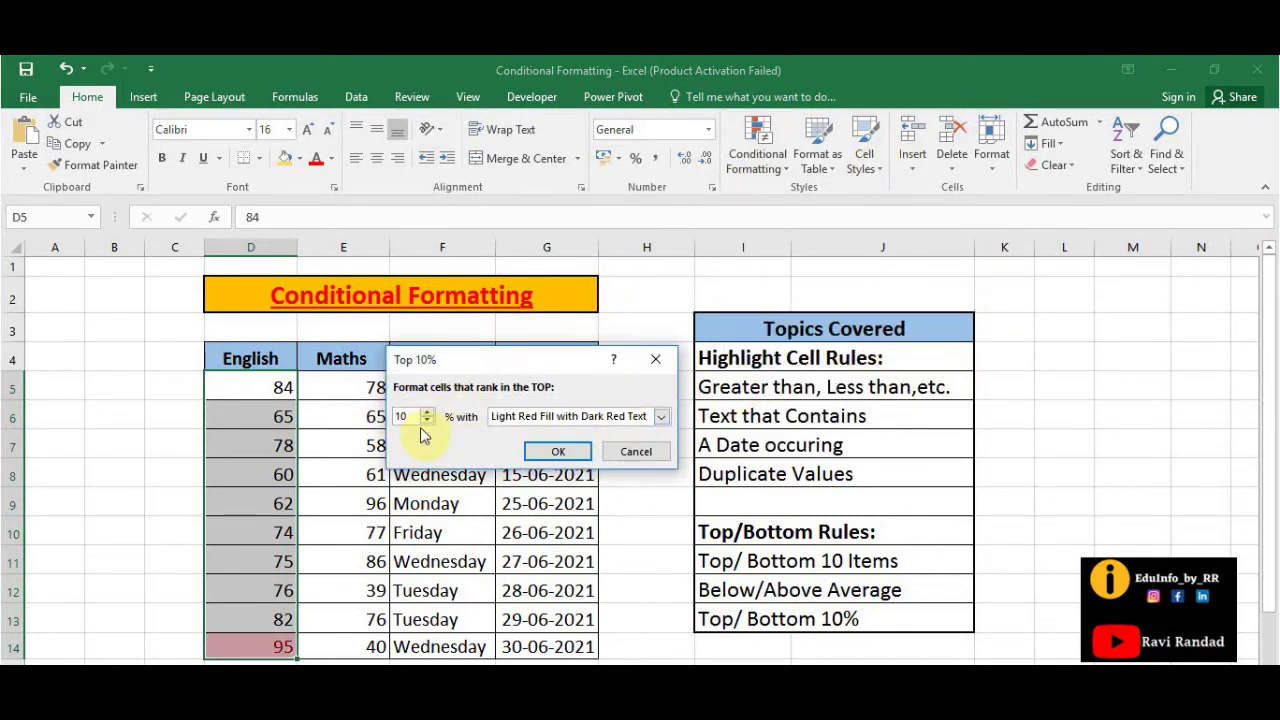
pyautogui.doubleClick(415, 418)
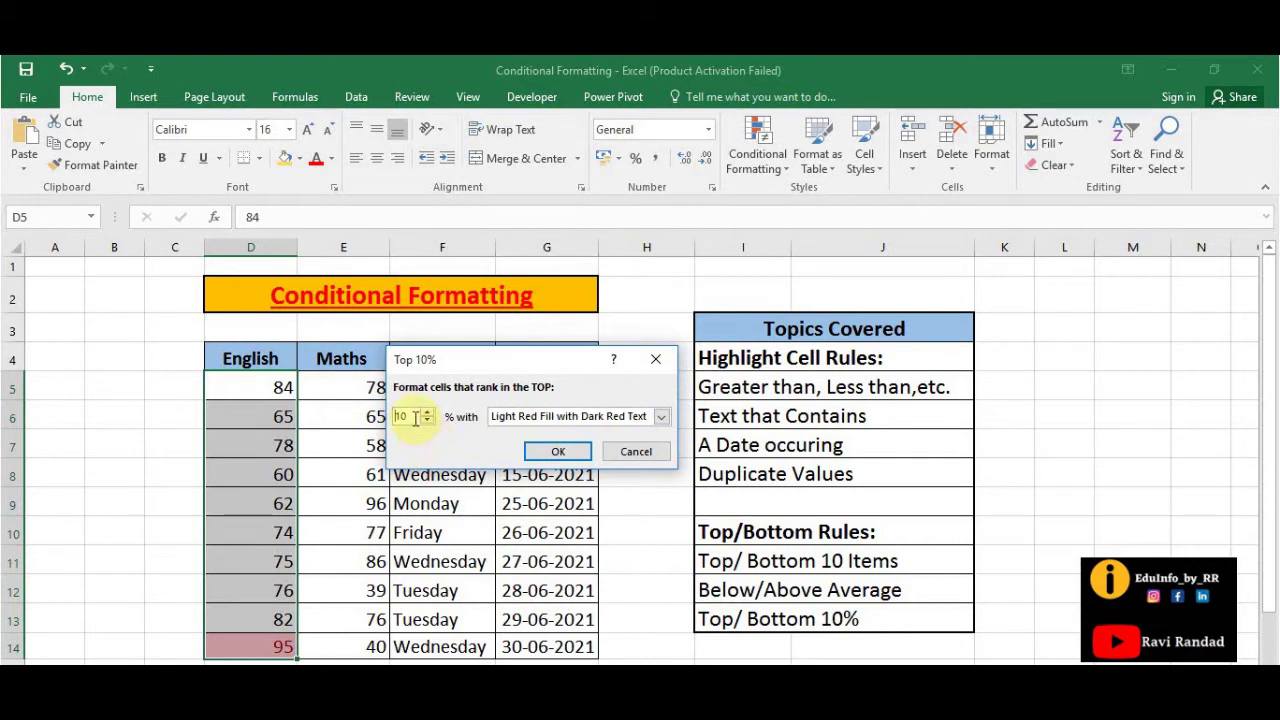
pyautogui.moveTo(412, 417); pyautogui.dragTo(393, 417)
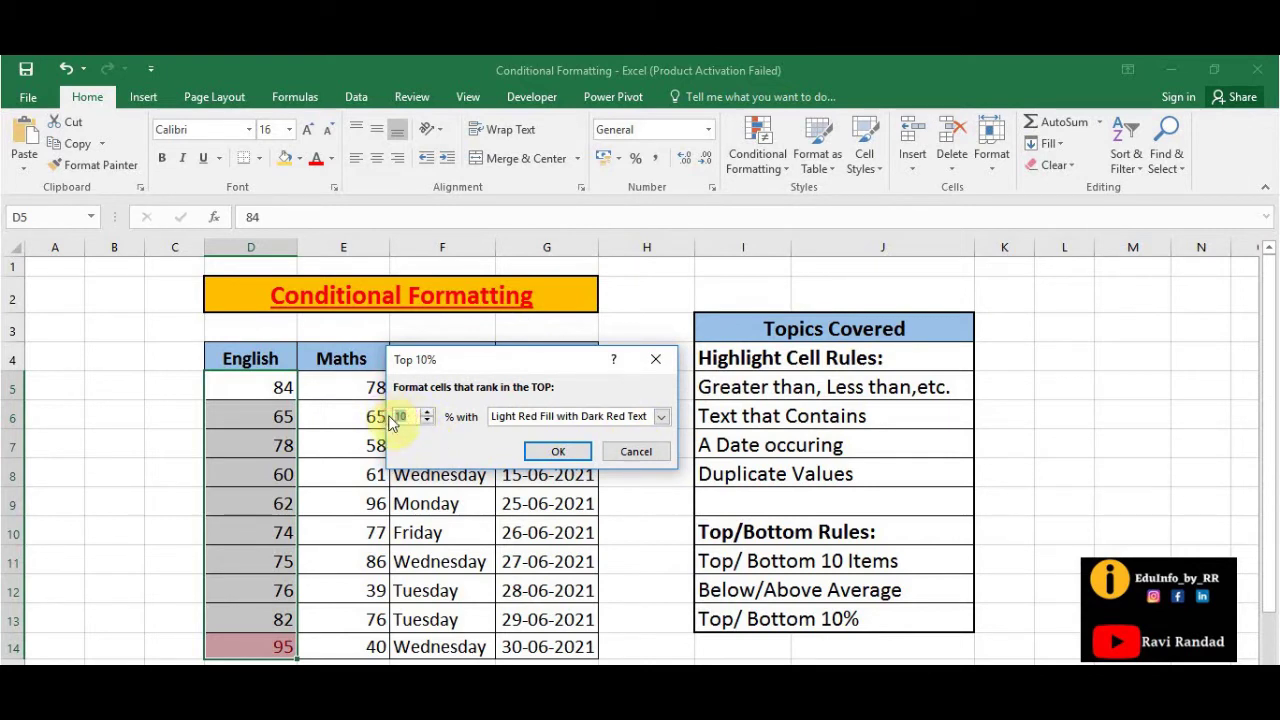
pyautogui.write('40')
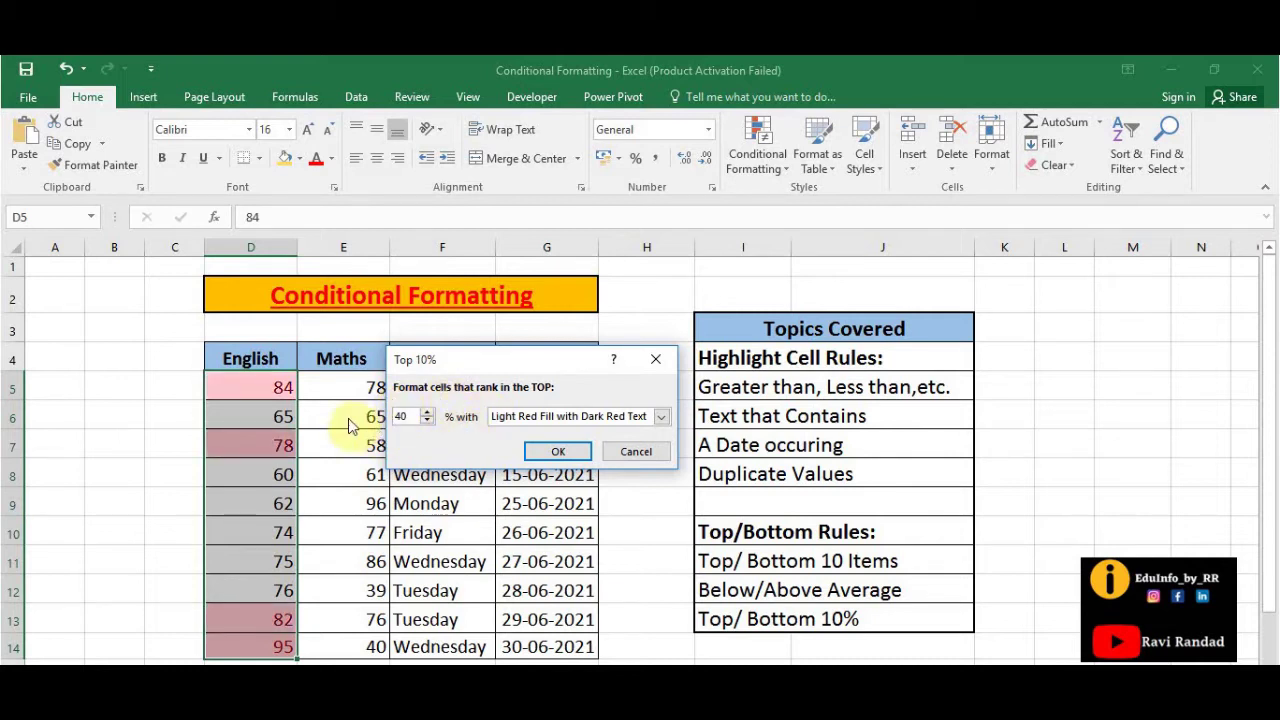
pyautogui.click(552, 451)
pyautogui.click(318, 446)
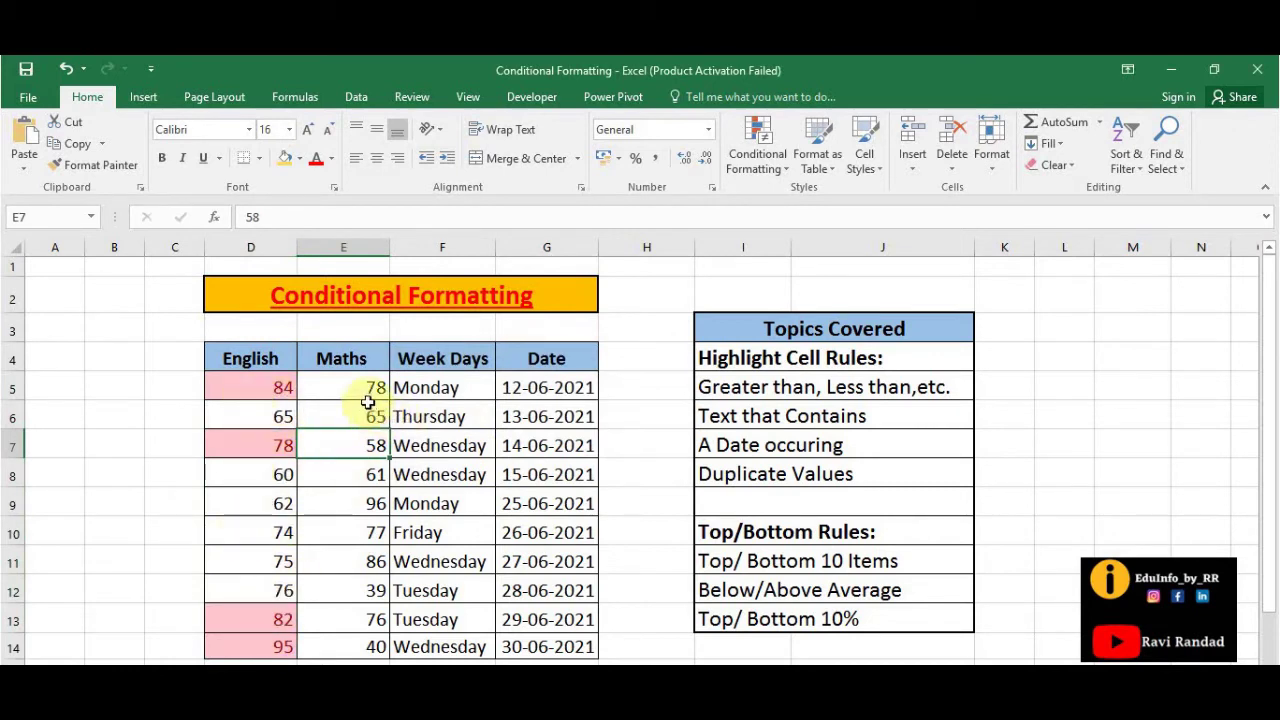
# Step: Highlight the above-average Maths marks in E5:E14 with Green Fill with Dark Green Text
pyautogui.moveTo(366, 385); pyautogui.dragTo(371, 645)
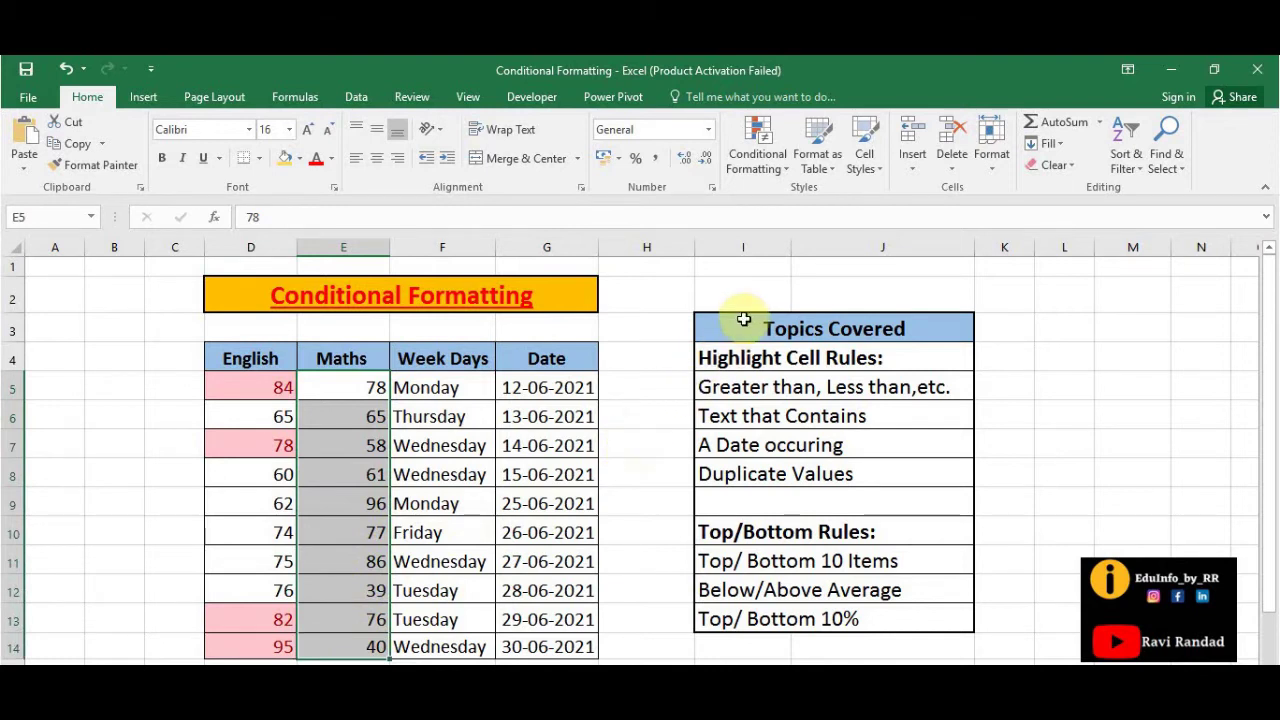
pyautogui.click(760, 168)
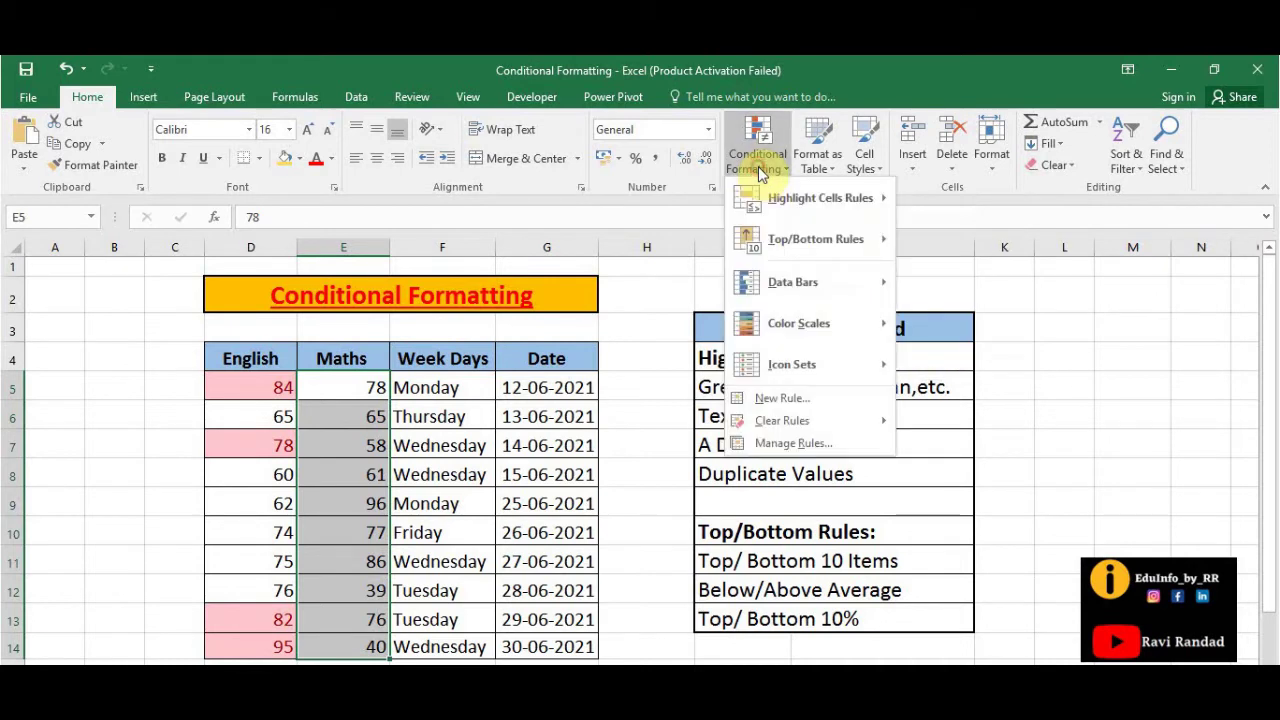
pyautogui.moveTo(781, 230)
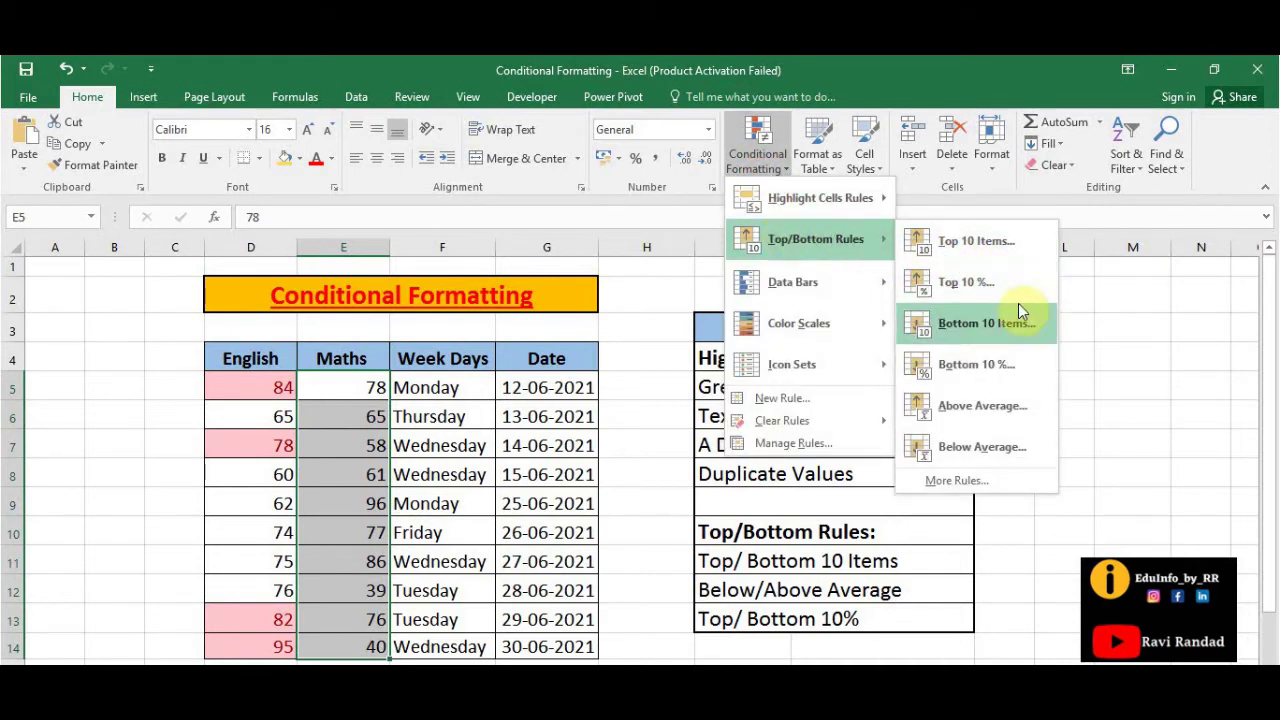
pyautogui.click(985, 427)
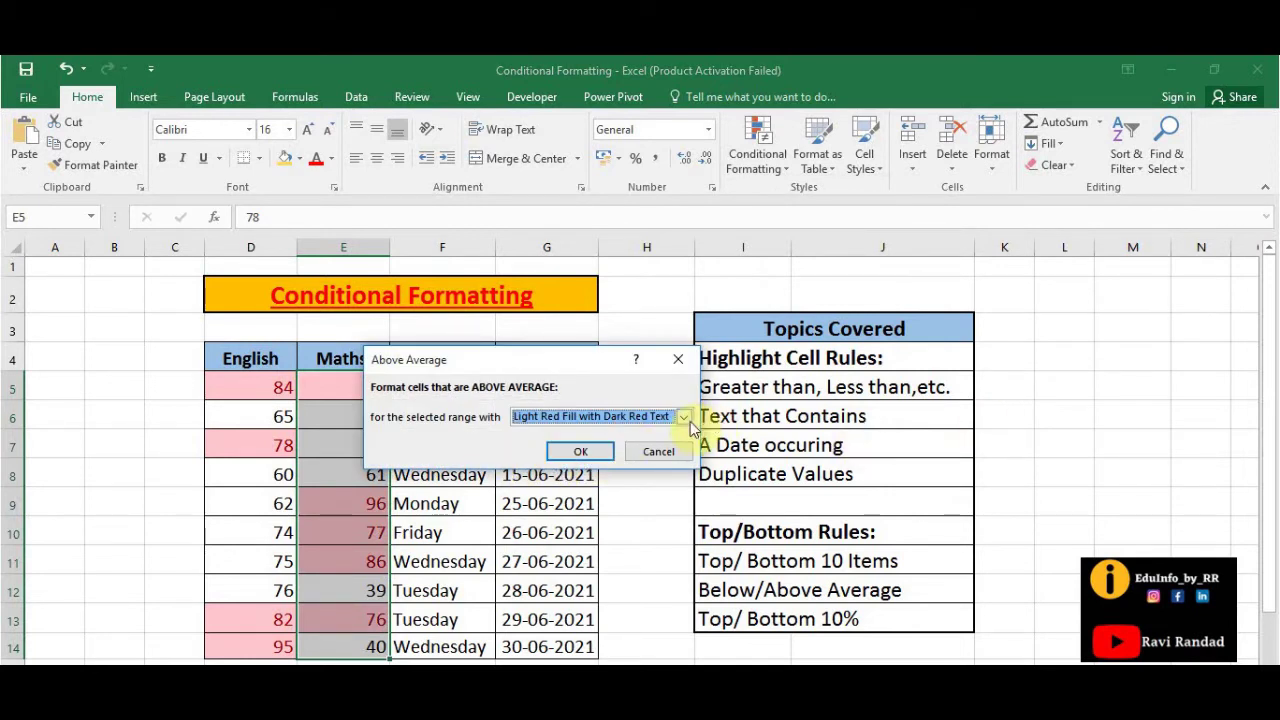
pyautogui.moveTo(551, 360); pyautogui.dragTo(552, 361)
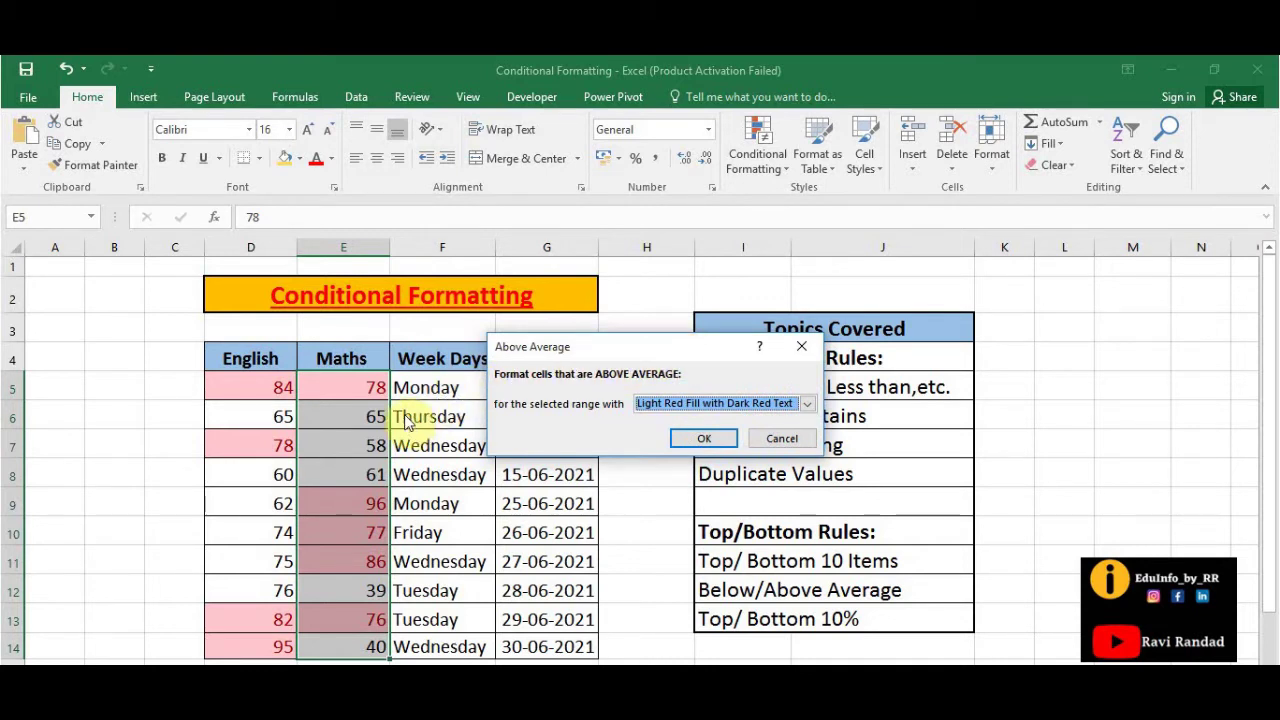
pyautogui.click(807, 403)
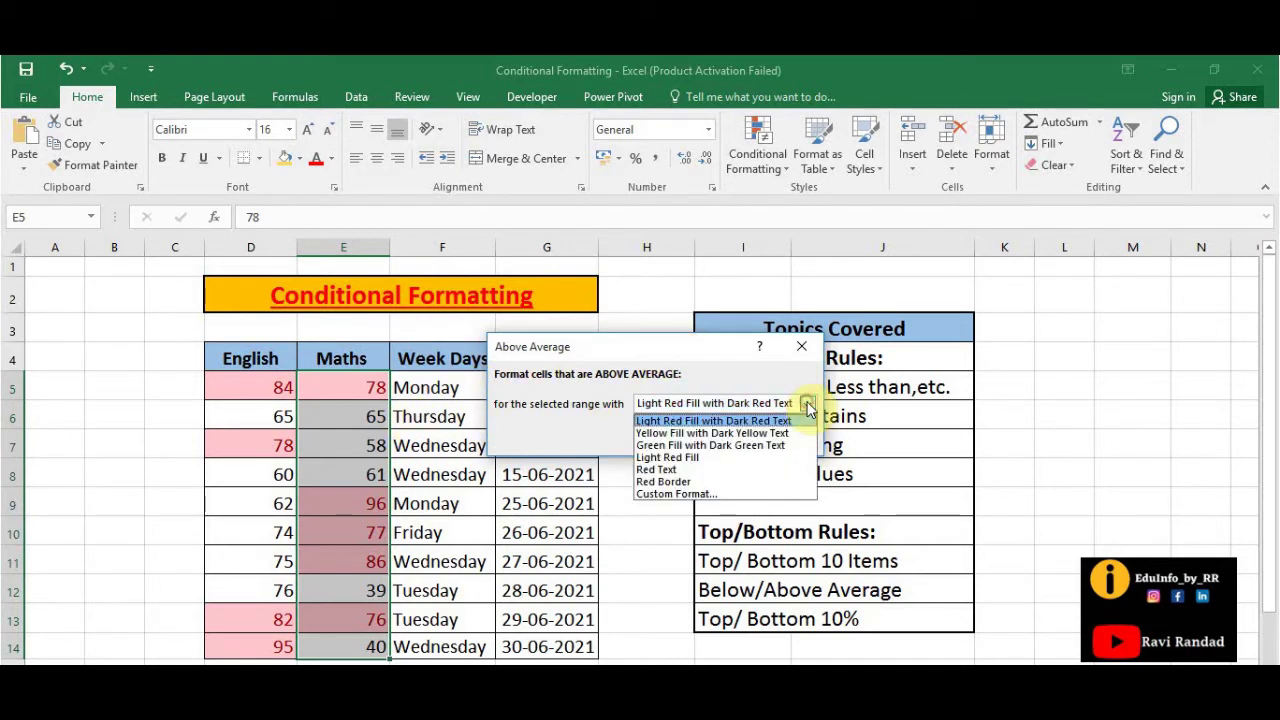
pyautogui.click(712, 445)
pyautogui.click(698, 440)
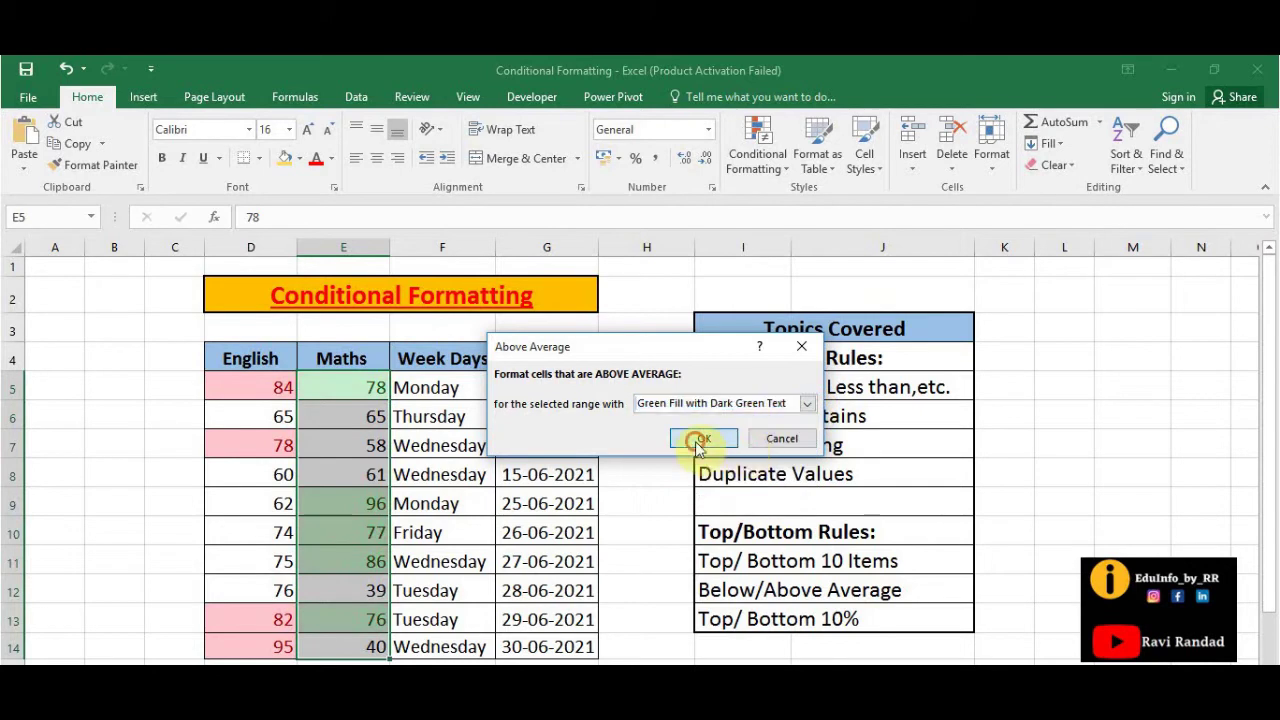
pyautogui.click(430, 447)
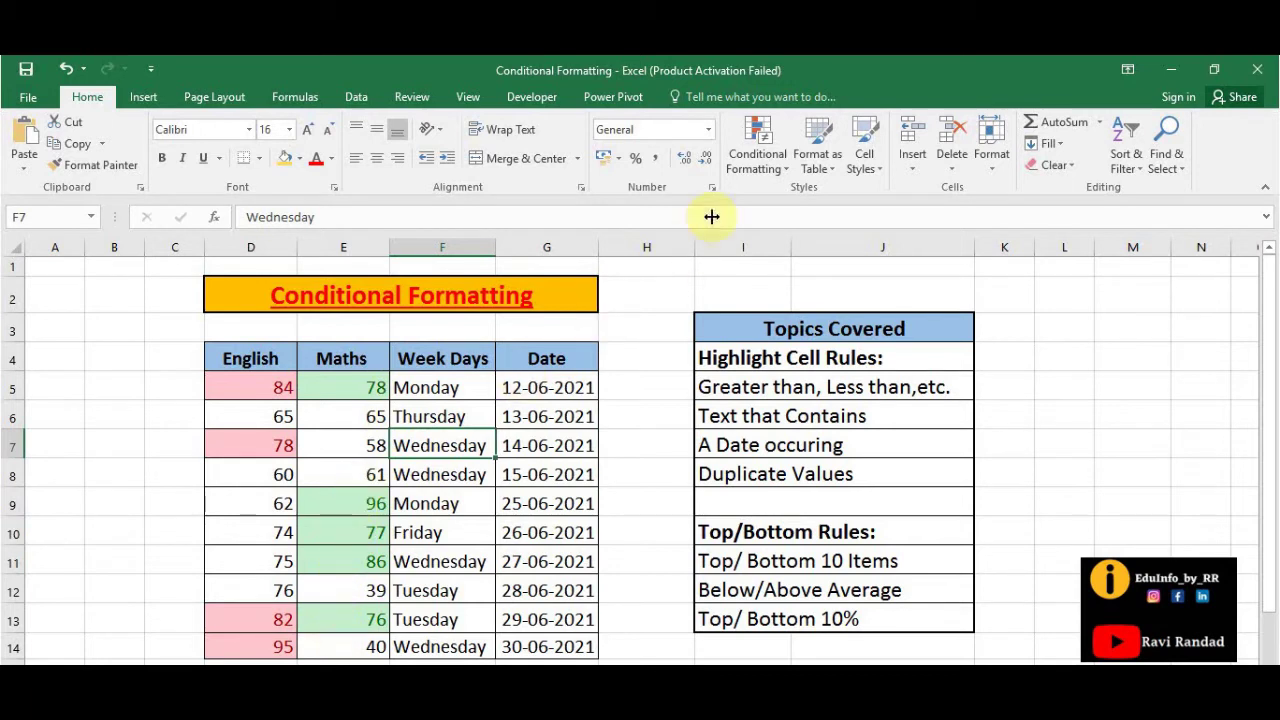
pyautogui.click(755, 172)
pyautogui.moveTo(848, 240)
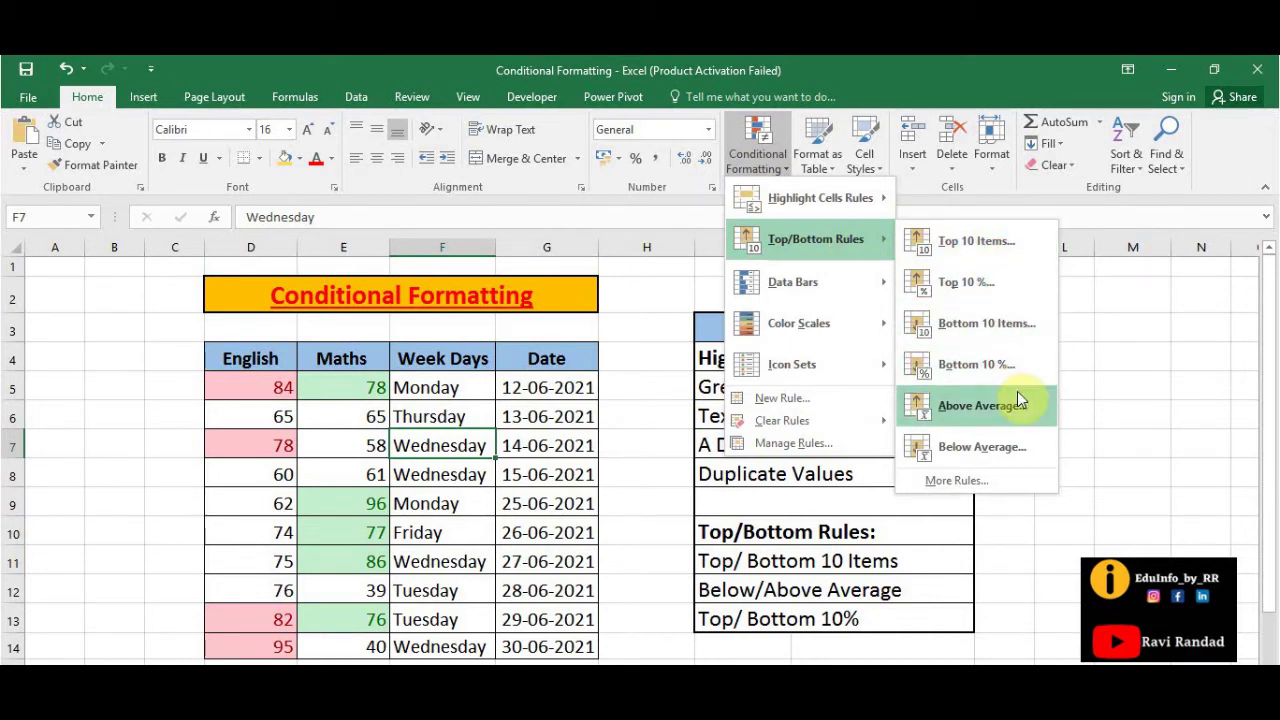
pyautogui.click(557, 525)
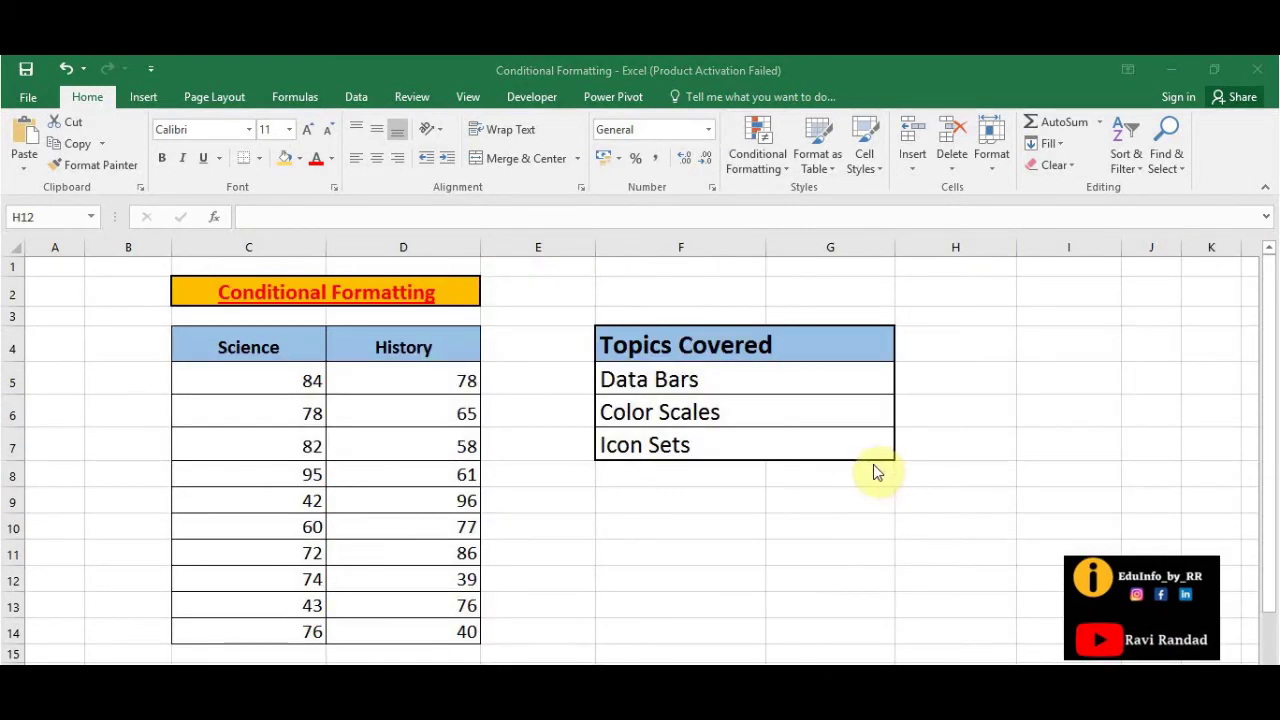
pyautogui.click(704, 380)
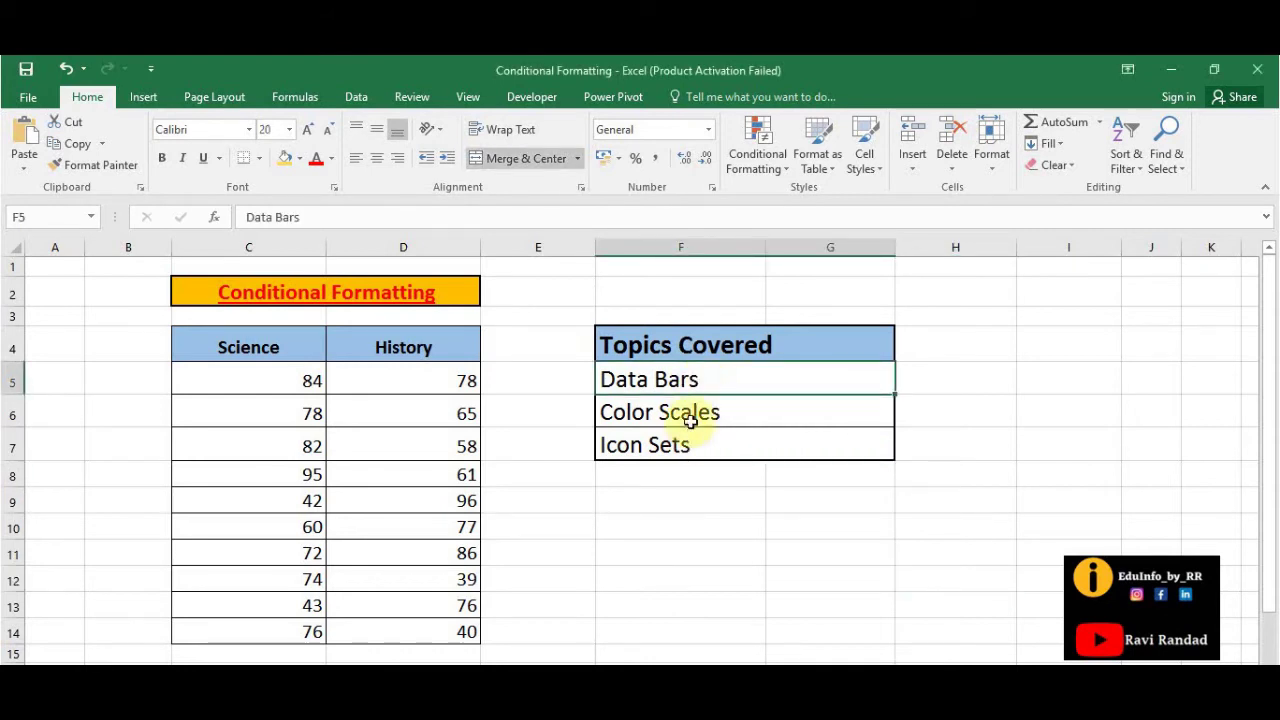
pyautogui.click(700, 414)
pyautogui.click(695, 450)
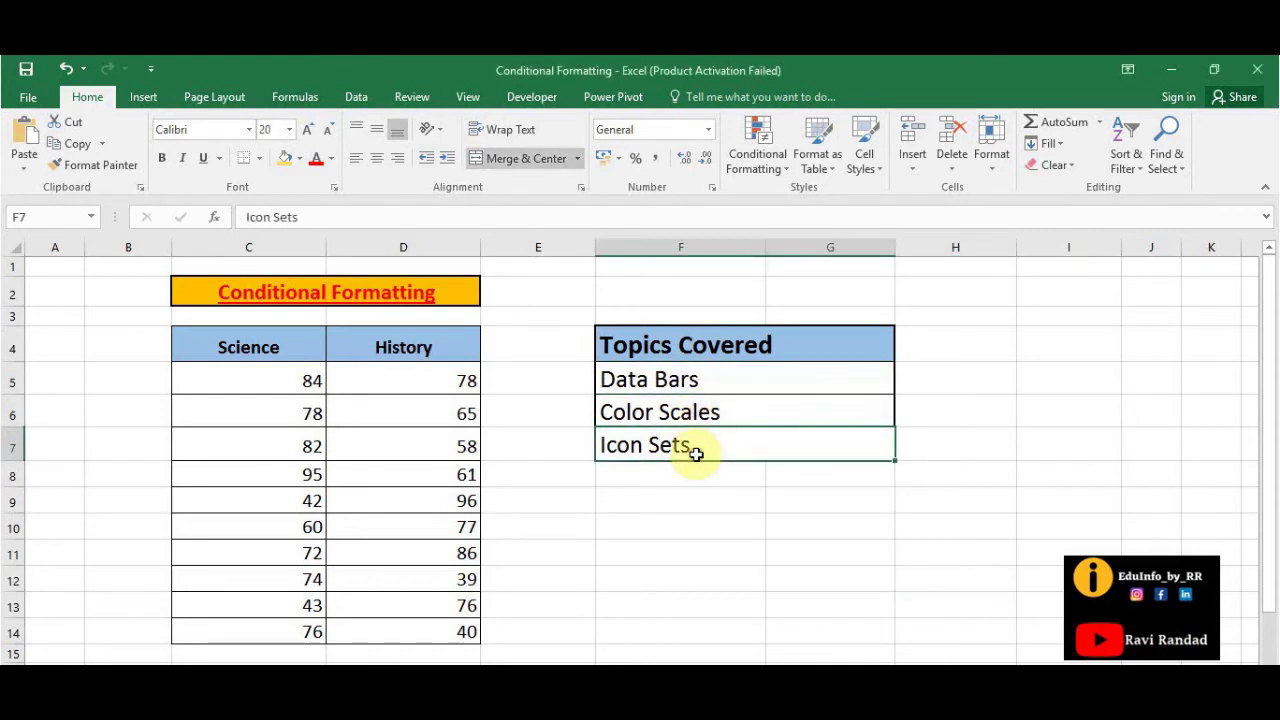
pyautogui.click(686, 600)
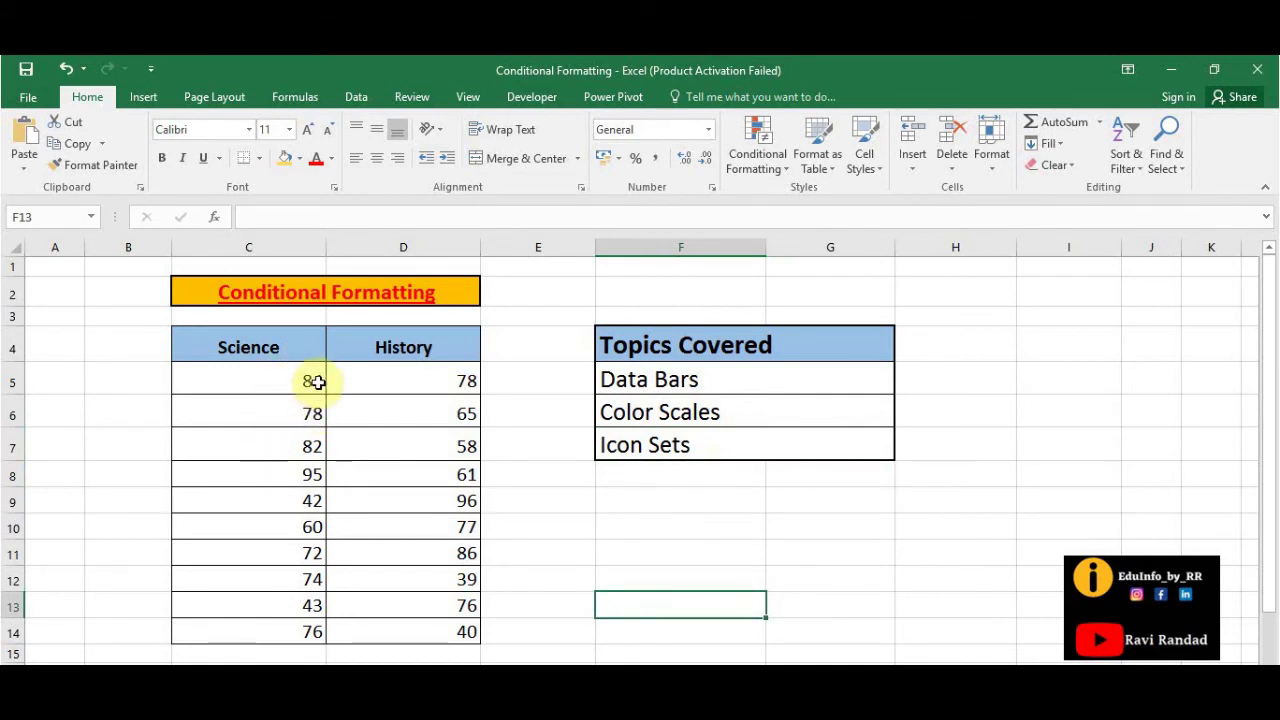
# Step: Add light blue solid-fill data bars to the Science marks in C5:C14
pyautogui.moveTo(313, 380); pyautogui.dragTo(303, 631)
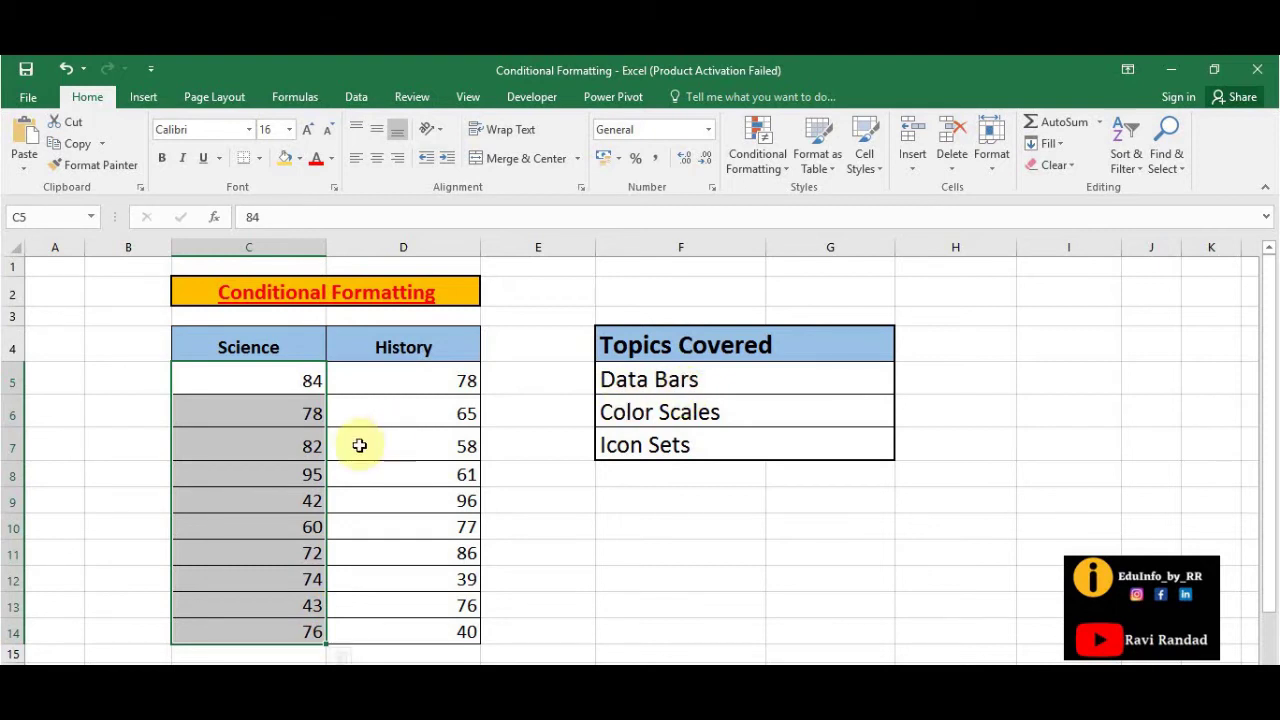
pyautogui.click(276, 472)
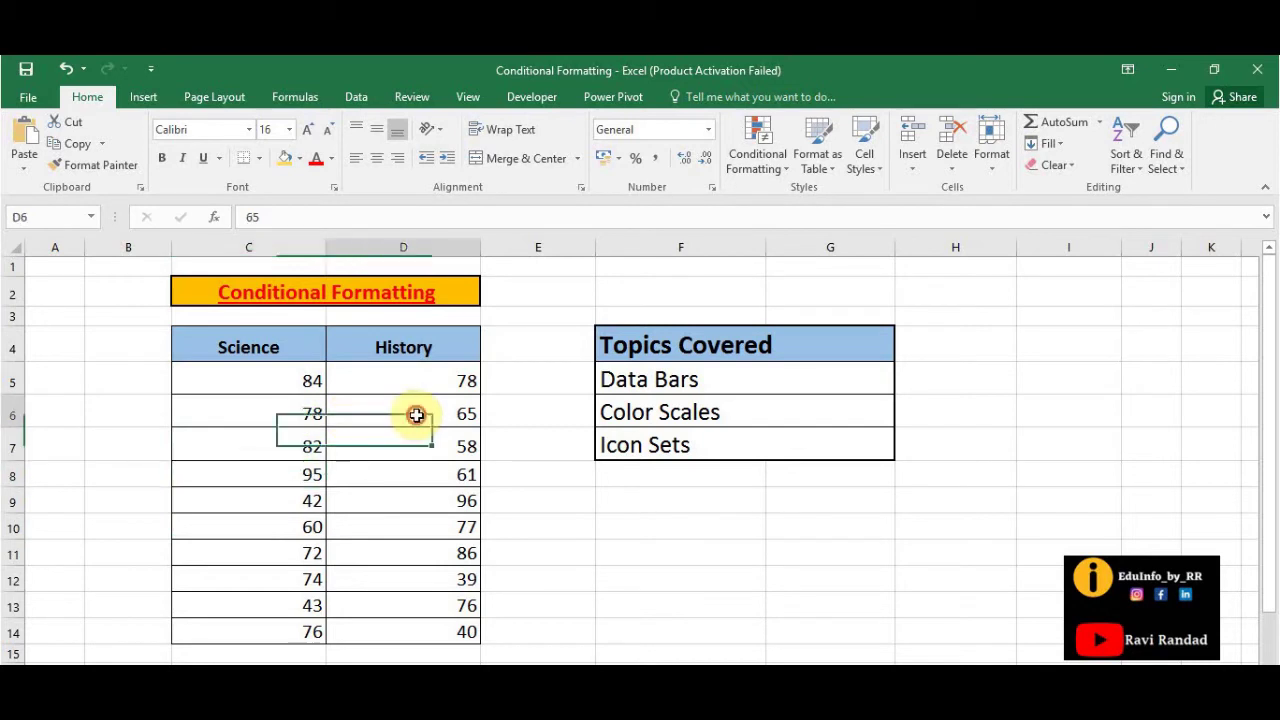
pyautogui.click(249, 384)
pyautogui.moveTo(249, 384); pyautogui.dragTo(257, 636)
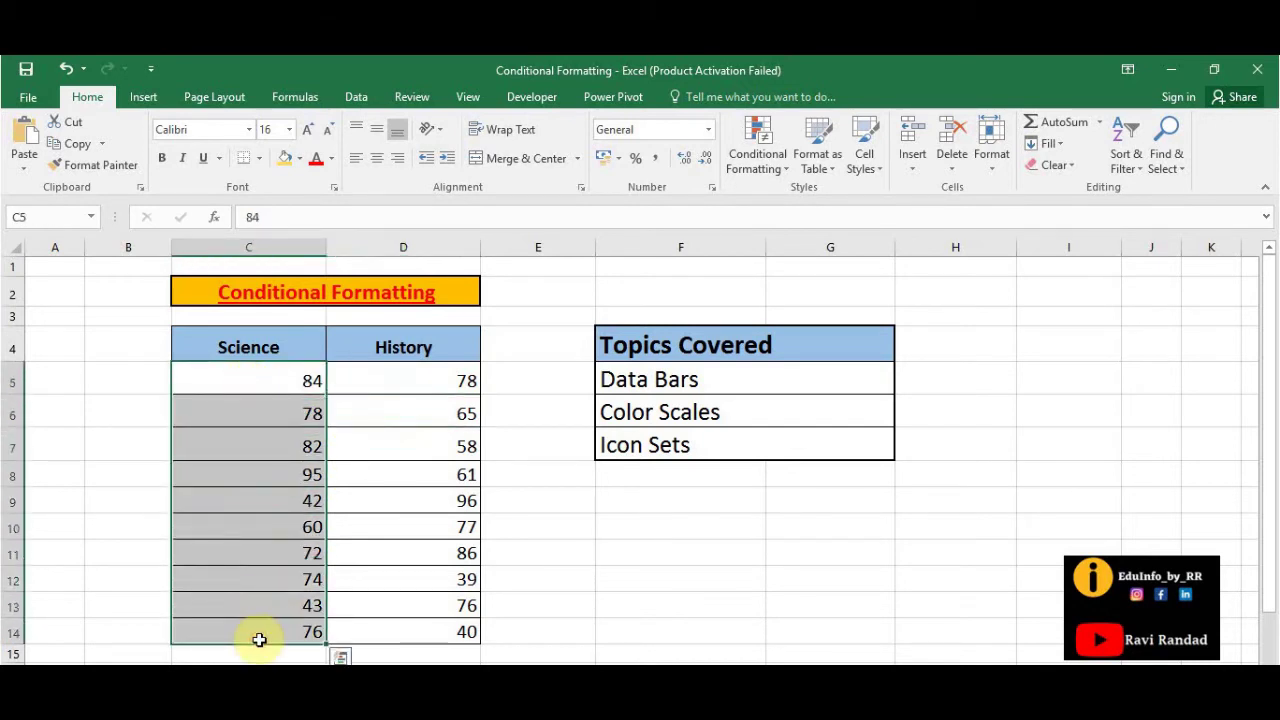
pyautogui.click(748, 166)
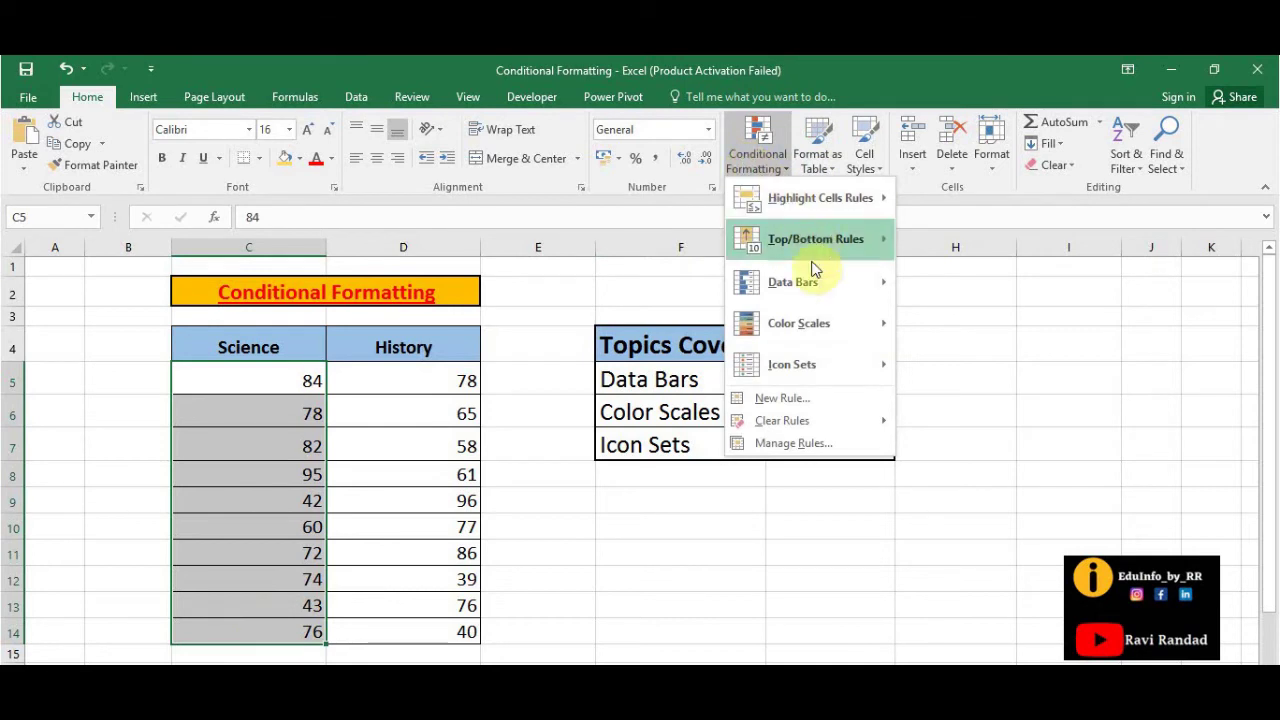
pyautogui.moveTo(805, 287)
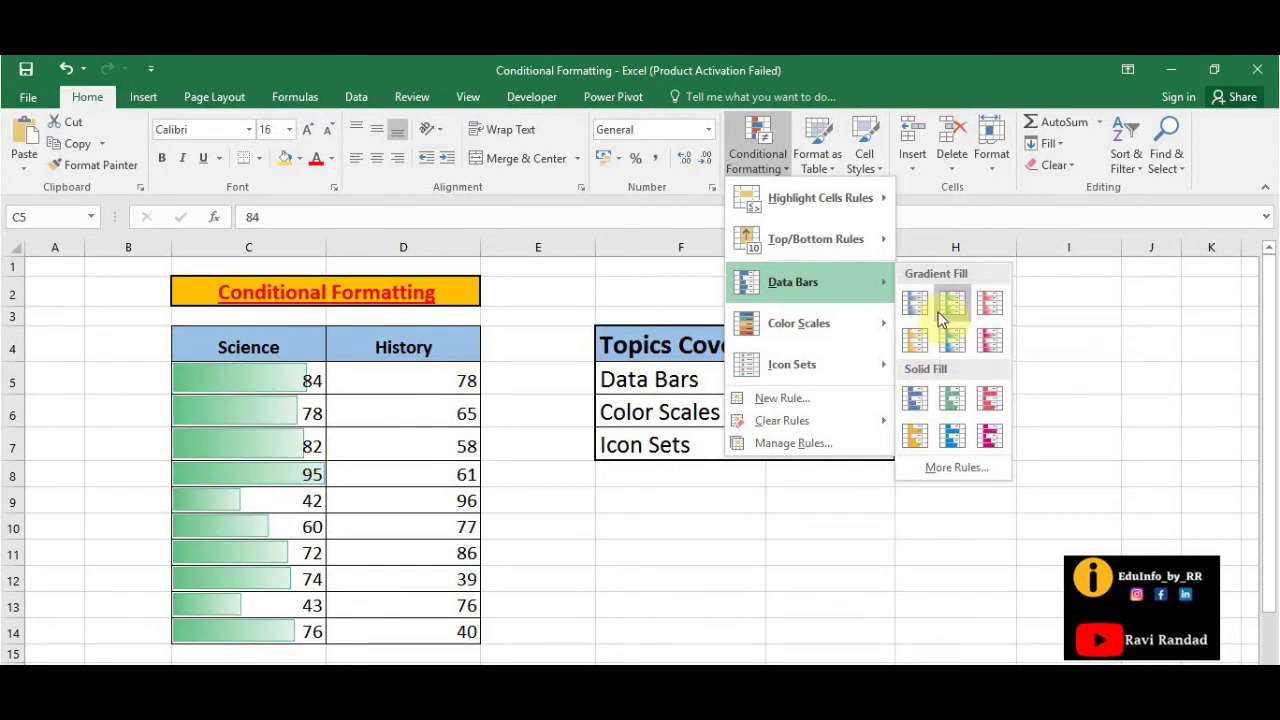
pyautogui.click(947, 436)
pyautogui.click(366, 515)
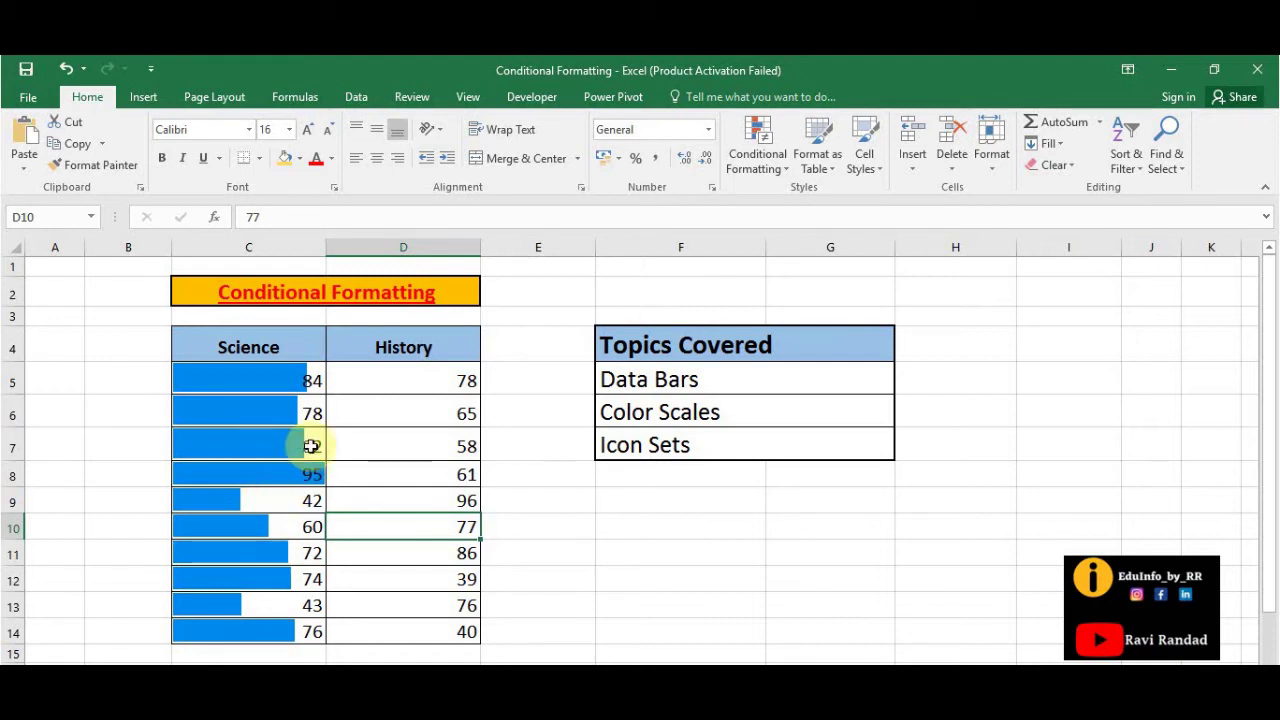
# Step: Apply the green-yellow-red color scale to the History marks in D5:D14
pyautogui.click(657, 412)
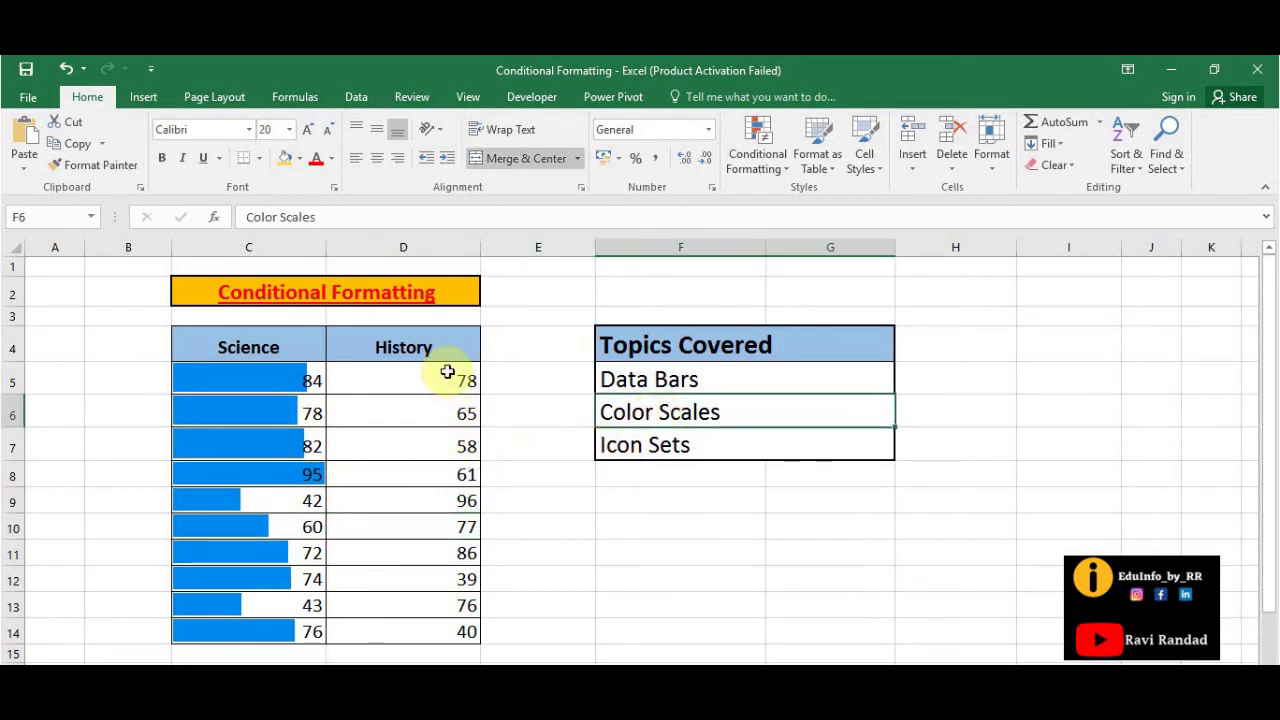
pyautogui.moveTo(447, 372); pyautogui.dragTo(430, 620)
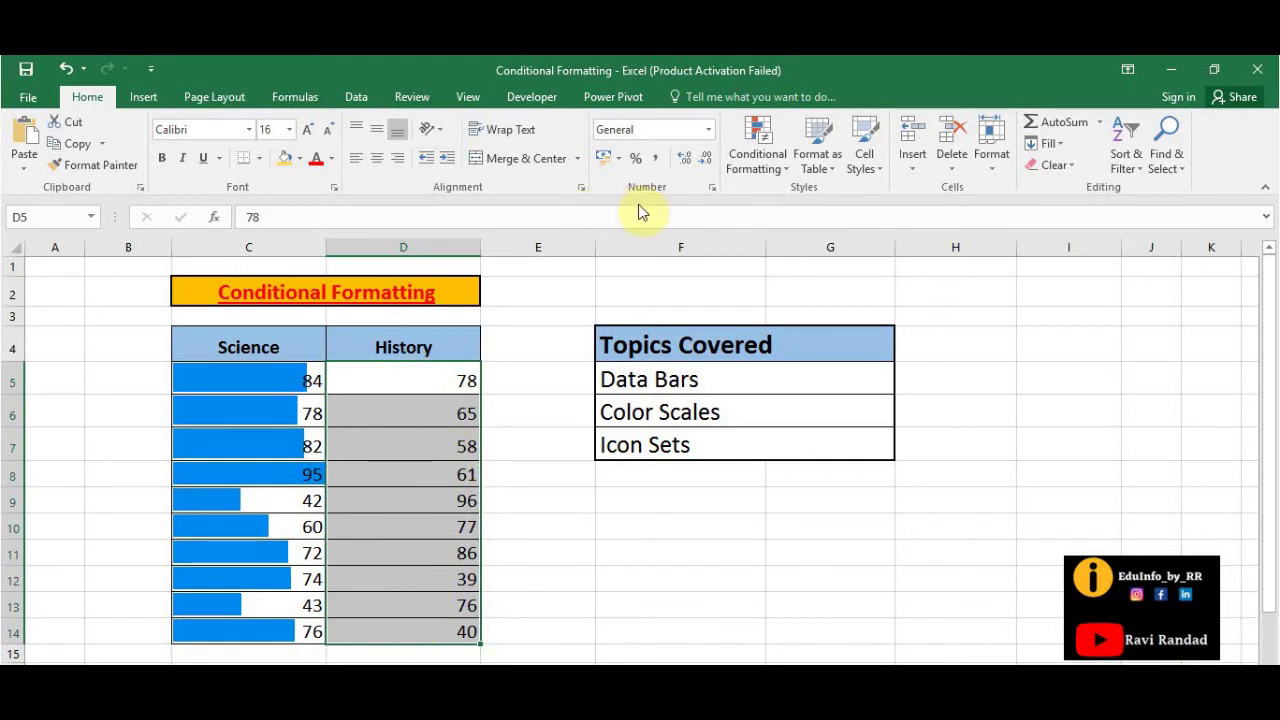
pyautogui.click(752, 168)
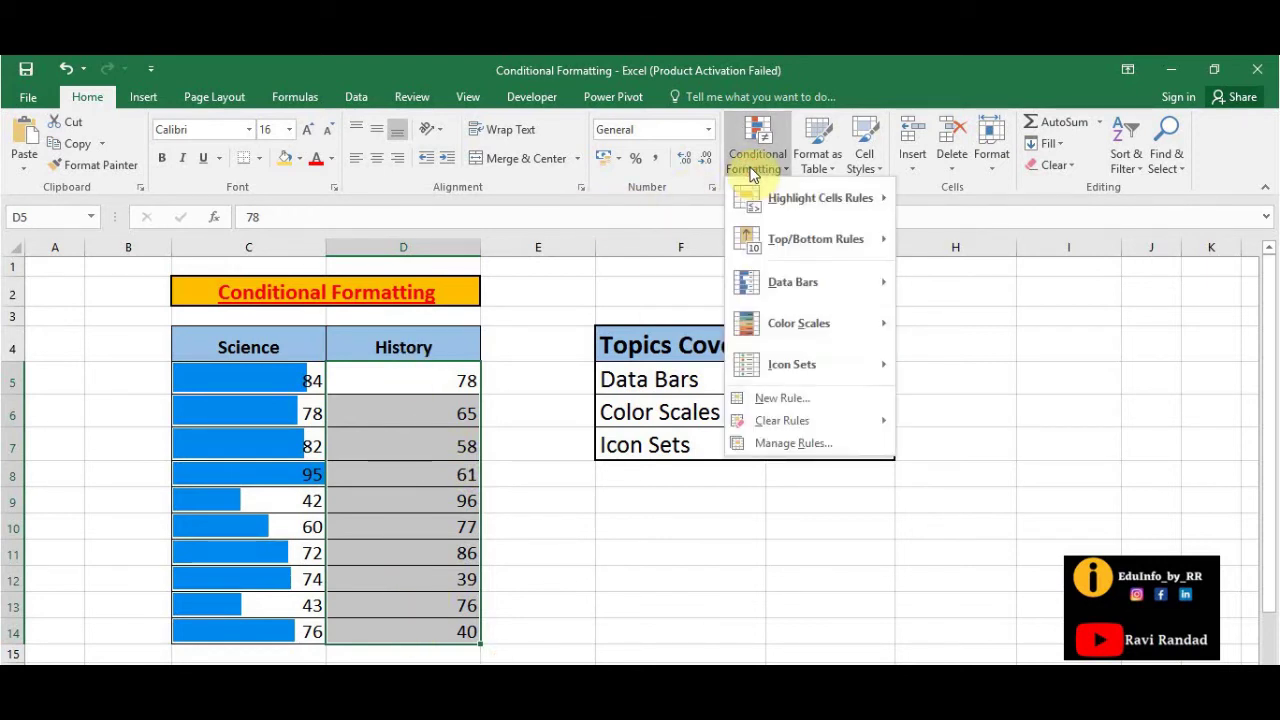
pyautogui.moveTo(820, 324)
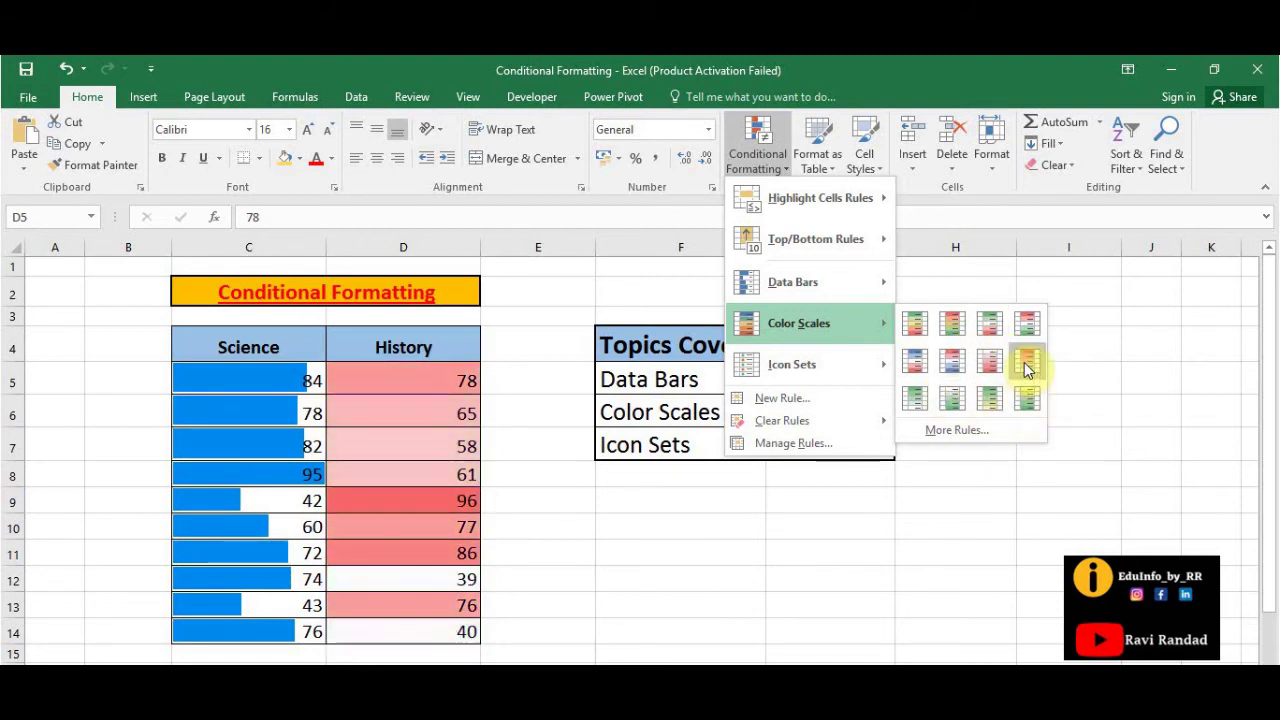
pyautogui.click(917, 330)
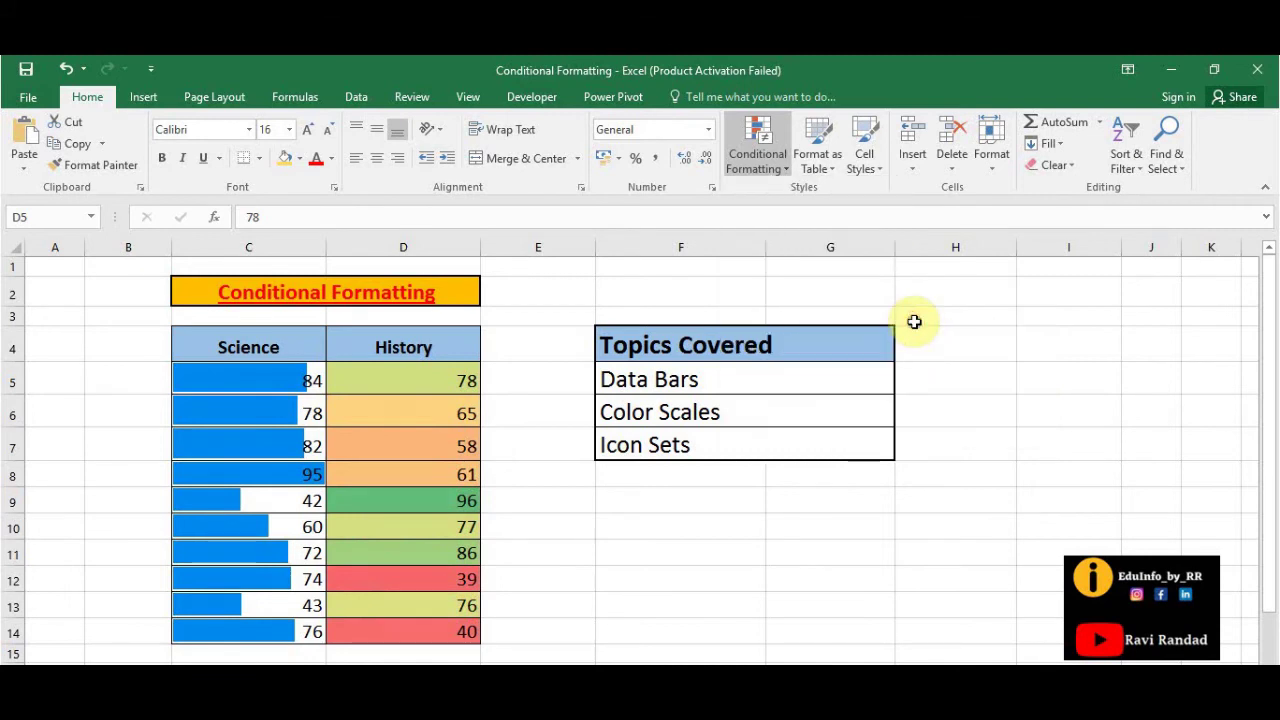
pyautogui.click(529, 500)
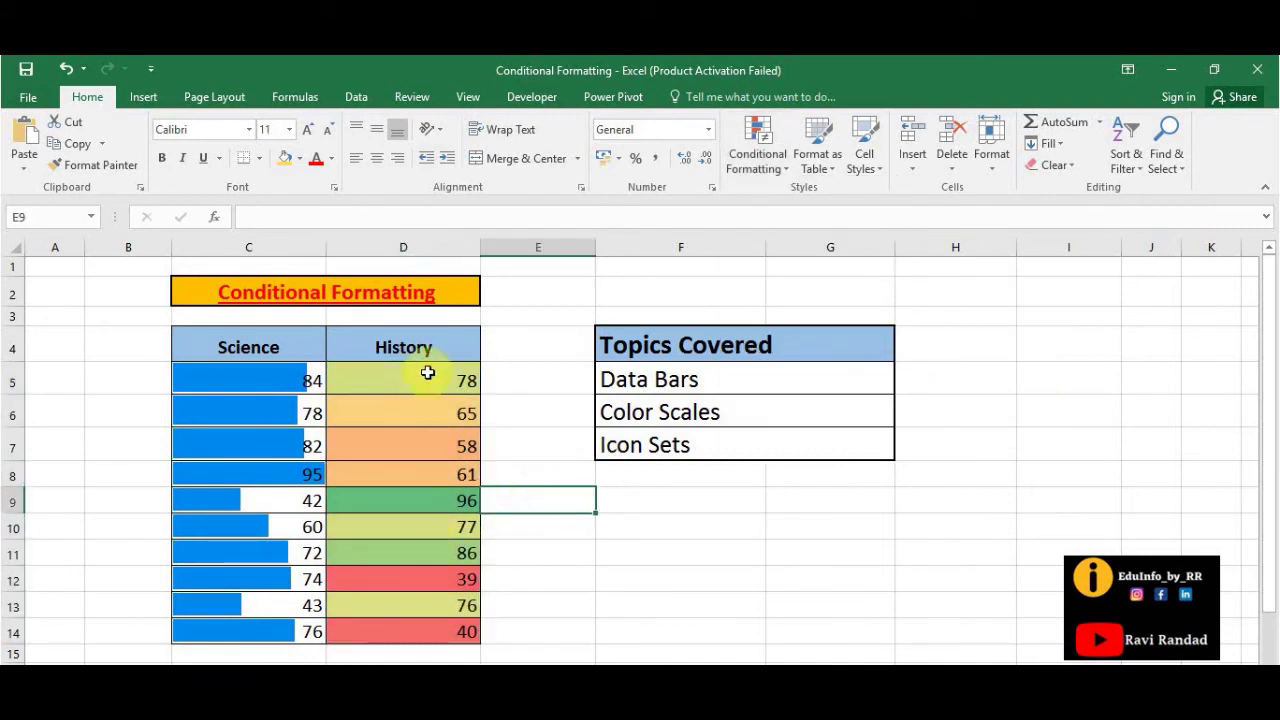
pyautogui.click(416, 500)
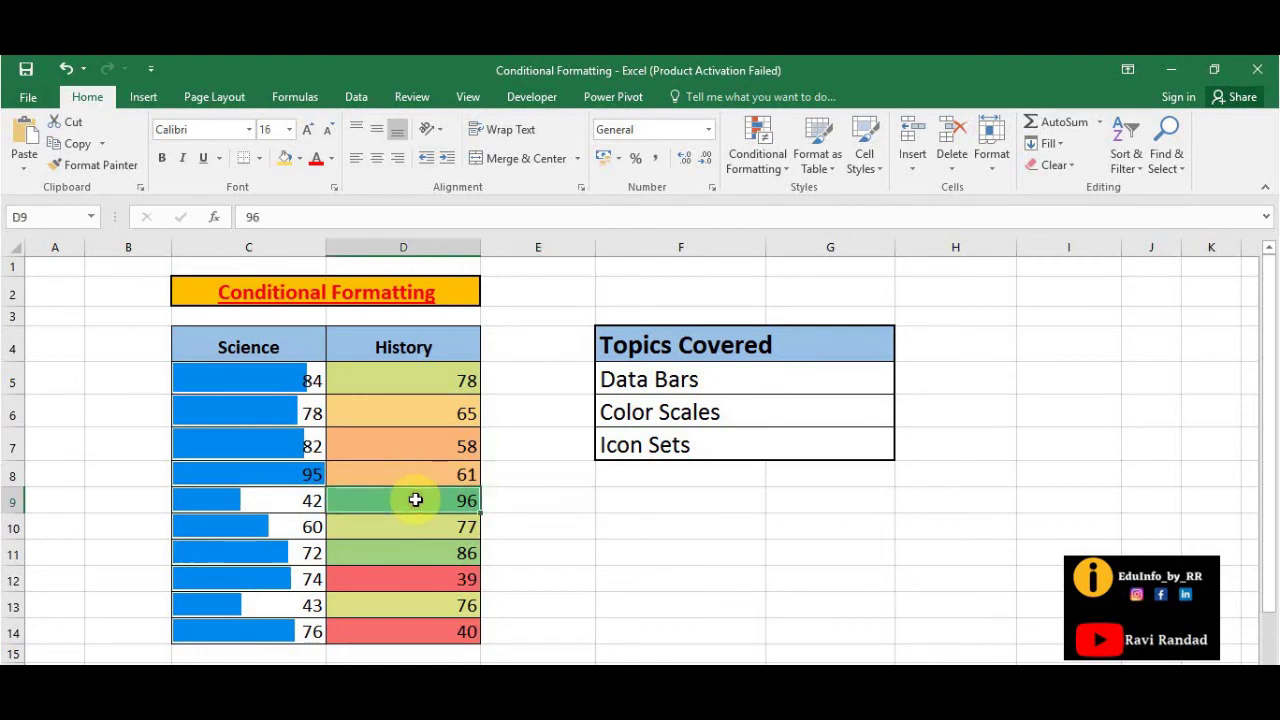
pyautogui.click(500, 501)
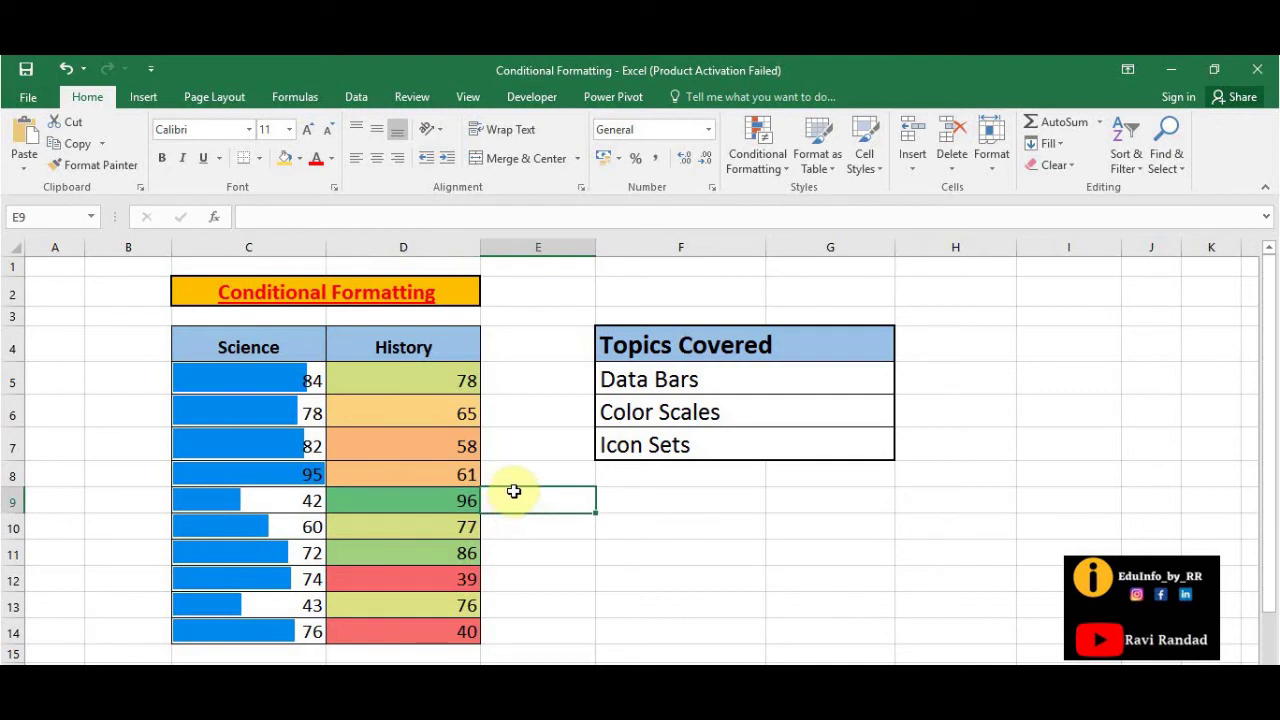
# Step: Clear the conditional formatting rules from the Science and History cells C5:D14 only
pyautogui.moveTo(214, 372); pyautogui.dragTo(418, 627)
pyautogui.click(760, 168)
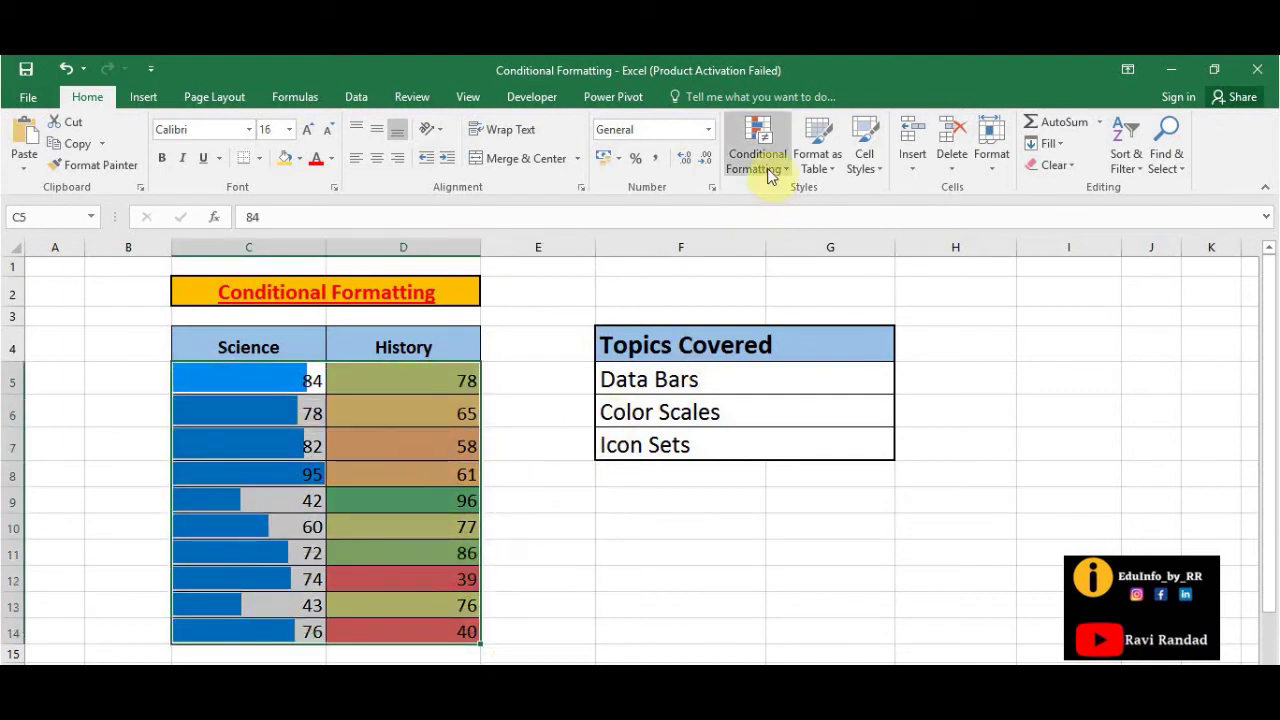
pyautogui.moveTo(814, 420)
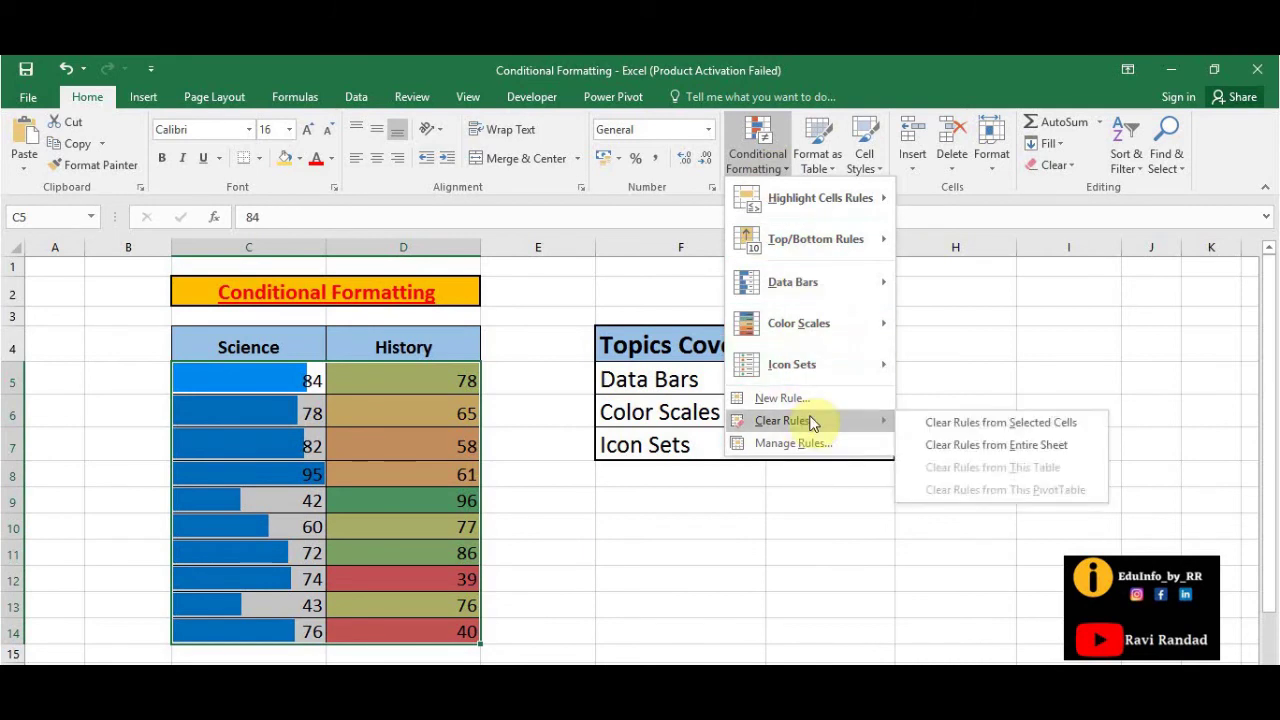
pyautogui.click(950, 425)
pyautogui.click(645, 528)
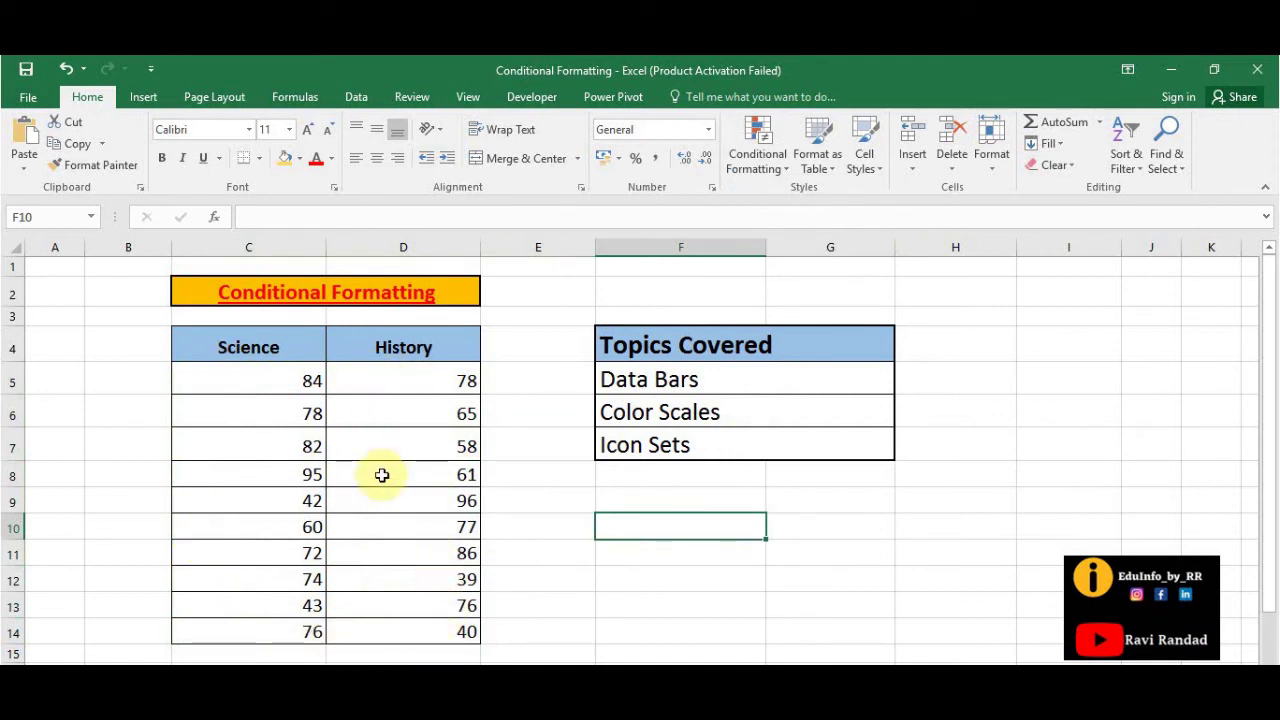
# Step: Apply the boxes icon set from the Ratings group to the Science marks in C5:C14
pyautogui.click(620, 440)
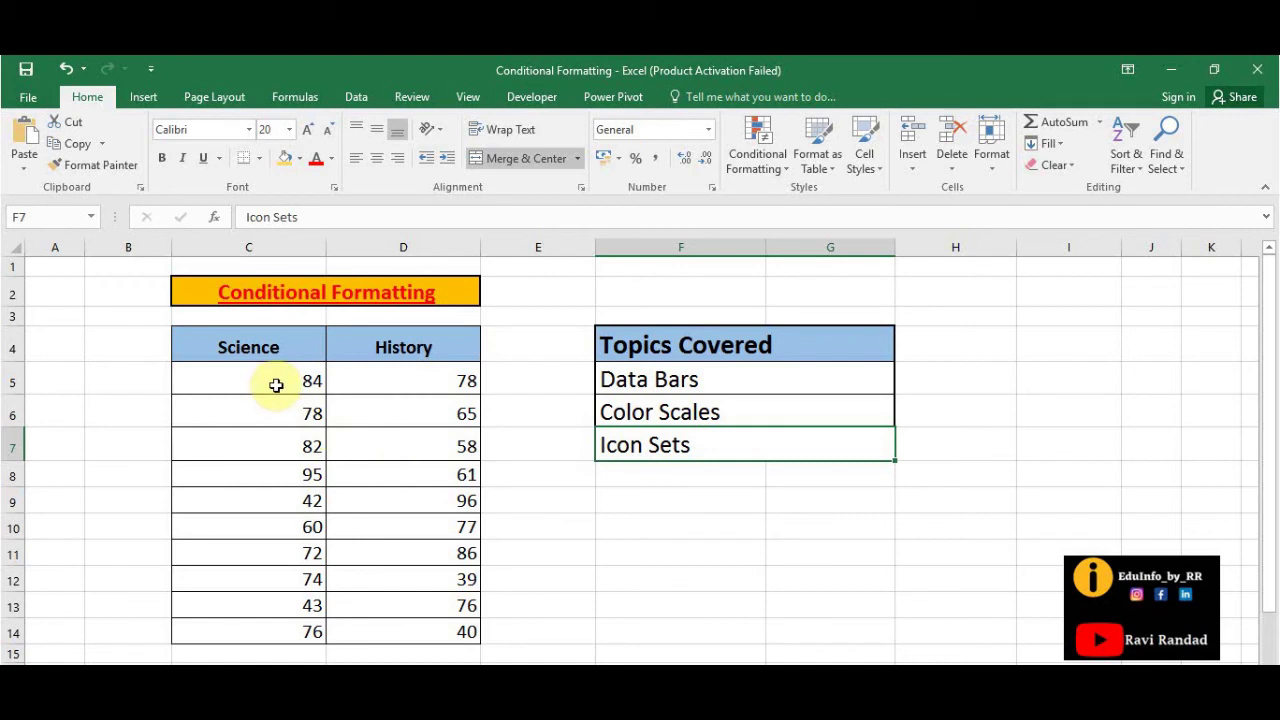
pyautogui.moveTo(276, 385); pyautogui.dragTo(277, 620)
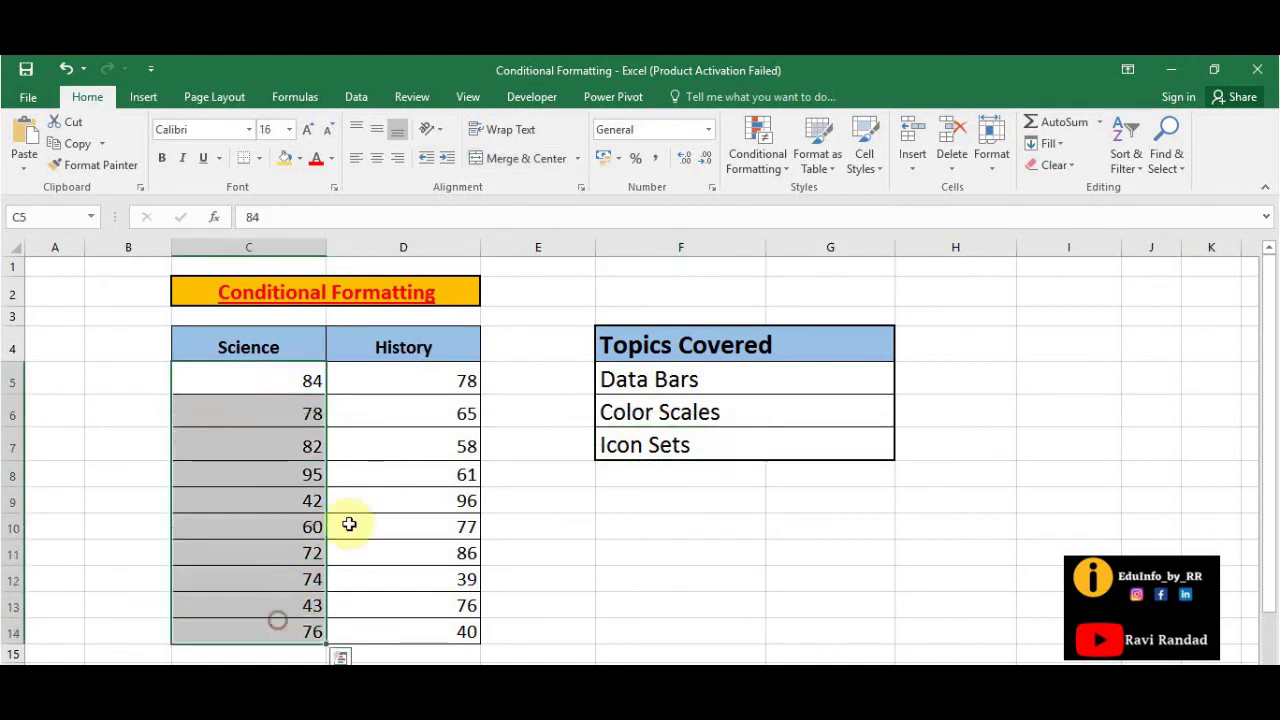
pyautogui.click(751, 168)
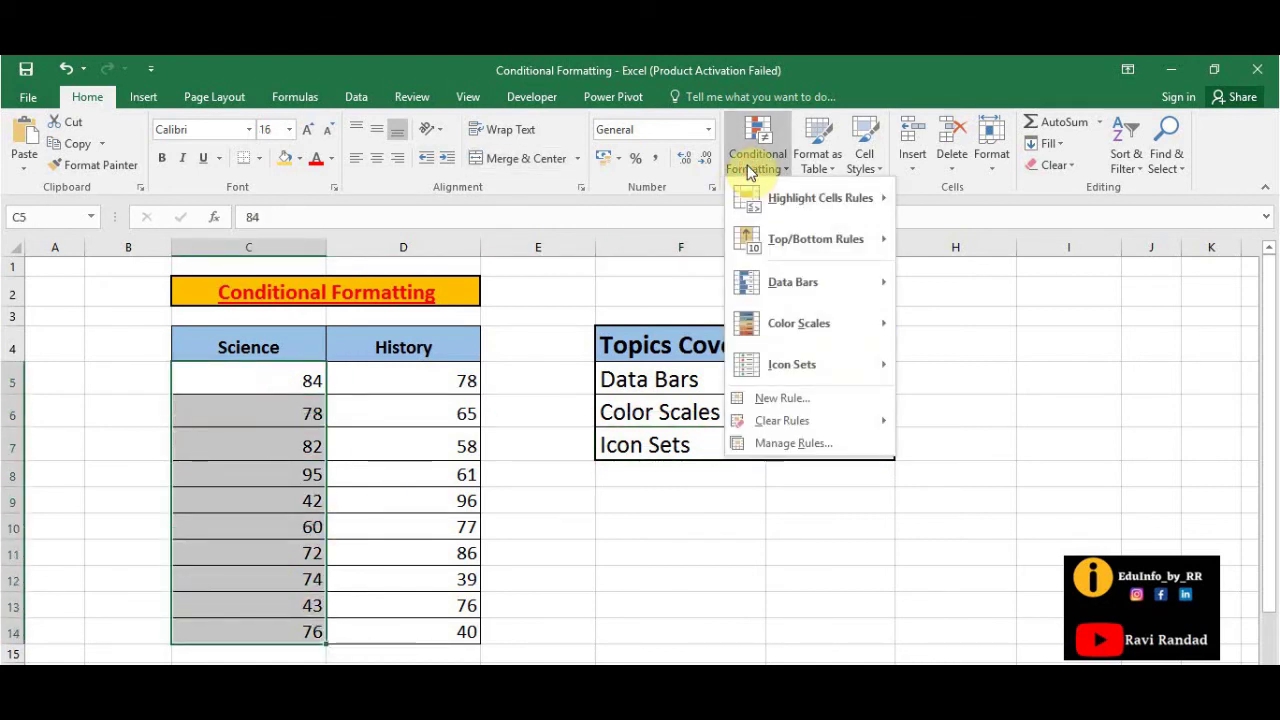
pyautogui.moveTo(796, 380)
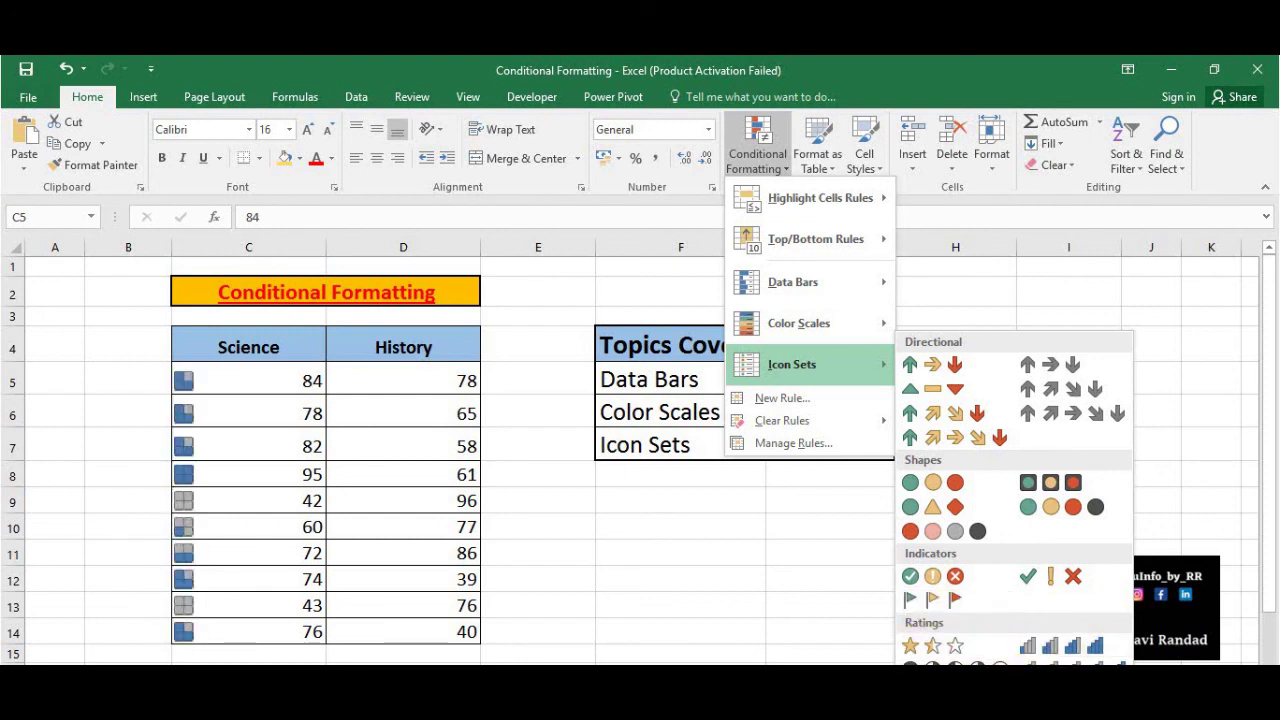
pyautogui.click(1000, 663)
pyautogui.click(694, 580)
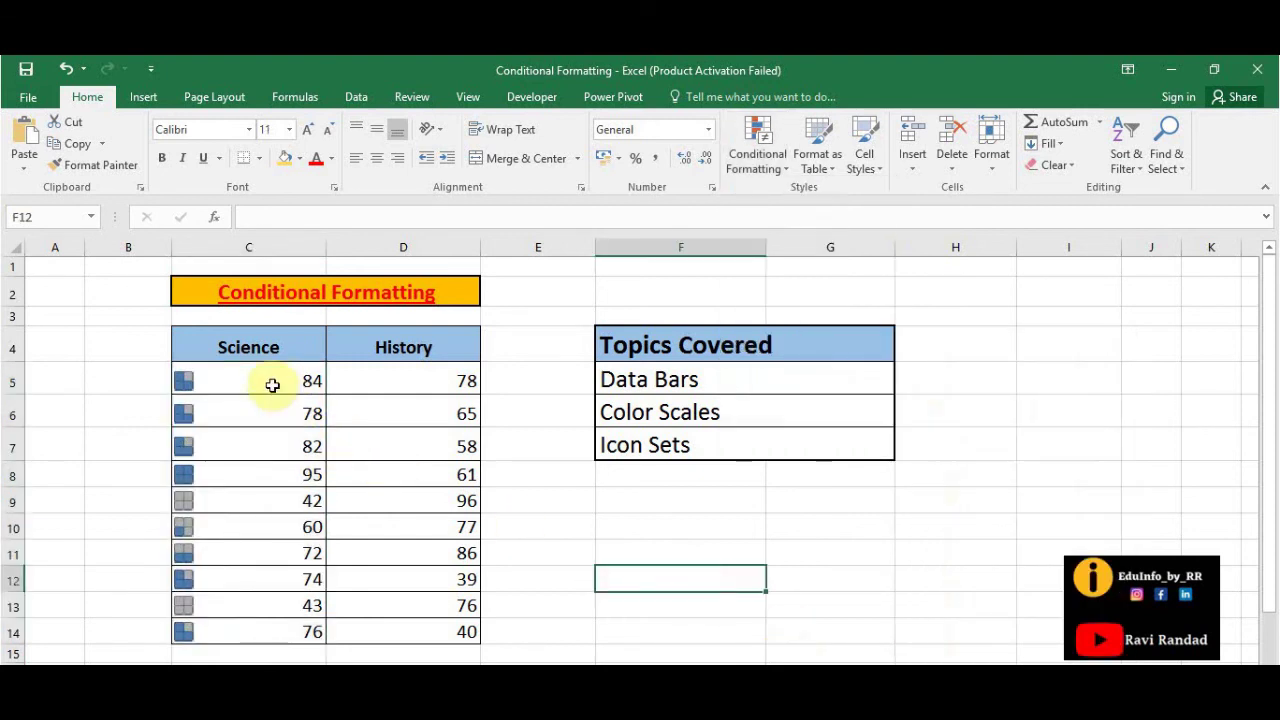
pyautogui.click(208, 476)
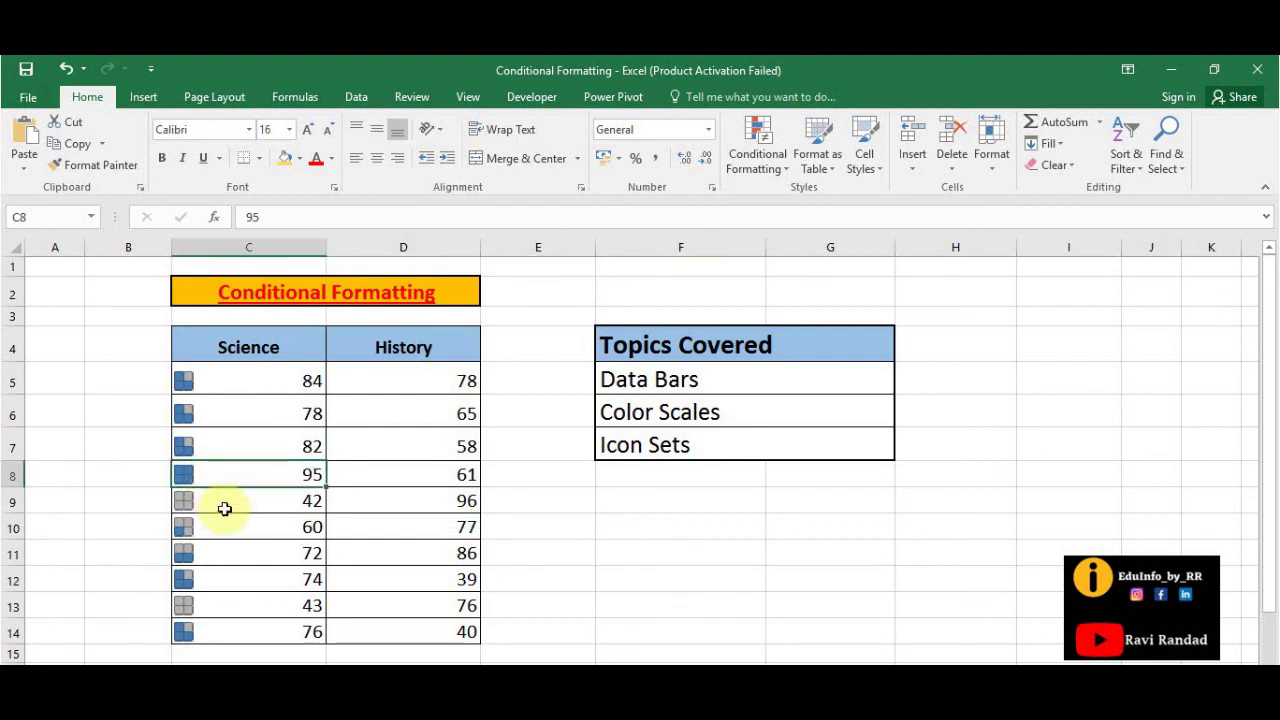
pyautogui.click(226, 508)
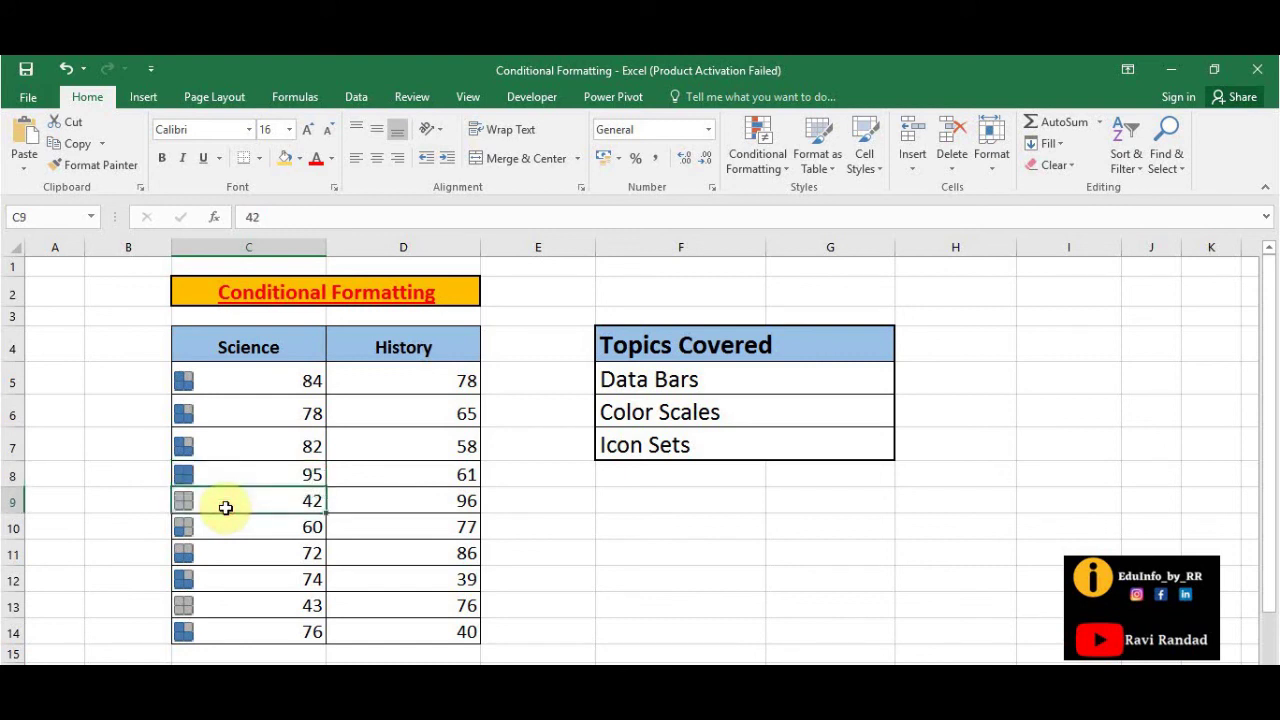
pyautogui.click(548, 529)
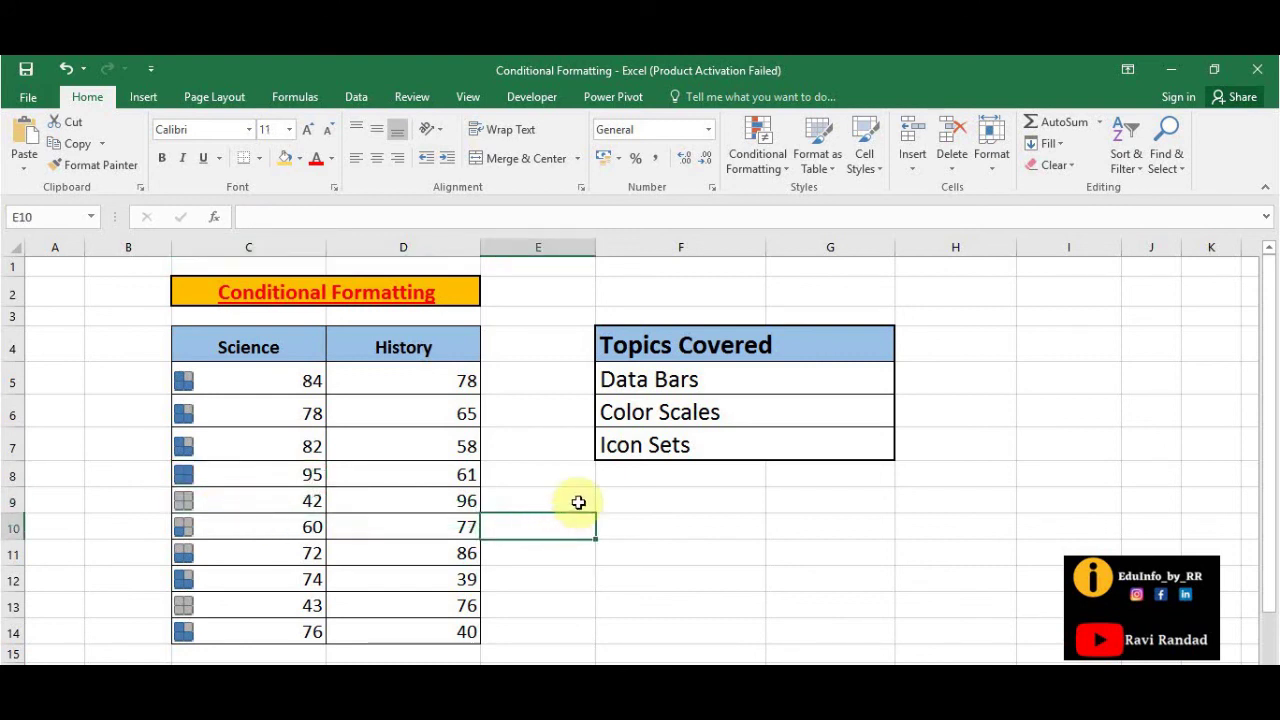